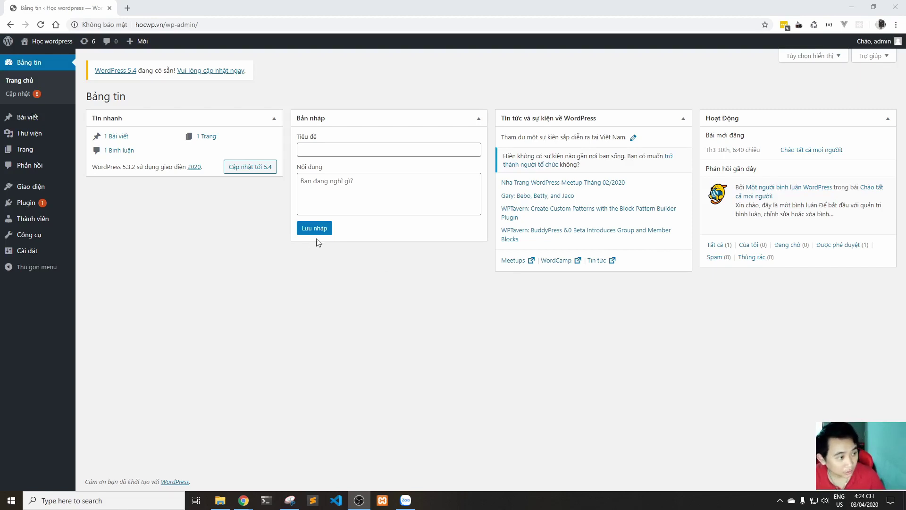
# Open the list of all posts and look over its display options
pyautogui.moveTo(45, 124)
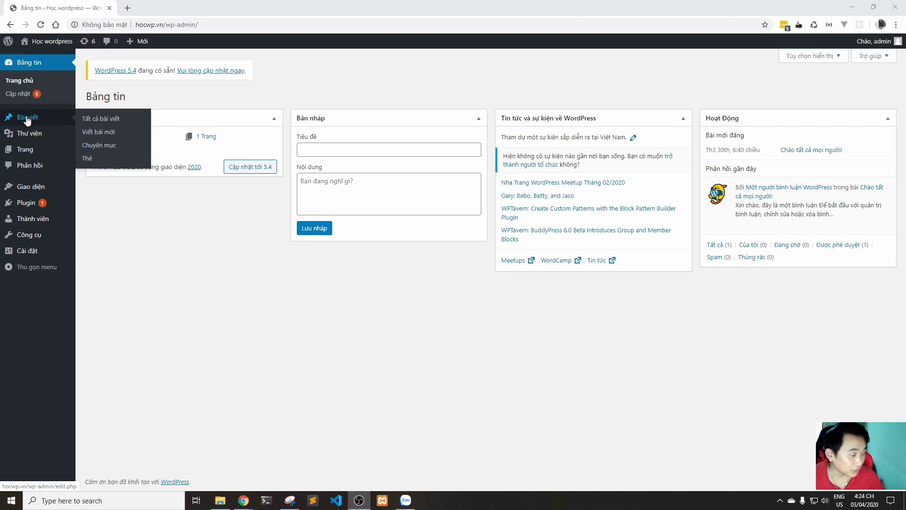
pyautogui.click(27, 121)
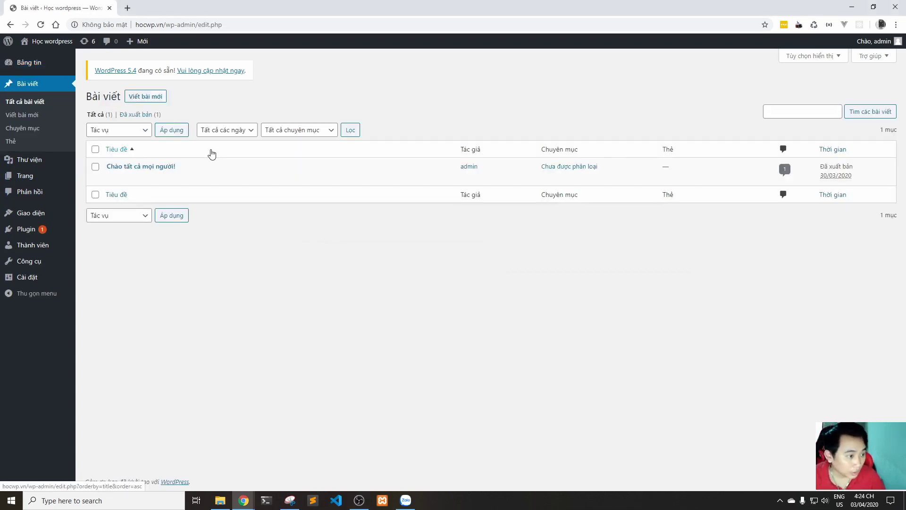
pyautogui.click(30, 88)
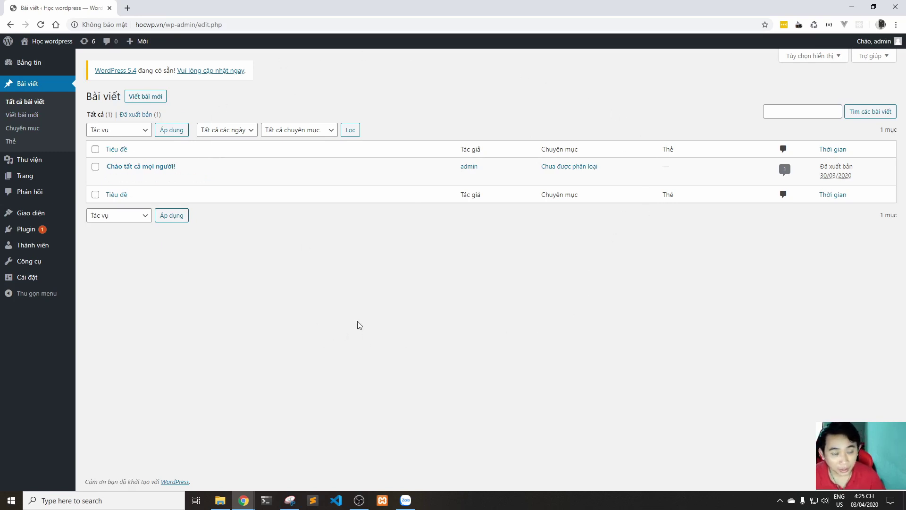
pyautogui.click(809, 56)
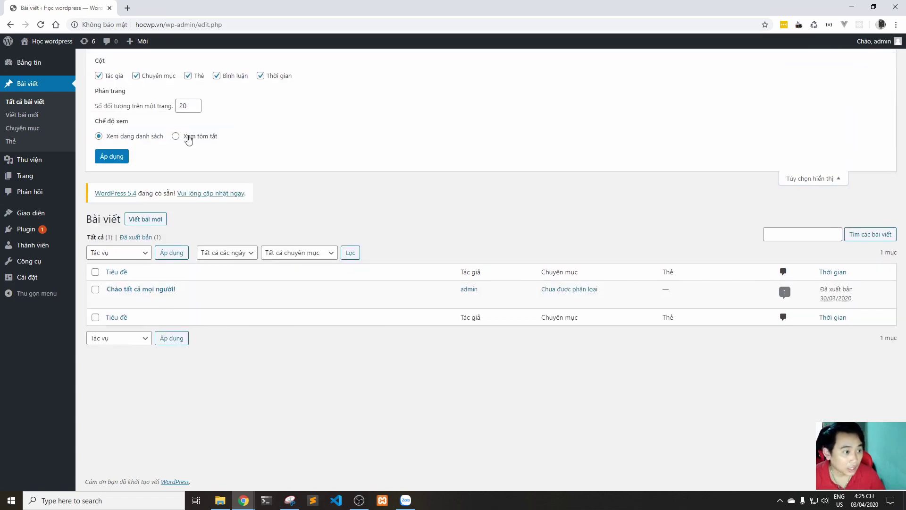
pyautogui.click(816, 178)
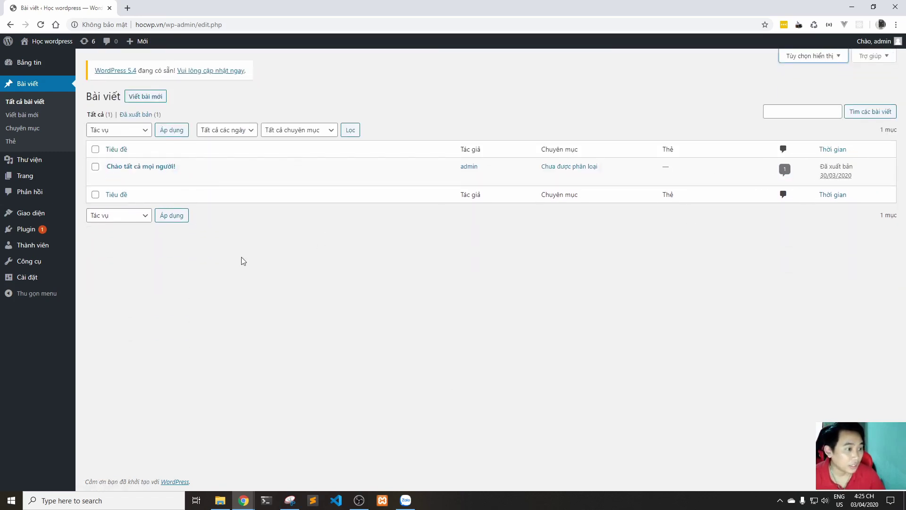
# Examine the title, slug and status options in the quick edit form of the post "Chào tất cả mọi người!", leaving without saving
pyautogui.moveTo(113, 165)
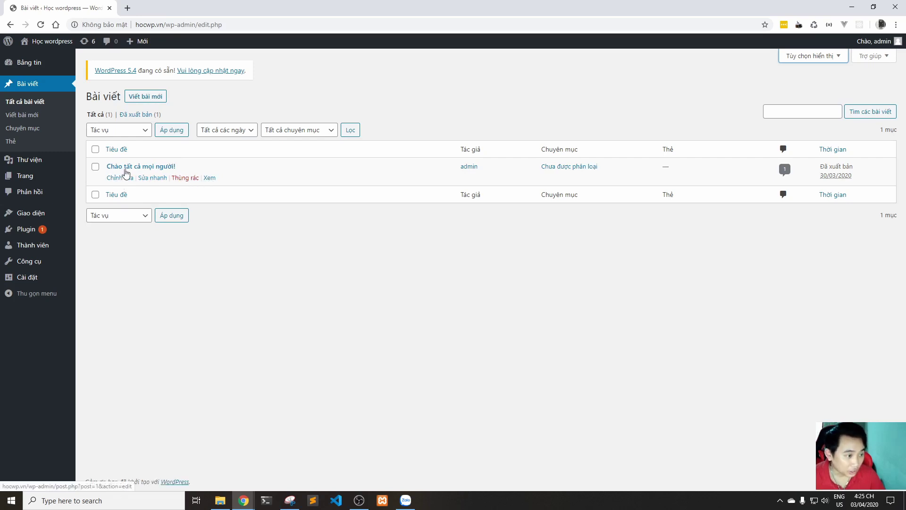
pyautogui.click(144, 180)
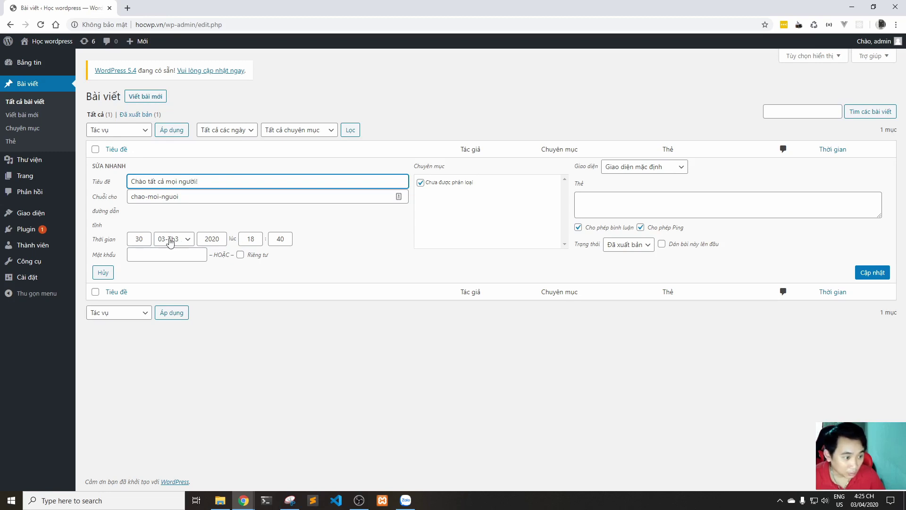
pyautogui.click(607, 246)
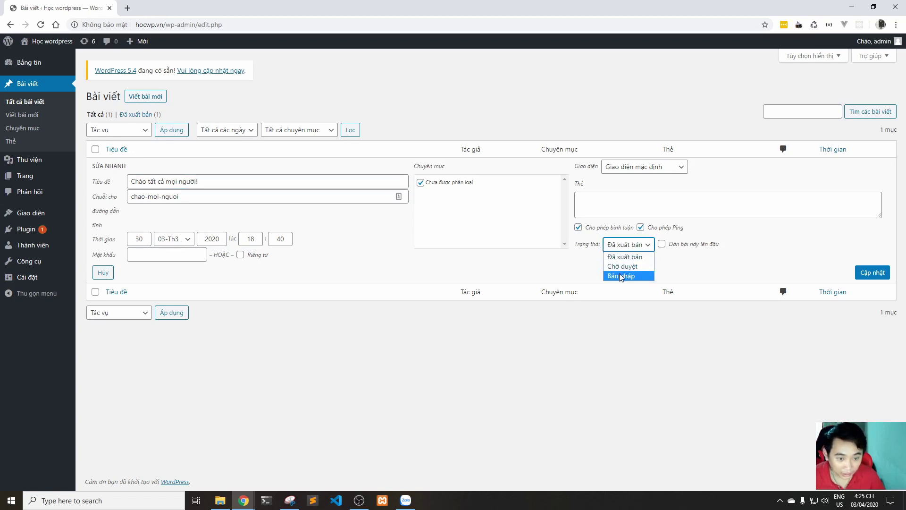
pyautogui.click(625, 249)
pyautogui.moveTo(236, 185); pyautogui.dragTo(112, 171)
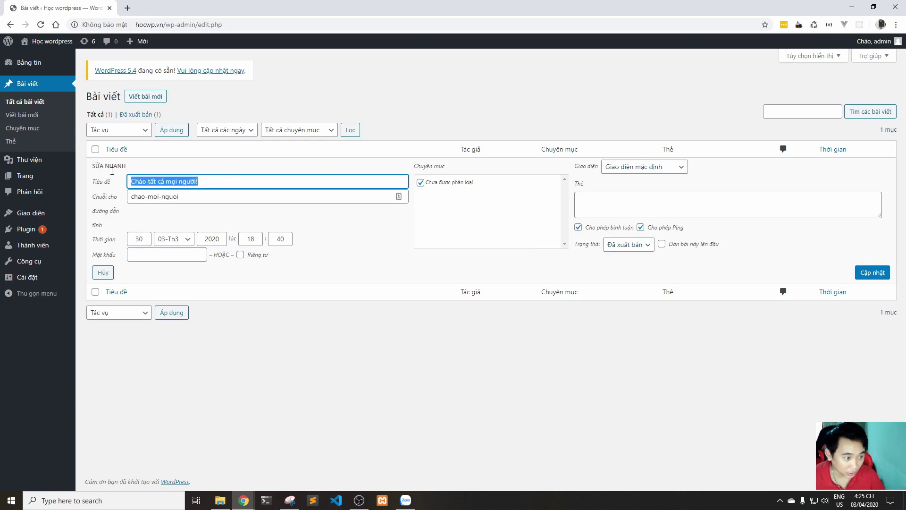
pyautogui.moveTo(205, 201); pyautogui.dragTo(96, 193)
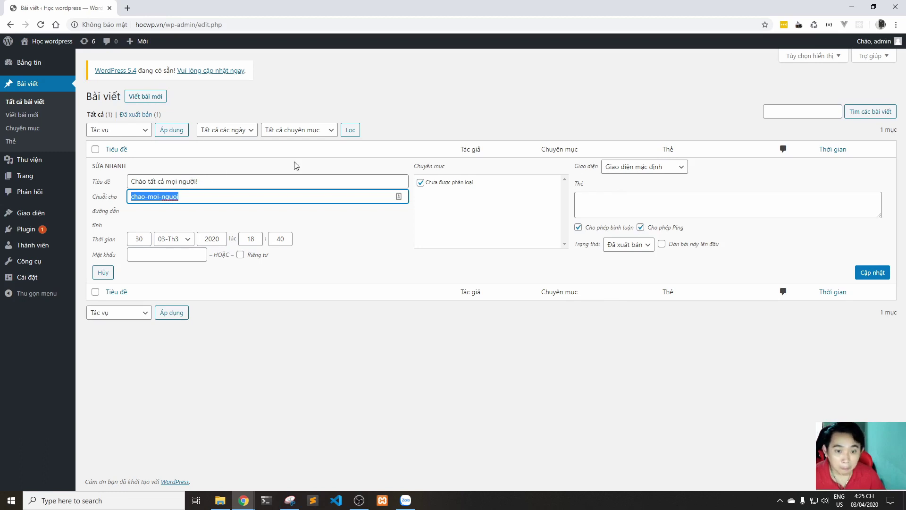
pyautogui.click(103, 272)
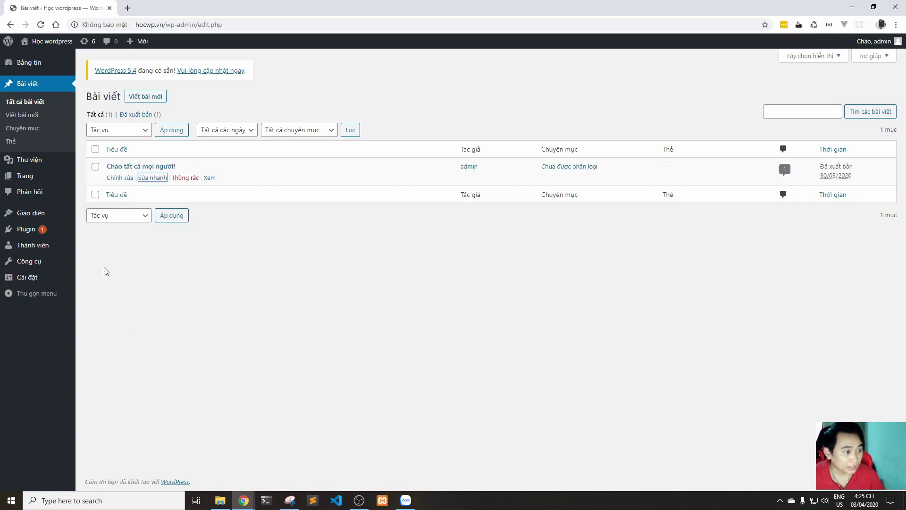
# Move the post "Chào tất cả mọi người!" to the trash and restore it to the list of all posts
pyautogui.click(187, 178)
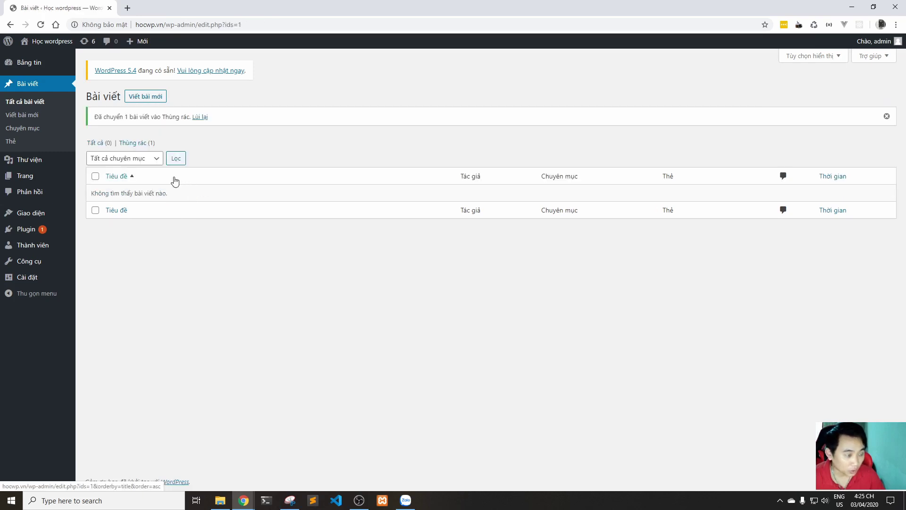
pyautogui.click(137, 143)
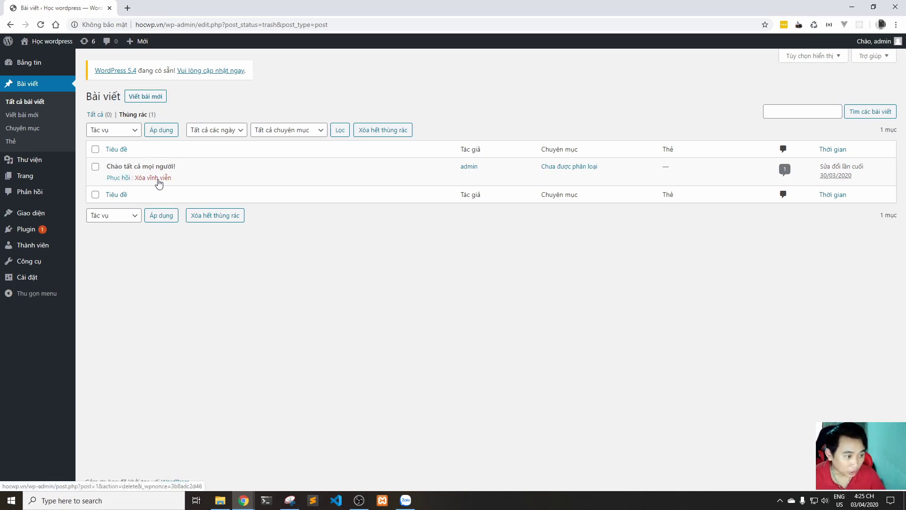
pyautogui.click(119, 178)
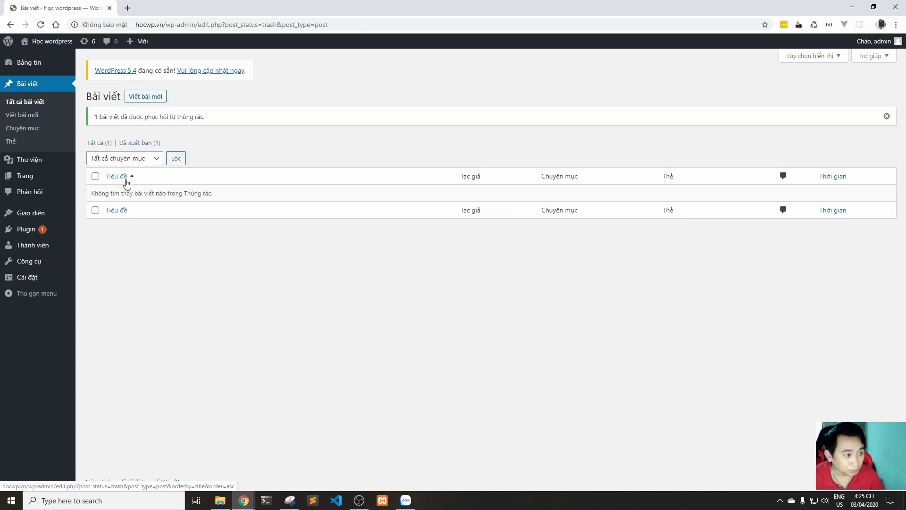
pyautogui.click(94, 141)
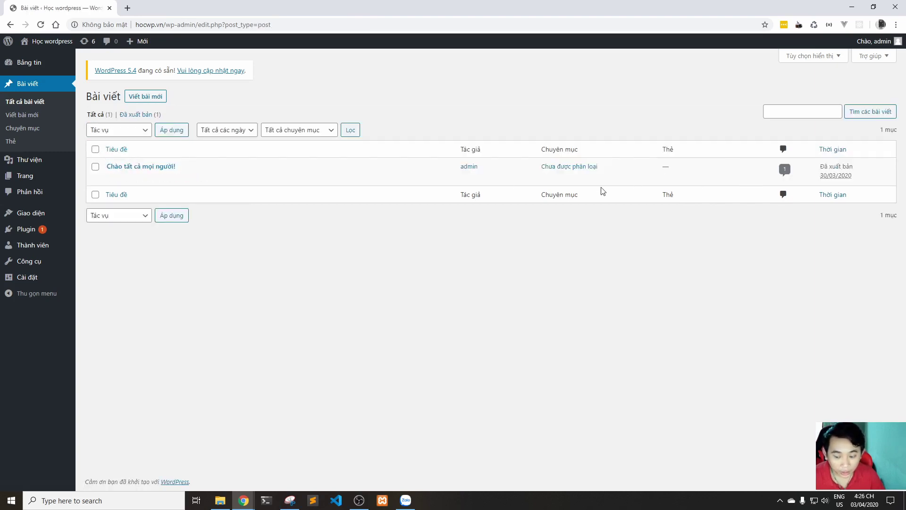
# Examine the bulk actions and the date and category filter options of the post list
pyautogui.moveTo(562, 188)
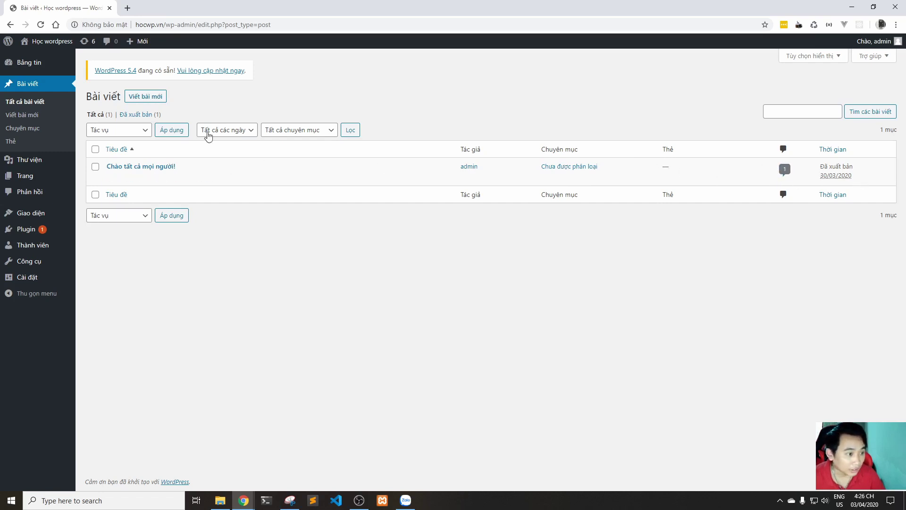
pyautogui.click(128, 130)
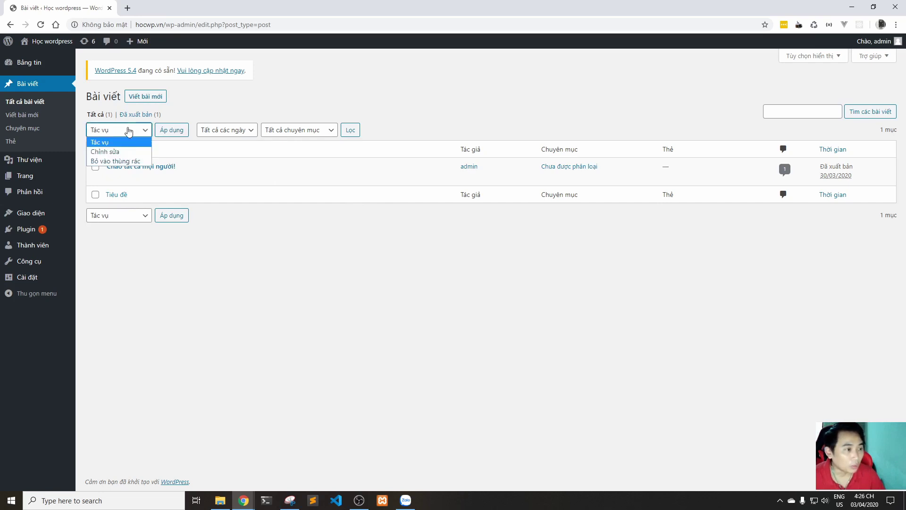
pyautogui.click(128, 131)
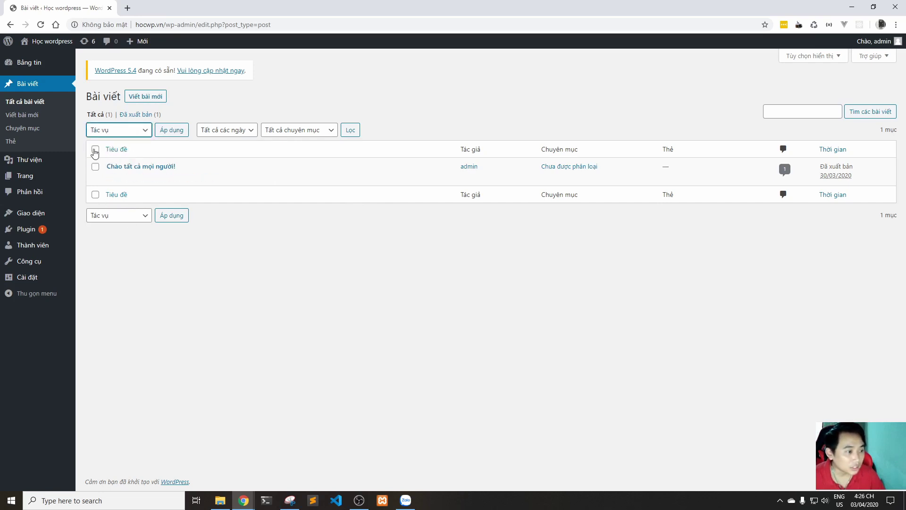
pyautogui.click(110, 134)
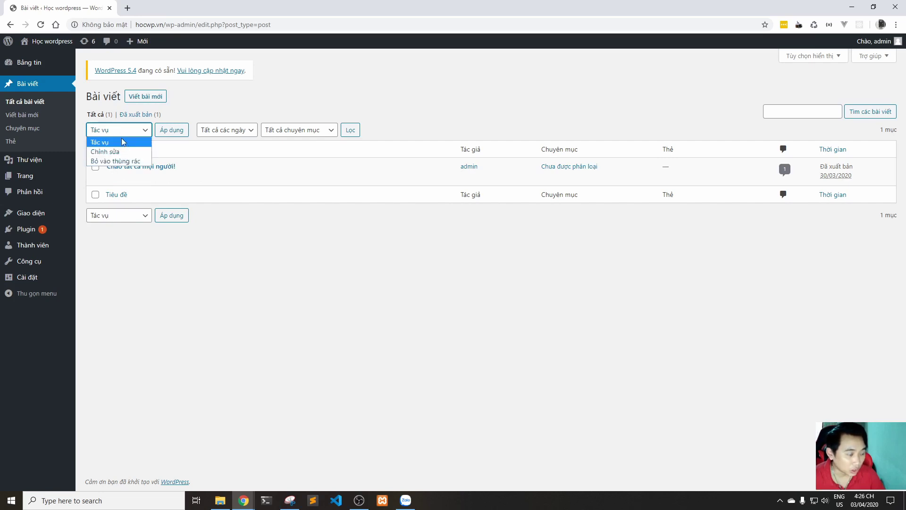
pyautogui.click(224, 128)
pyautogui.click(227, 130)
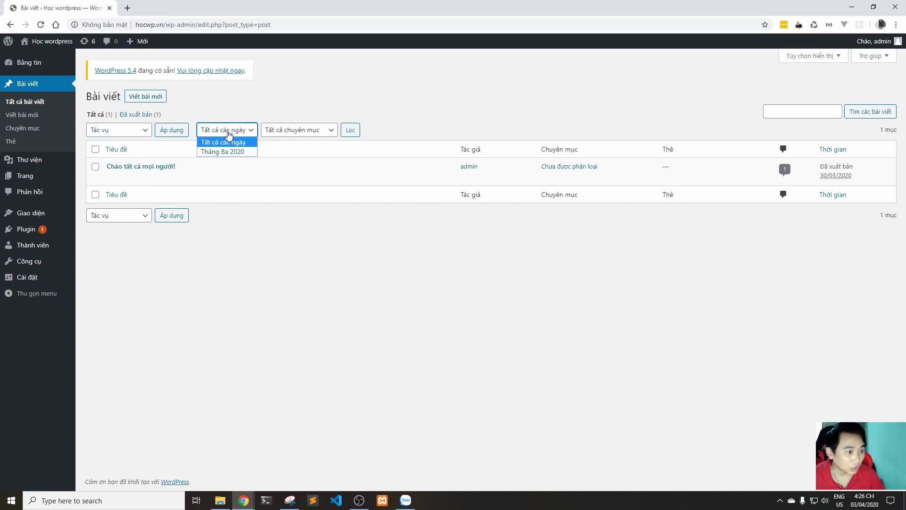
pyautogui.click(293, 133)
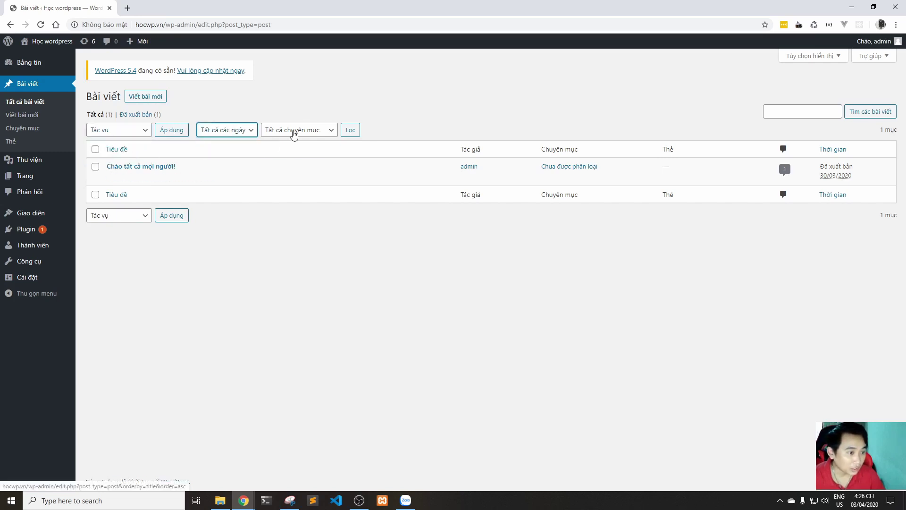
pyautogui.click(293, 134)
pyautogui.click(291, 259)
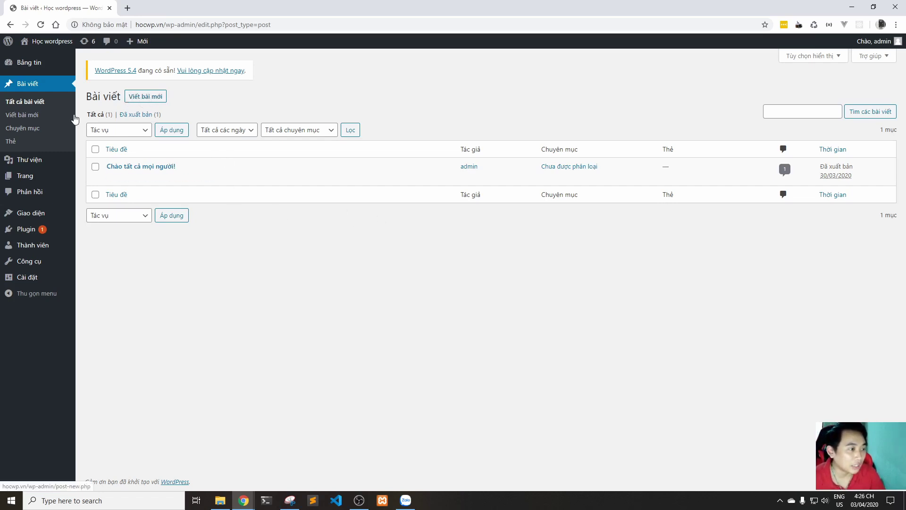
# Create a new post titled "Bài viết số 1", dismissing the editor's welcome tip
pyautogui.click(146, 96)
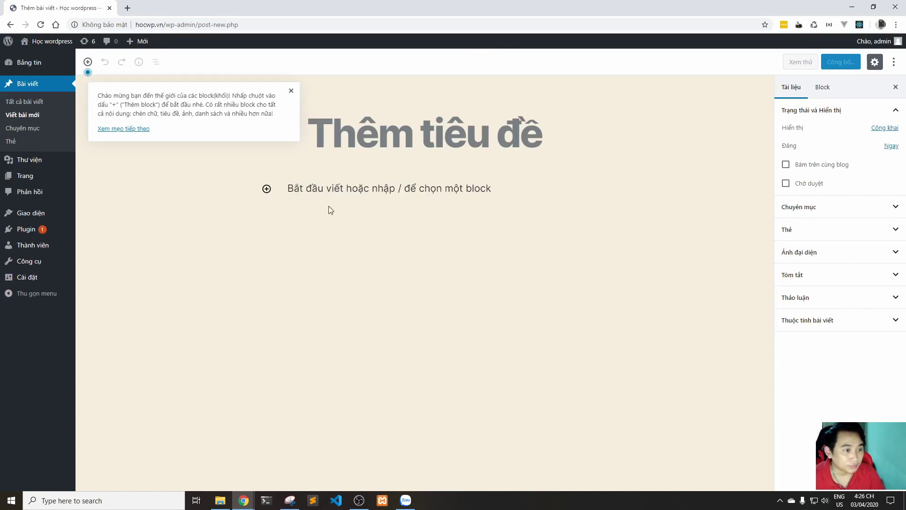
pyautogui.click(291, 91)
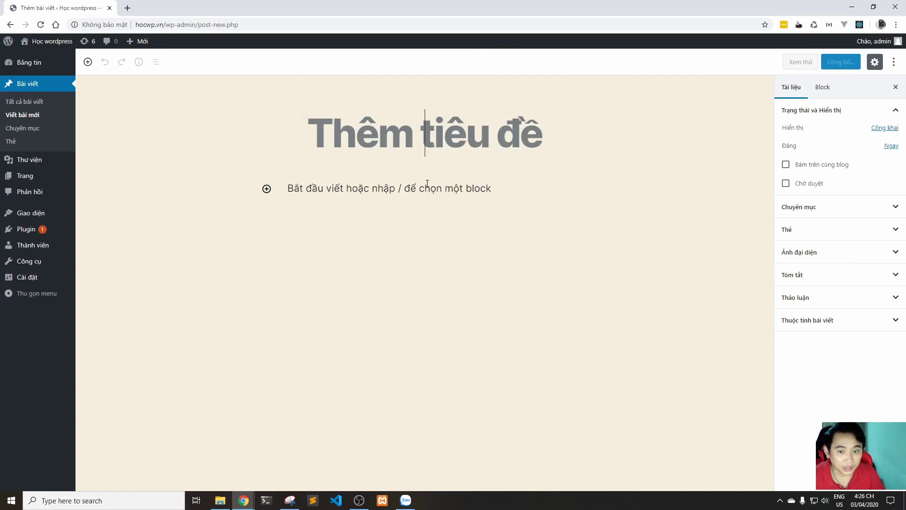
pyautogui.click(373, 152)
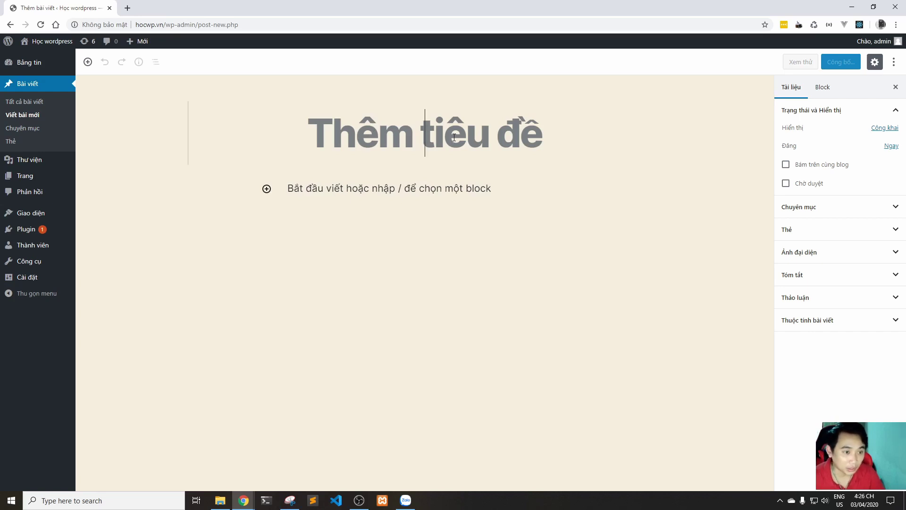
pyautogui.click(374, 186)
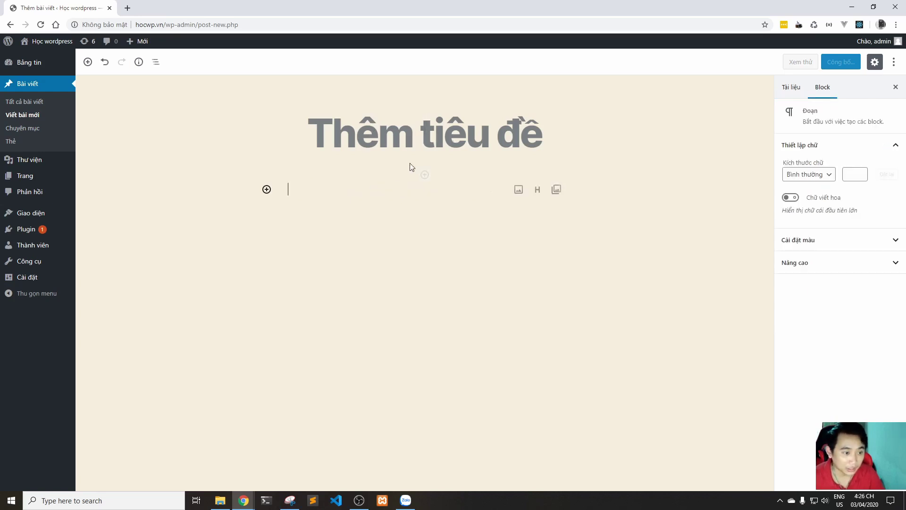
pyautogui.click(419, 146)
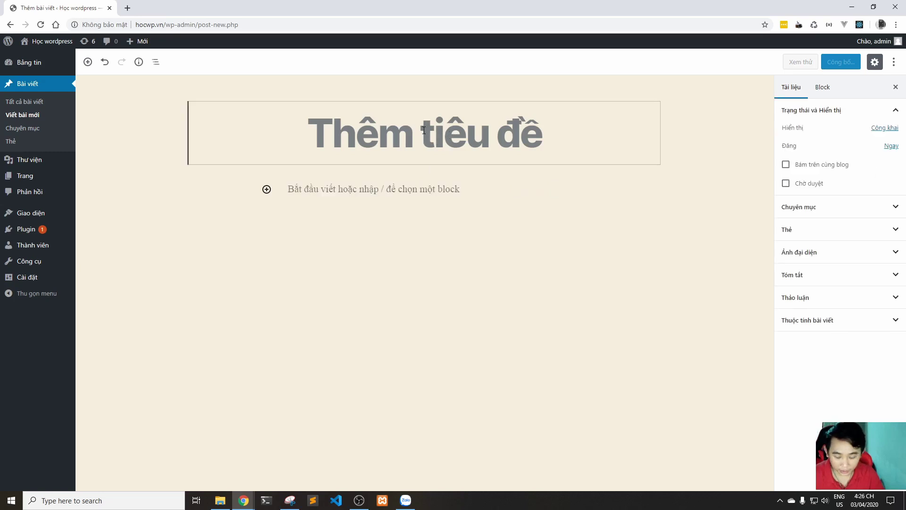
pyautogui.write('Bài viết so')
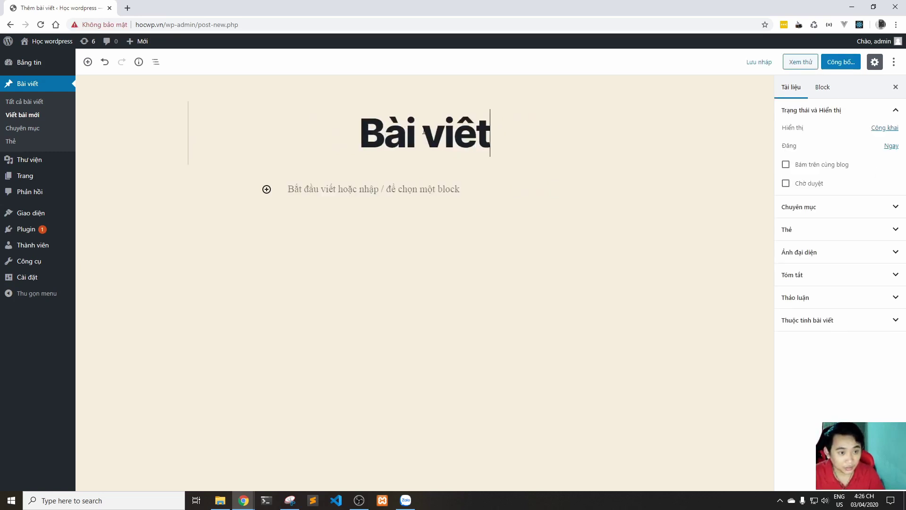
pyautogui.write('ố 1')
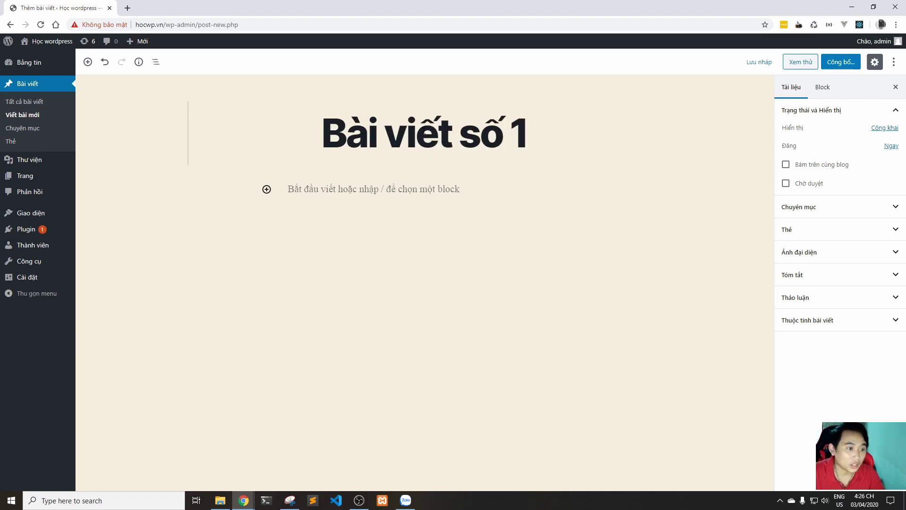
# Write the paragraph "Đây là bài viết số 1" as the body text of the post
pyautogui.click(367, 191)
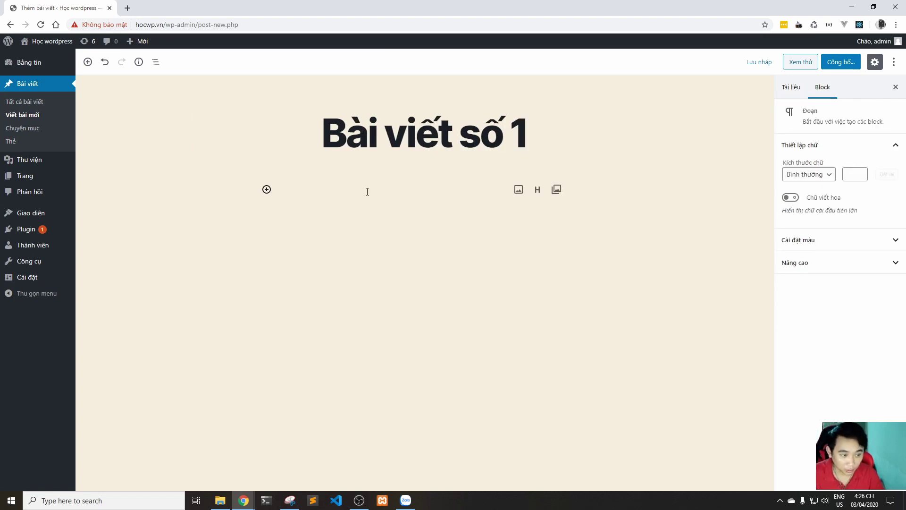
pyautogui.write('DDaaytf')
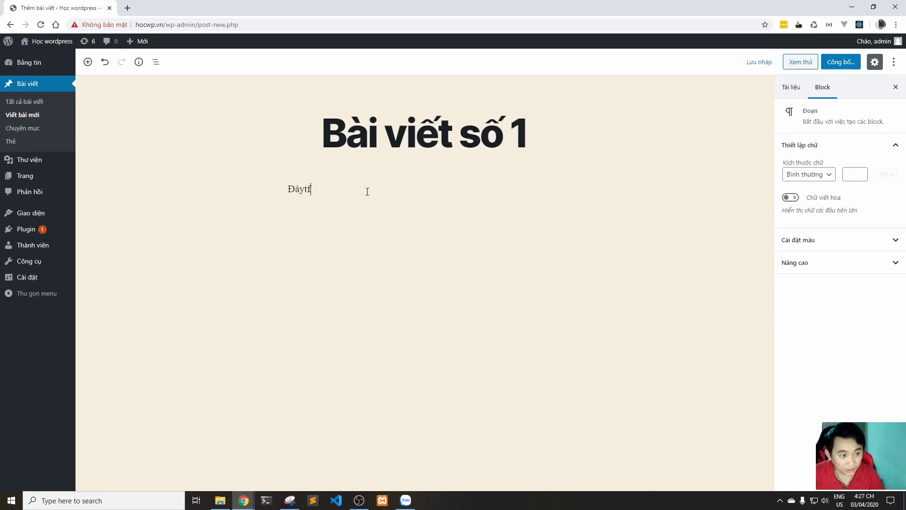
pyautogui.press('BackSpace')
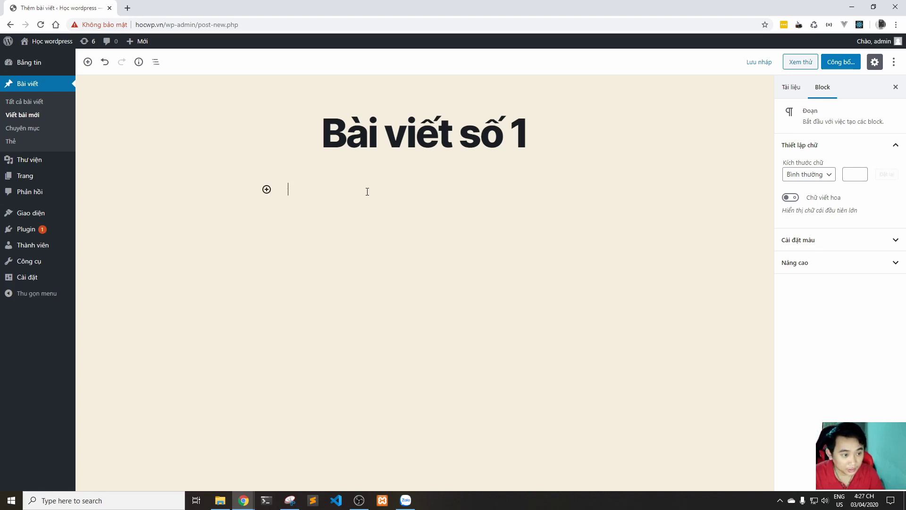
pyautogui.write('DD laf bai')
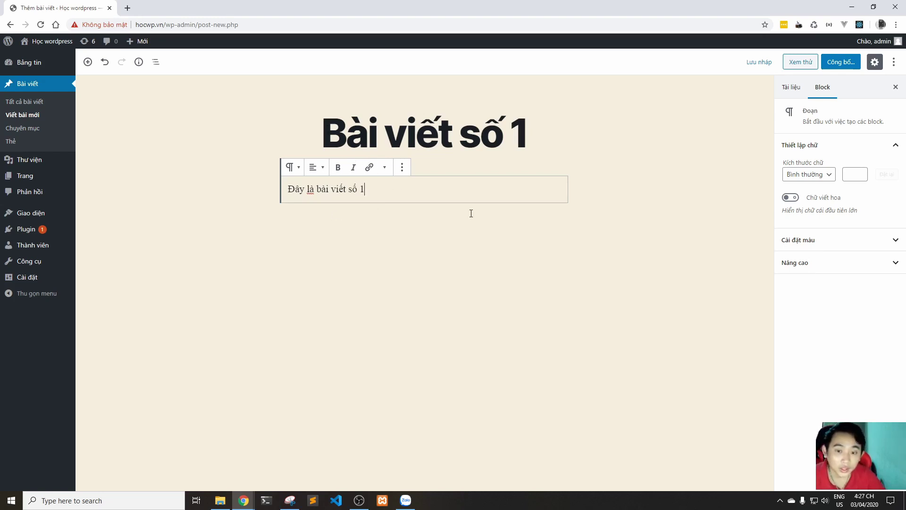
# Set the background colour of the body paragraph to the crimson preset
pyautogui.click(829, 243)
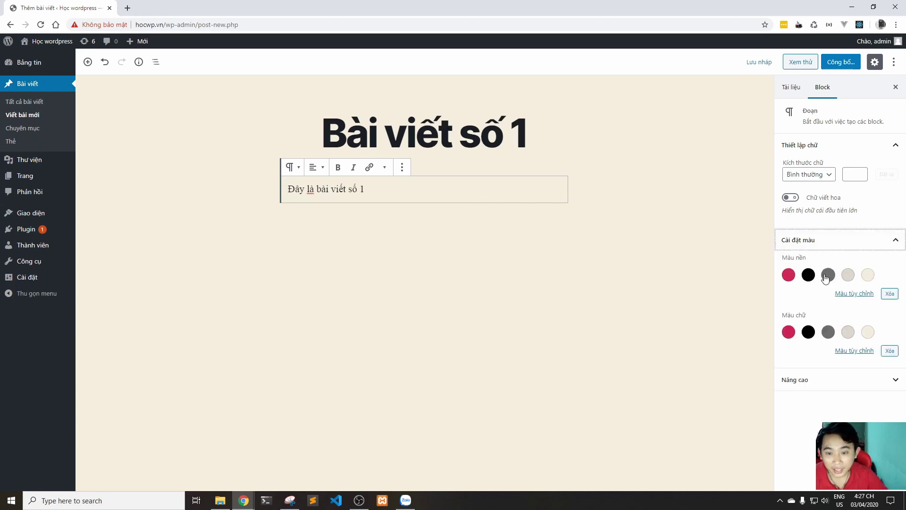
pyautogui.click(808, 278)
pyautogui.click(789, 275)
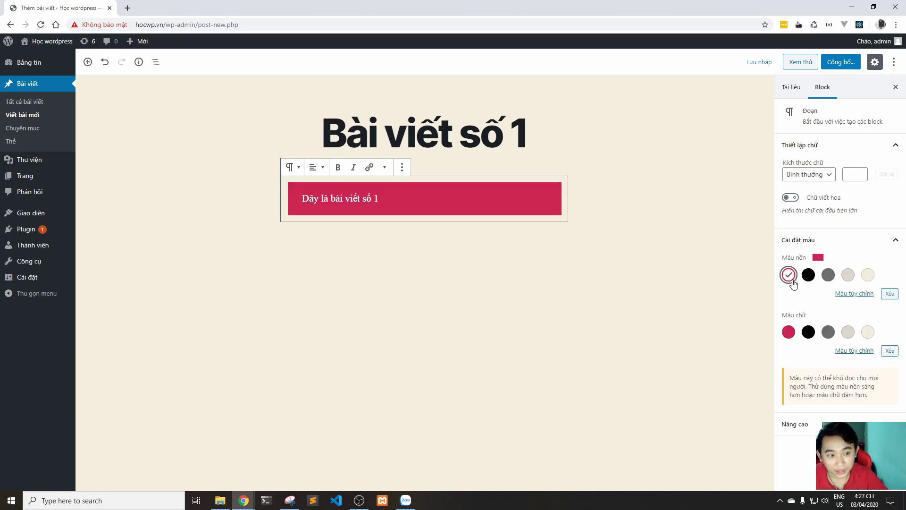
# Review the paragraph block's advanced settings, including the additional CSS class field
pyautogui.click(896, 240)
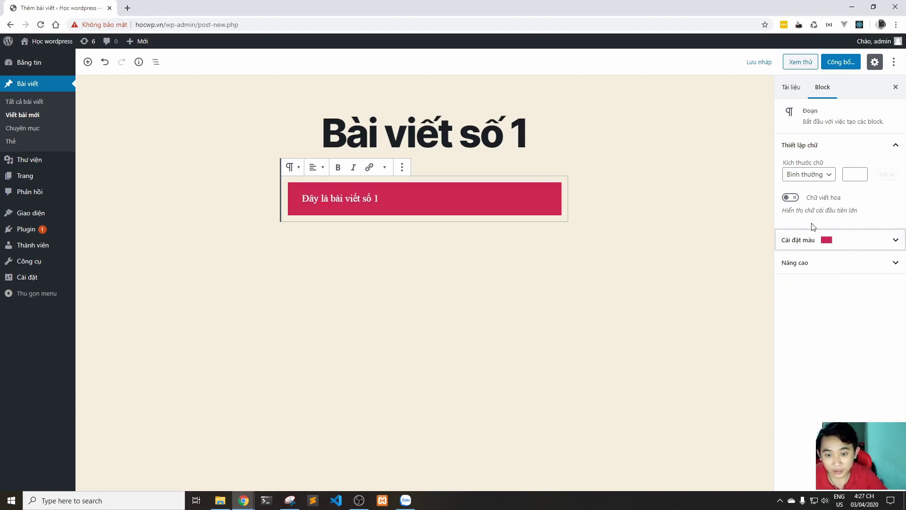
pyautogui.click(816, 263)
pyautogui.click(812, 290)
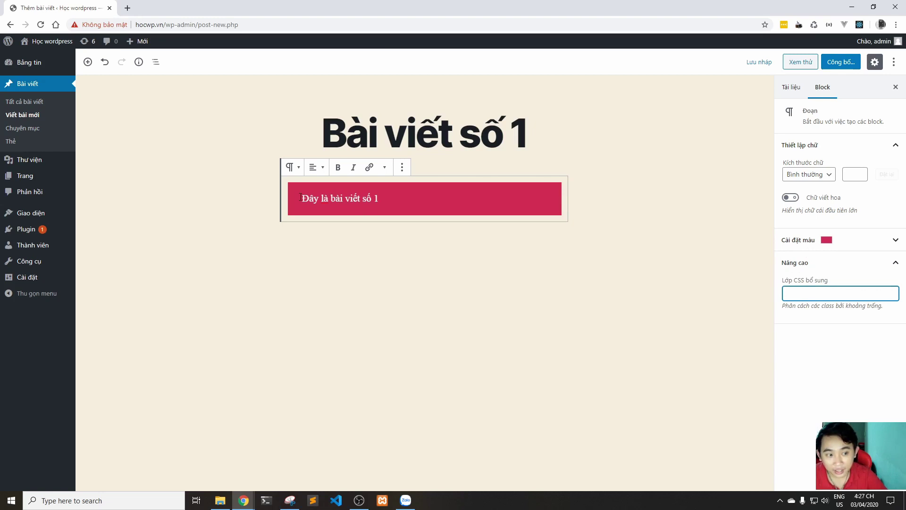
pyautogui.moveTo(300, 198); pyautogui.dragTo(394, 199)
pyautogui.click(434, 258)
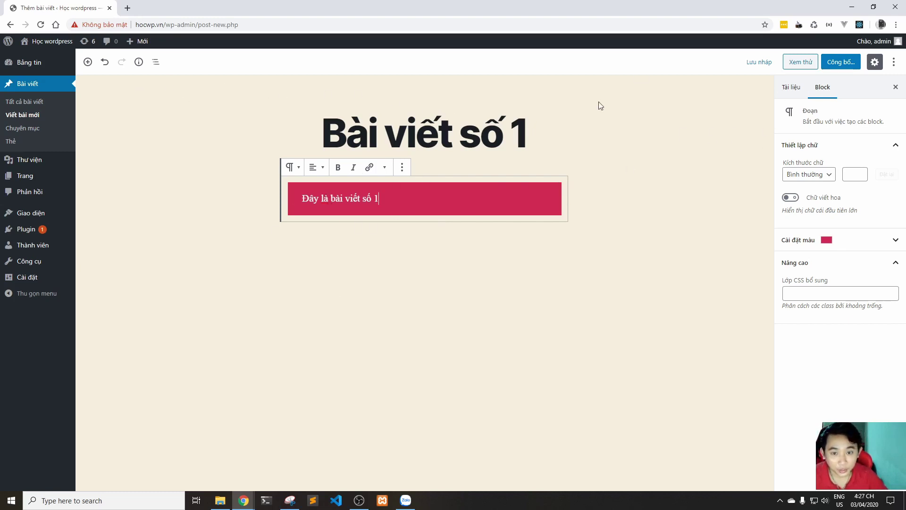
# Examine the category and tag sections in the post's document settings
pyautogui.click(791, 87)
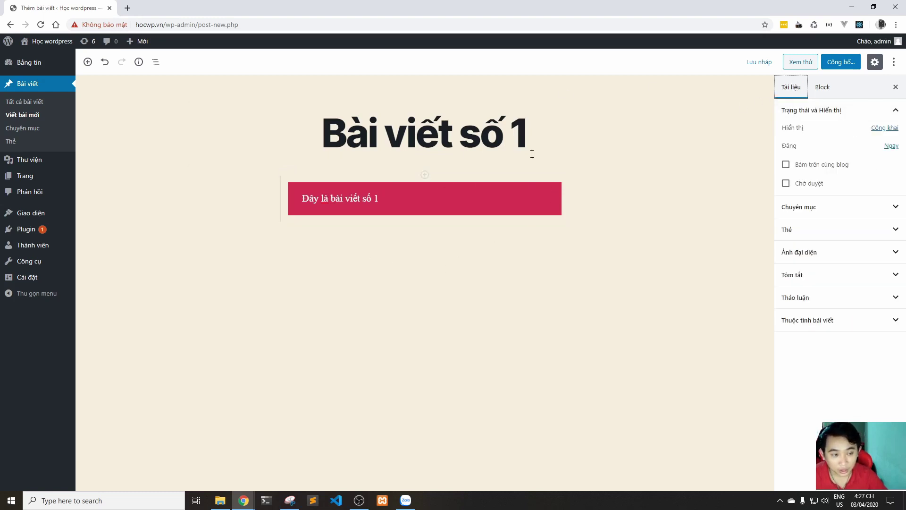
pyautogui.click(875, 206)
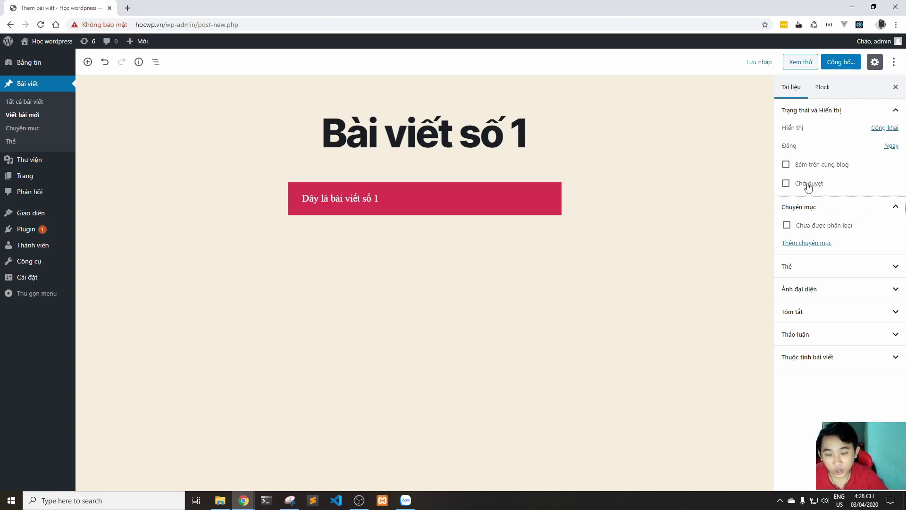
pyautogui.click(836, 266)
pyautogui.click(813, 298)
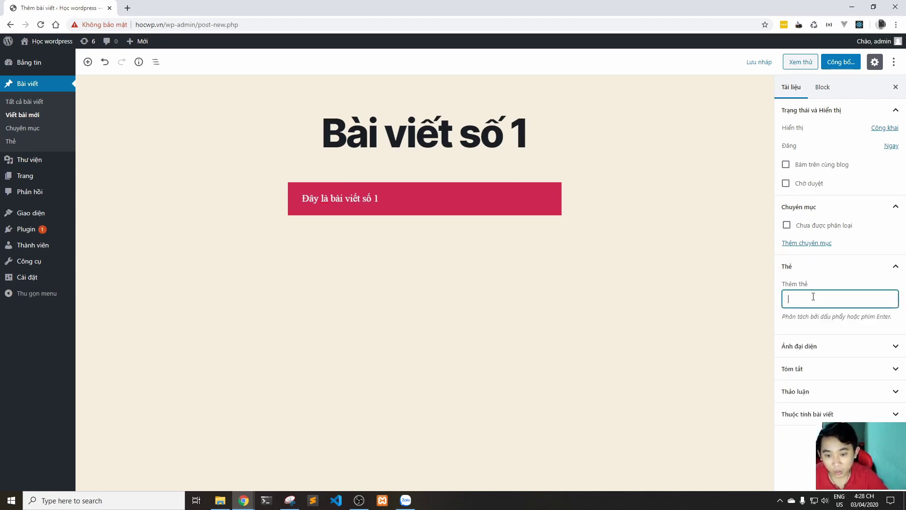
# Upload b68d08e13f6cdb869f147b442525821e.jpg from the Desktop and set it as the post's featured image
pyautogui.click(817, 346)
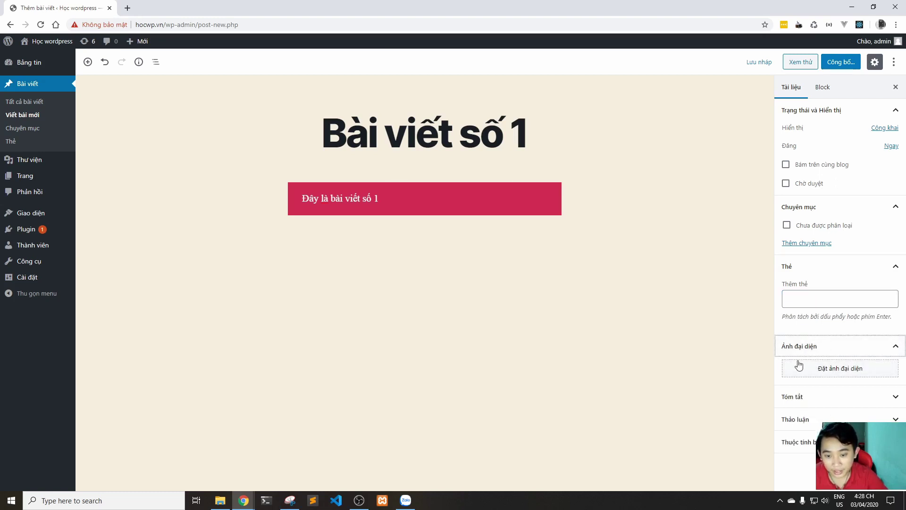
pyautogui.click(824, 368)
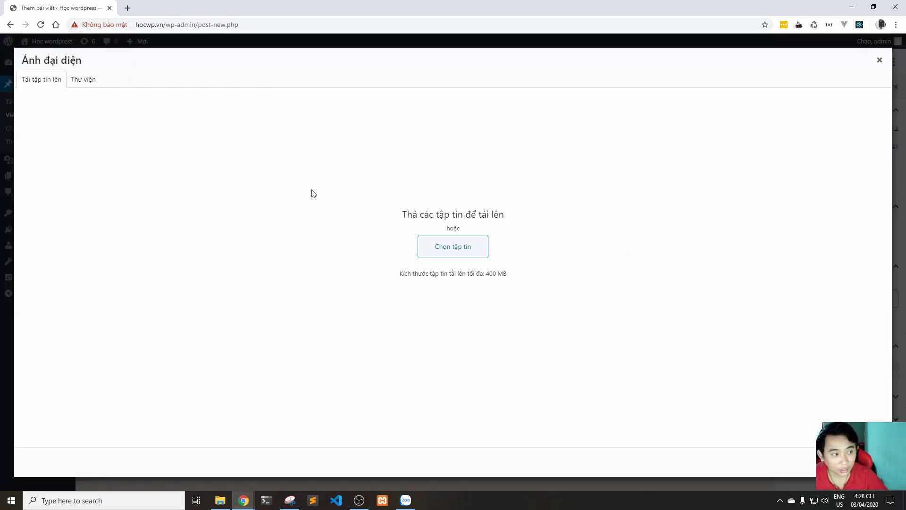
pyautogui.click(83, 80)
pyautogui.click(55, 80)
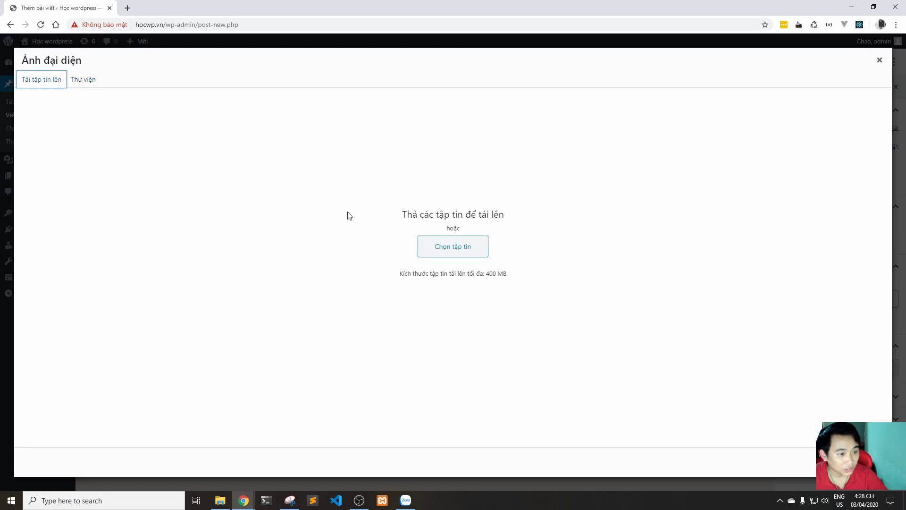
pyautogui.click(454, 250)
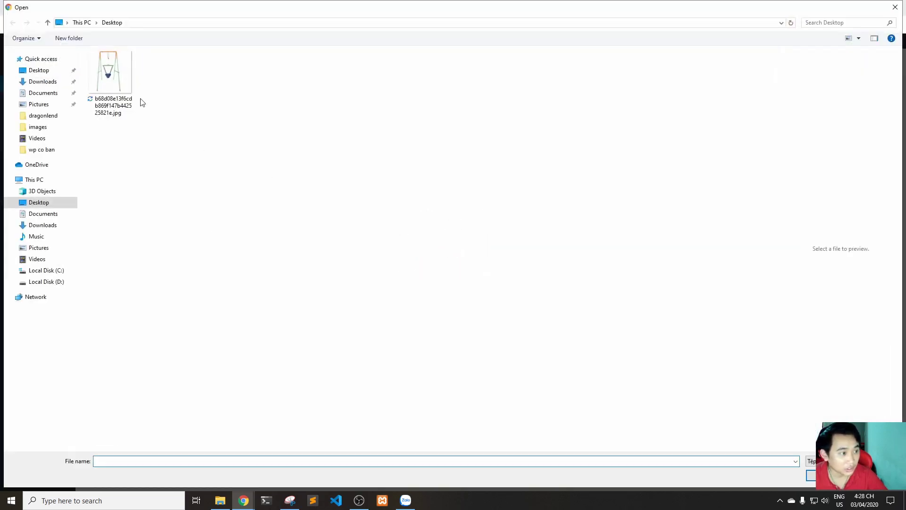
pyautogui.doubleClick(125, 84)
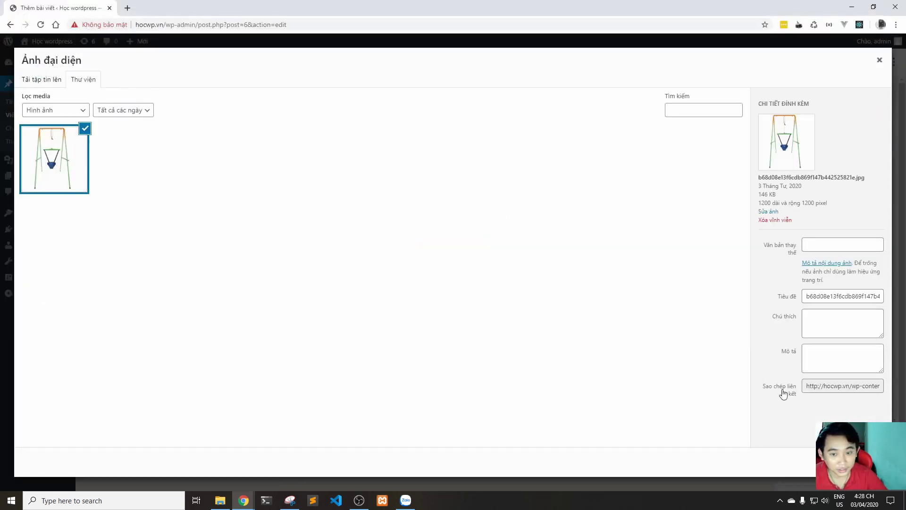
pyautogui.click(852, 462)
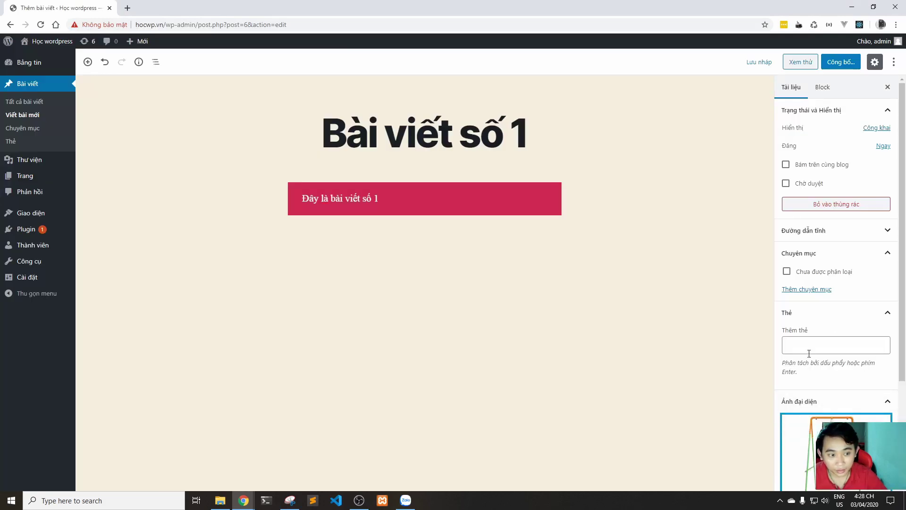
pyautogui.scroll(-3, 868, 303)
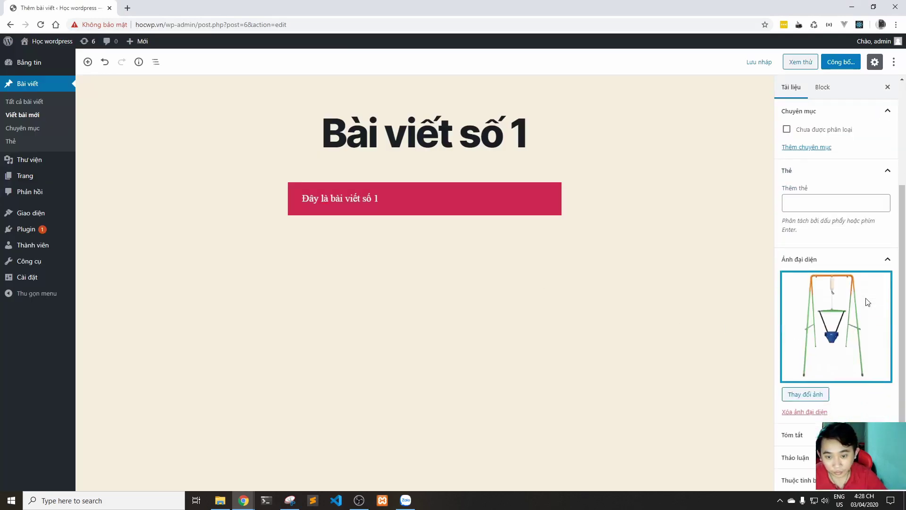
# Examine the excerpt and discussion settings of the post, and collapse the expanded document sections
pyautogui.scroll(-2, 843, 345)
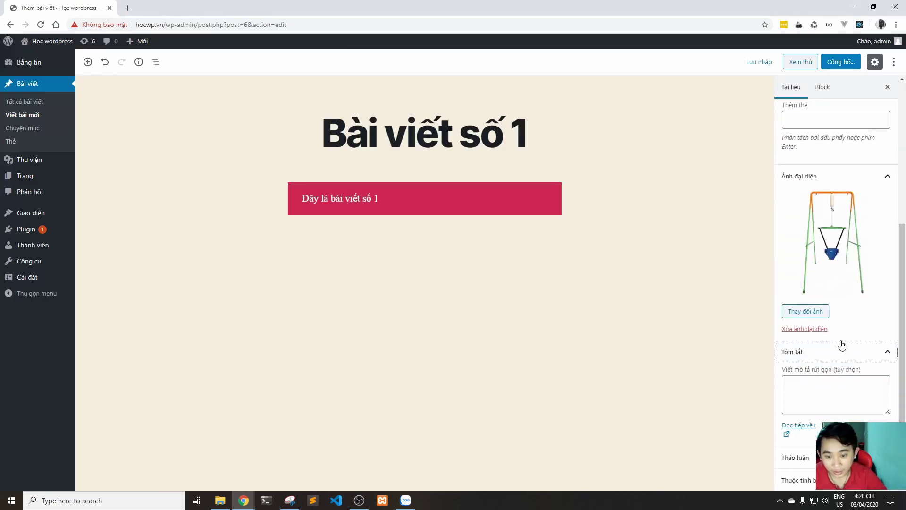
pyautogui.click(828, 395)
pyautogui.click(803, 457)
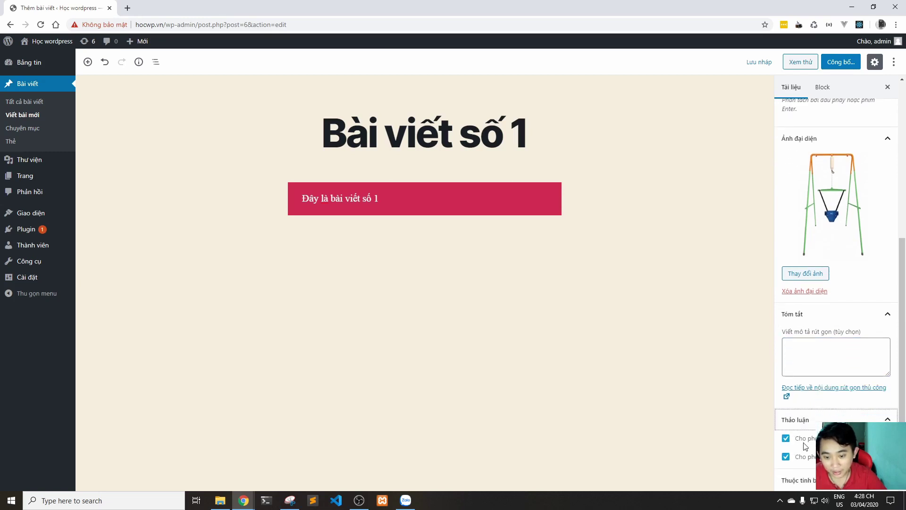
pyautogui.click(878, 419)
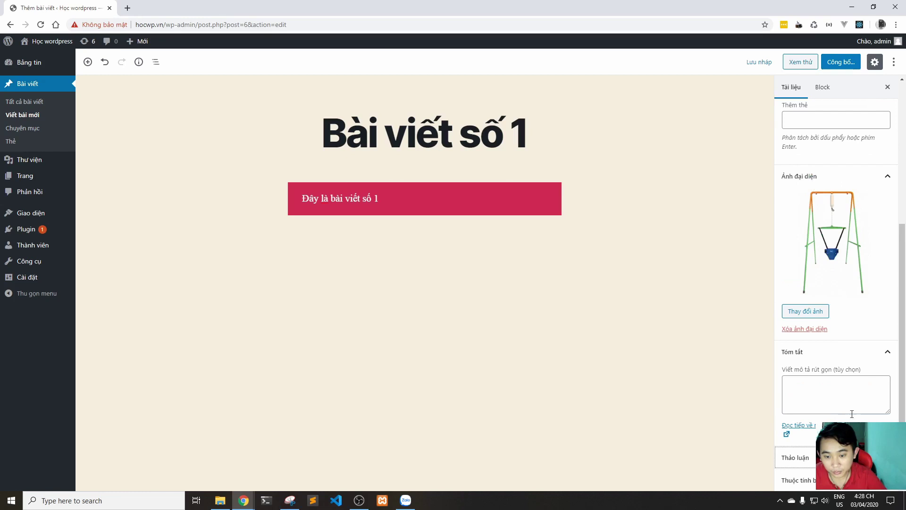
pyautogui.click(864, 352)
pyautogui.click(870, 258)
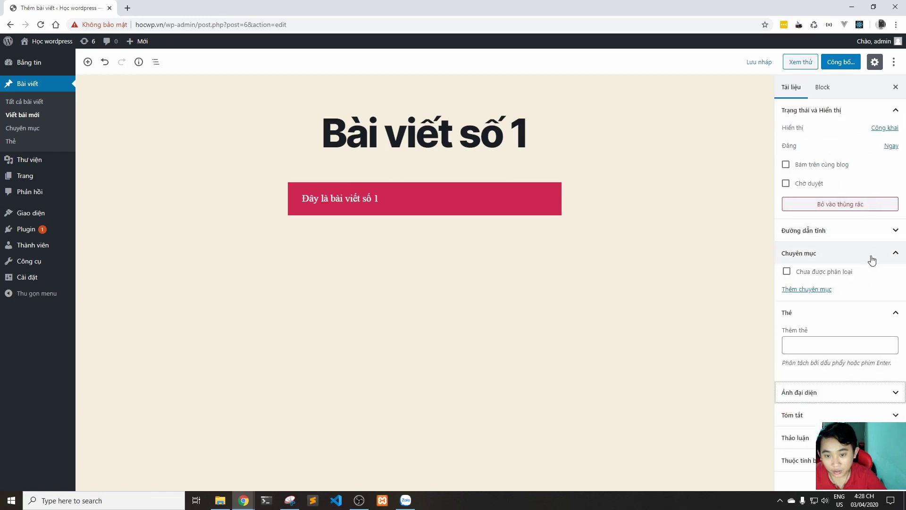
pyautogui.click(873, 255)
pyautogui.click(882, 275)
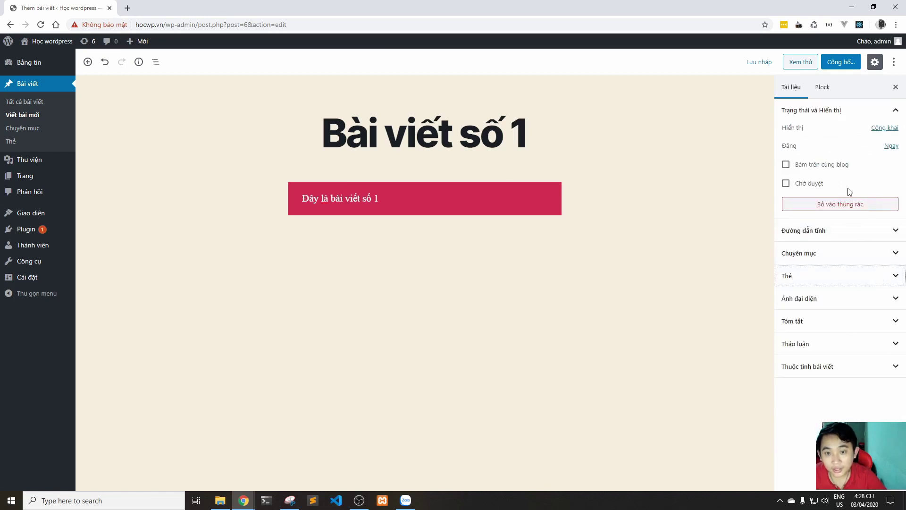
# Examine the template choices in the post attributes, keeping the default template
pyautogui.click(862, 367)
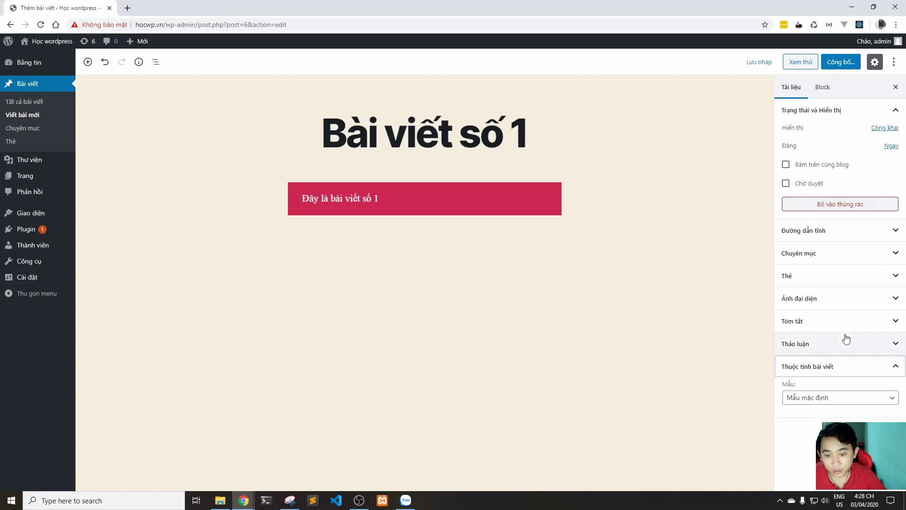
pyautogui.click(831, 399)
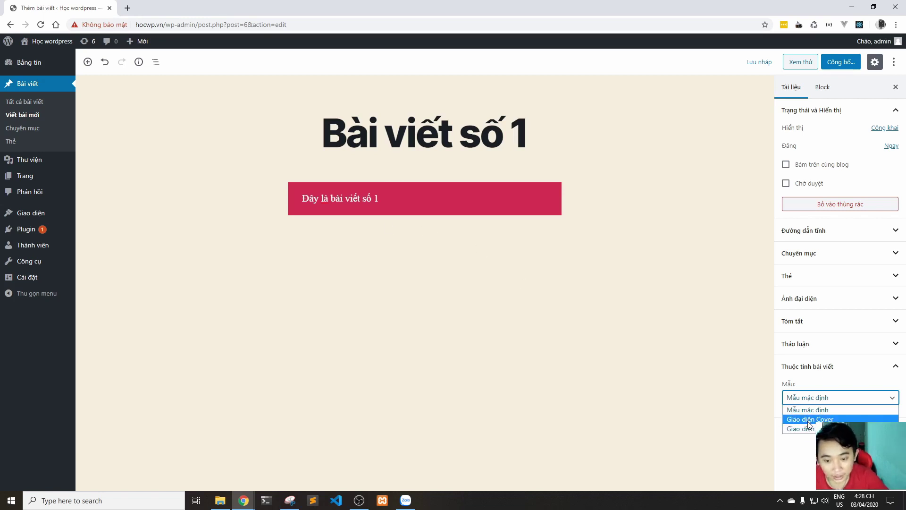
pyautogui.click(821, 397)
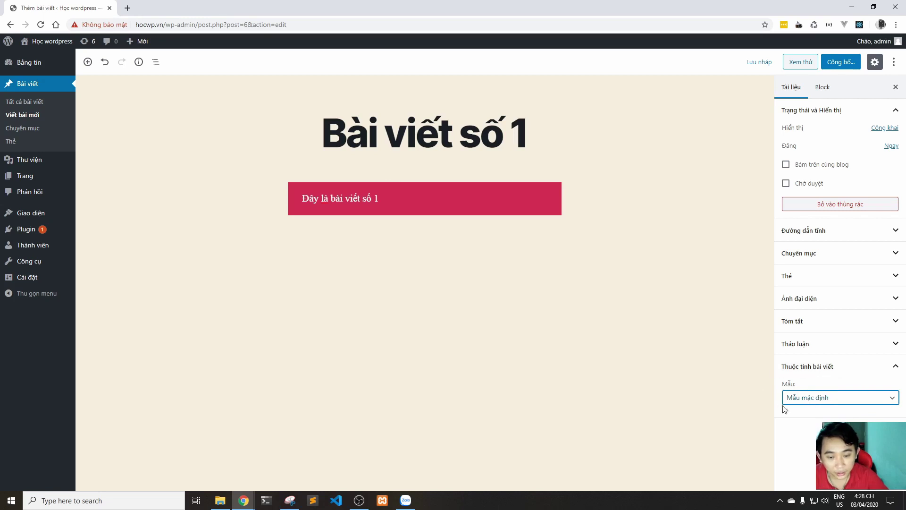
pyautogui.click(838, 399)
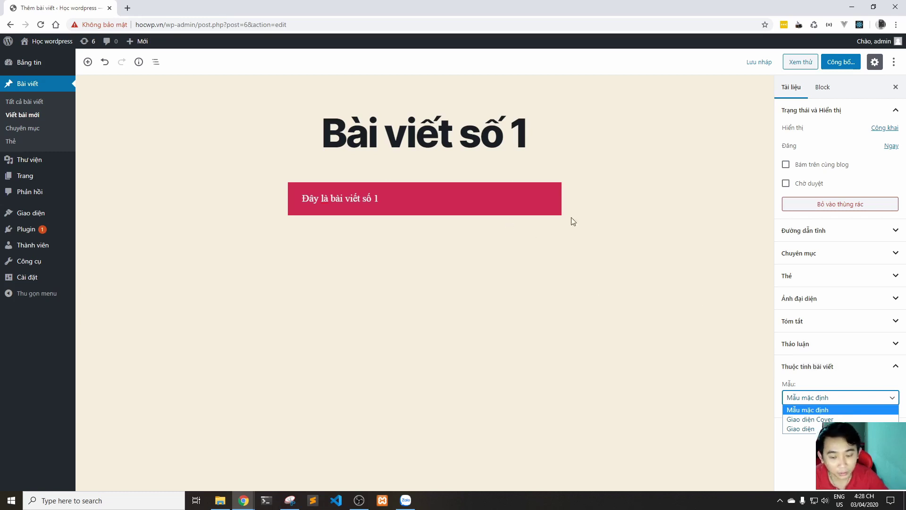
pyautogui.click(821, 400)
pyautogui.click(851, 377)
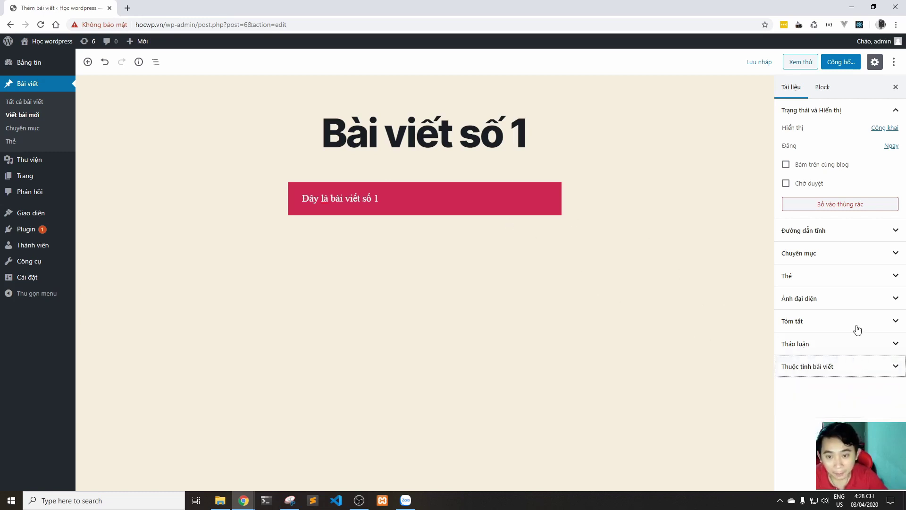
# Compare the document settings with the block settings of the body paragraph
pyautogui.click(823, 87)
pyautogui.click(792, 87)
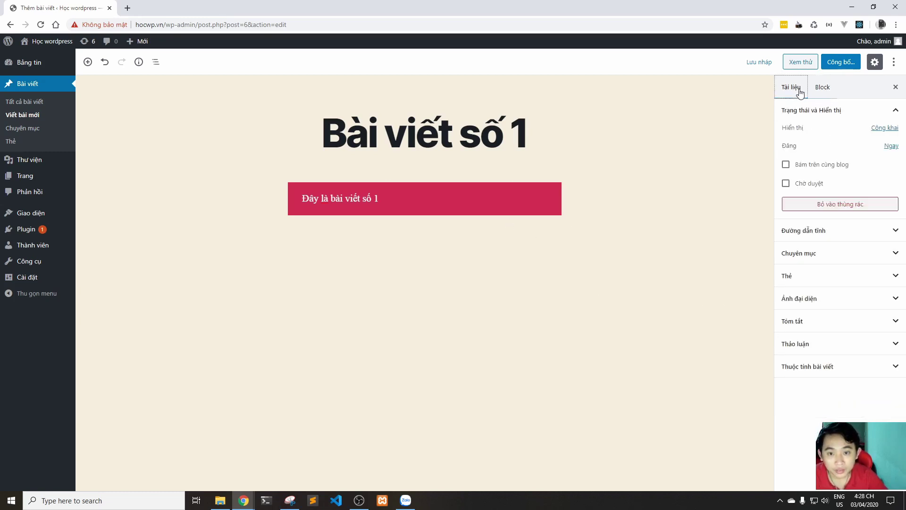
pyautogui.click(486, 204)
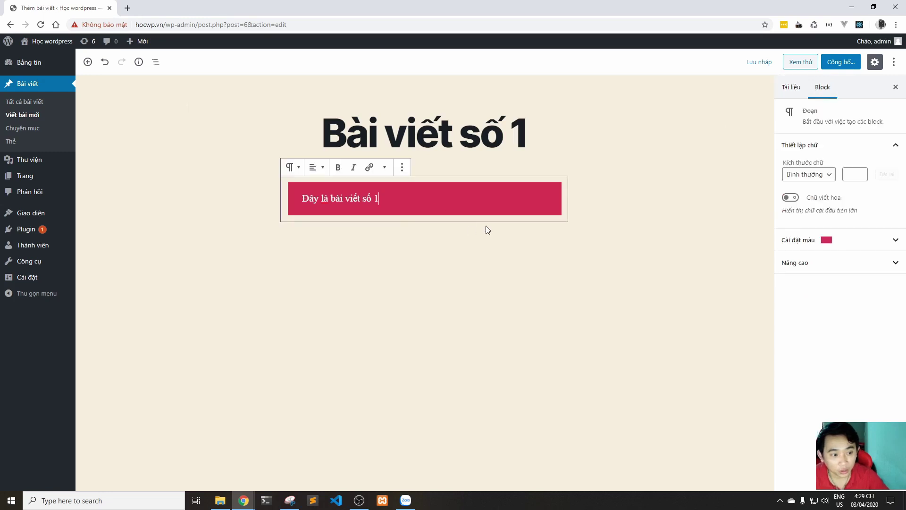
pyautogui.click(579, 218)
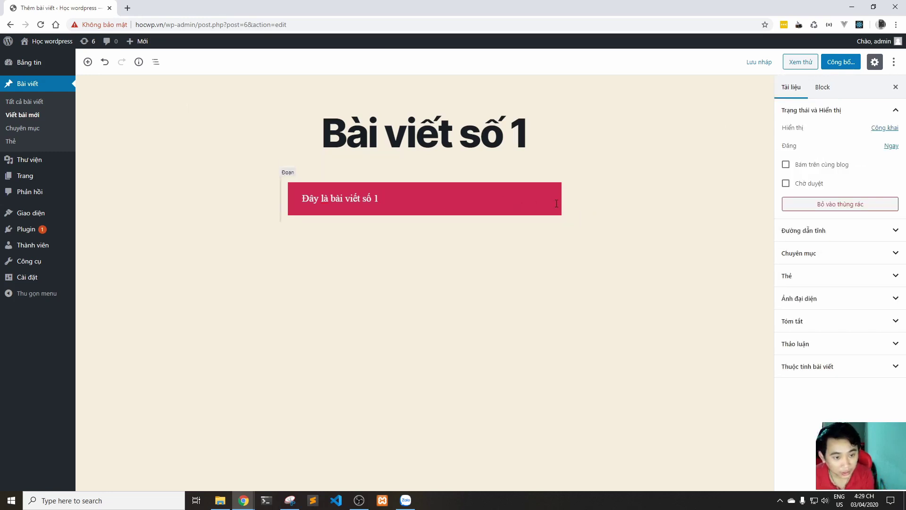
# Add an image block below the crimson paragraph
pyautogui.click(524, 236)
pyautogui.click(266, 235)
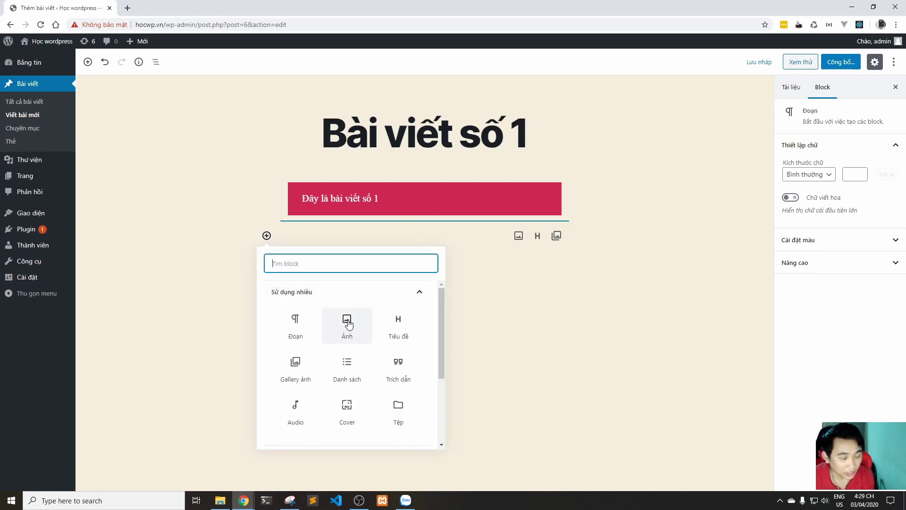
pyautogui.click(267, 235)
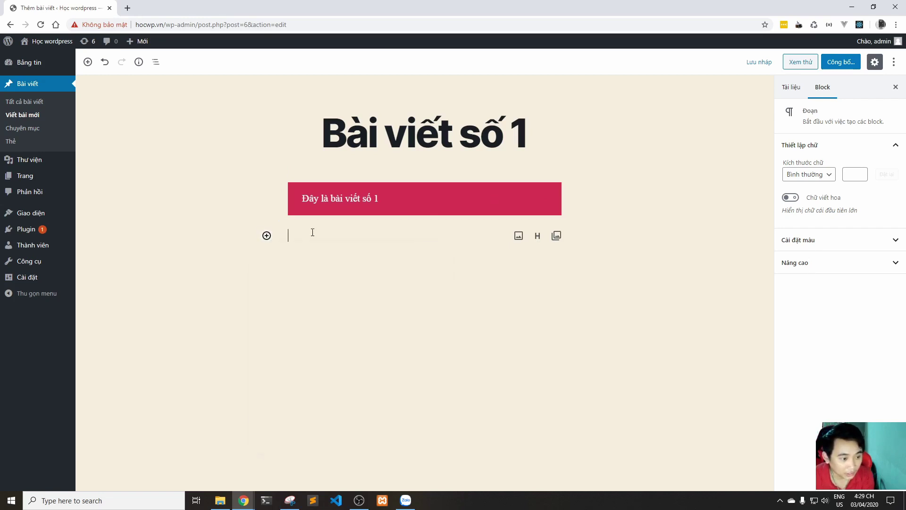
pyautogui.click(265, 238)
pyautogui.click(346, 328)
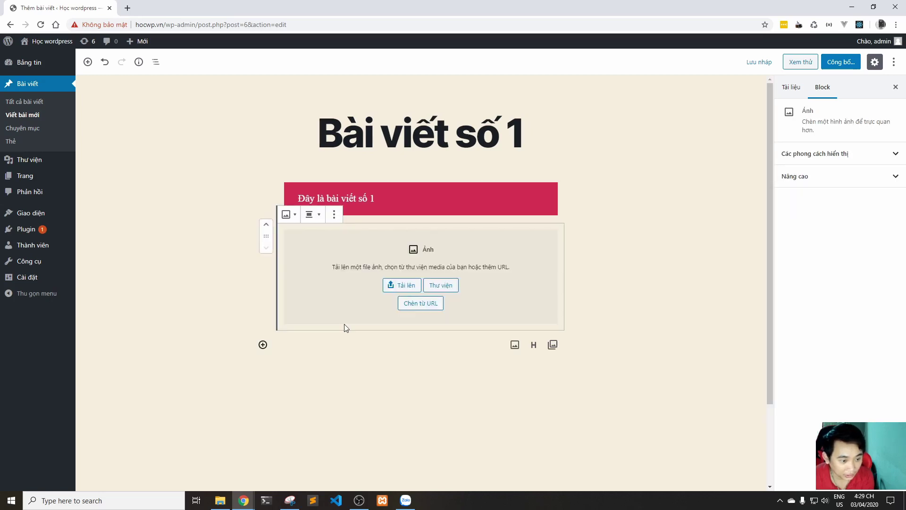
# Upload screenshot.png from the dragonlend folder into the image block
pyautogui.click(400, 287)
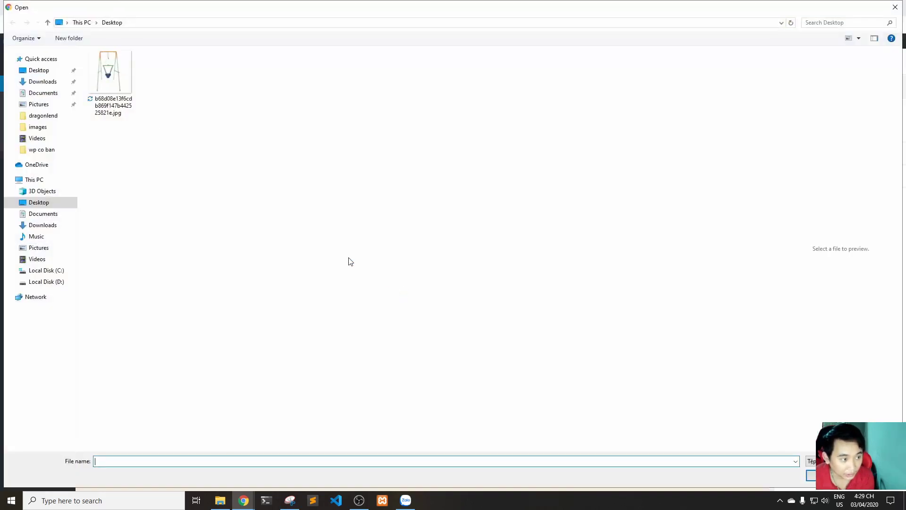
pyautogui.click(40, 75)
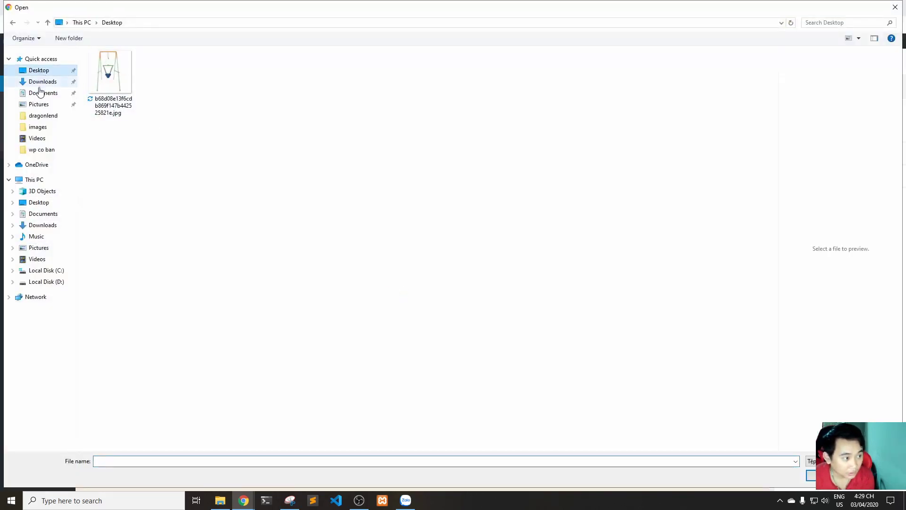
pyautogui.click(37, 117)
pyautogui.click(113, 154)
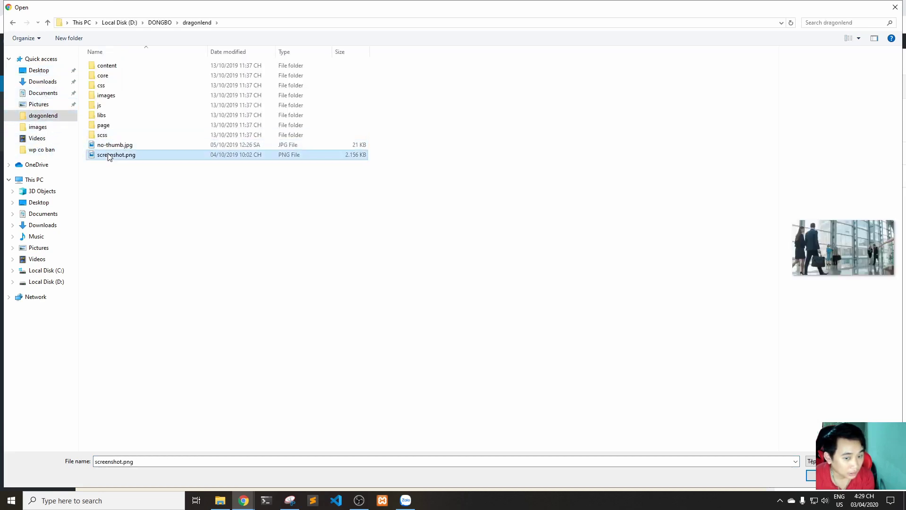
pyautogui.doubleClick(110, 154)
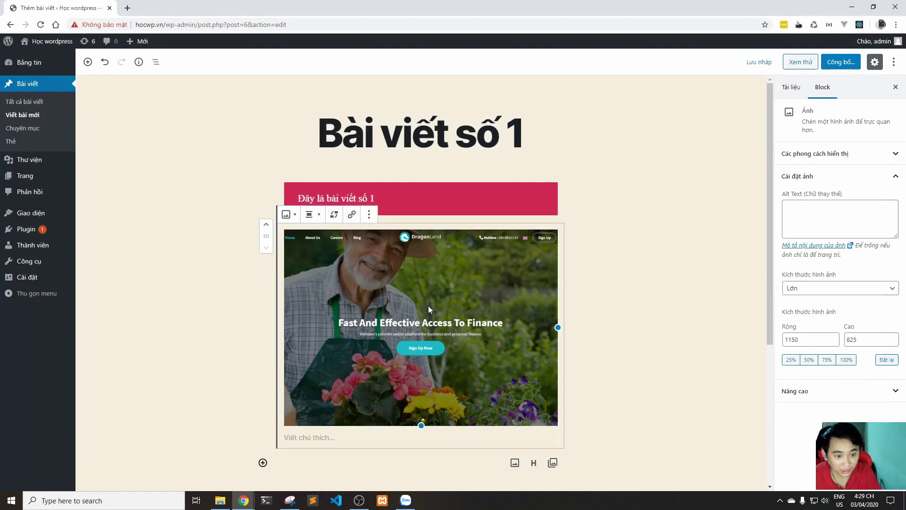
# Add a heading block reading "Tiêu đề chính" below the uploaded image
pyautogui.scroll(-3, 469, 390)
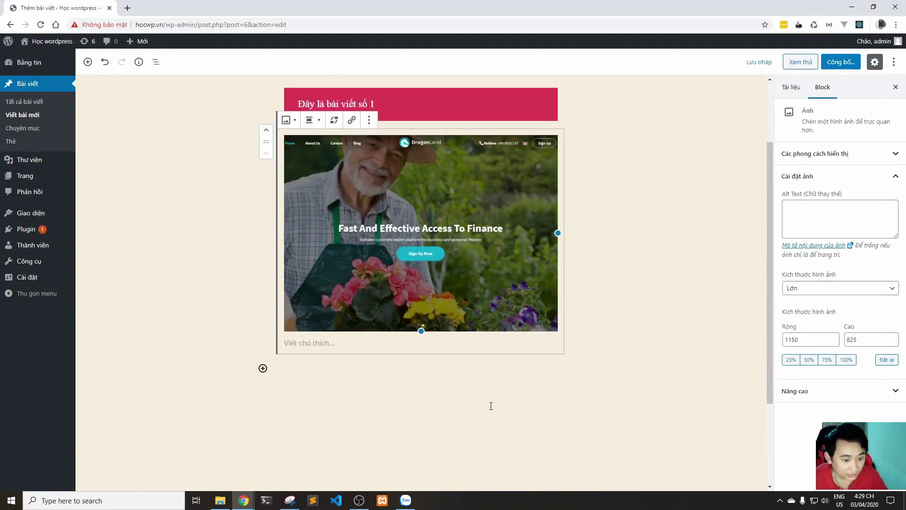
pyautogui.click(264, 320)
pyautogui.click(263, 311)
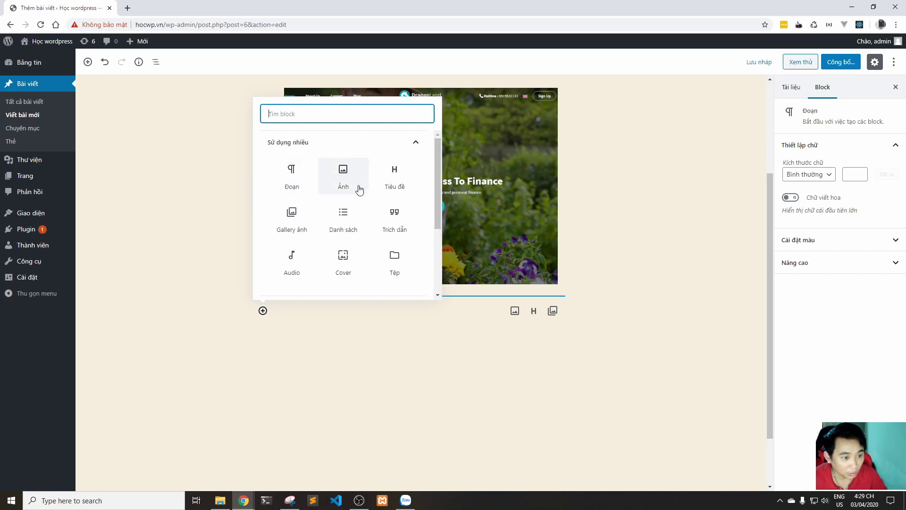
pyautogui.click(395, 179)
pyautogui.write('h')
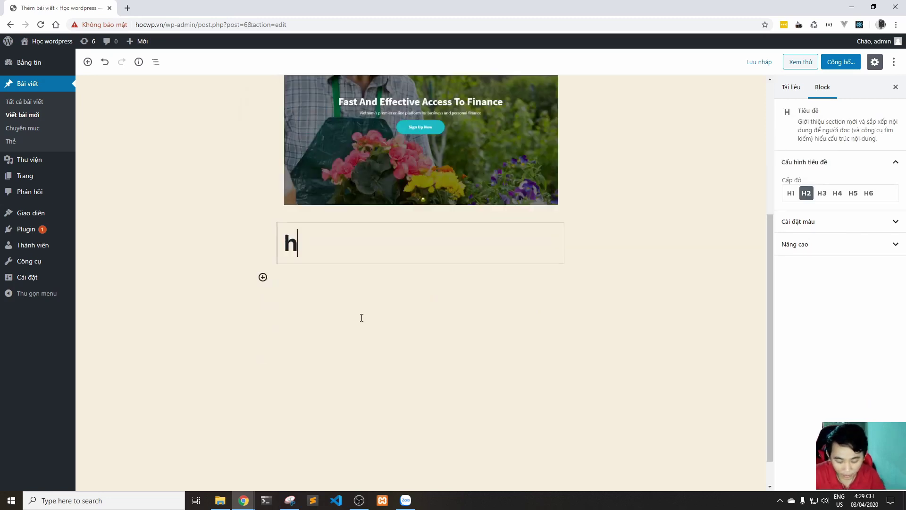
pyautogui.press('BackSpace')
pyautogui.write('Tiêu')
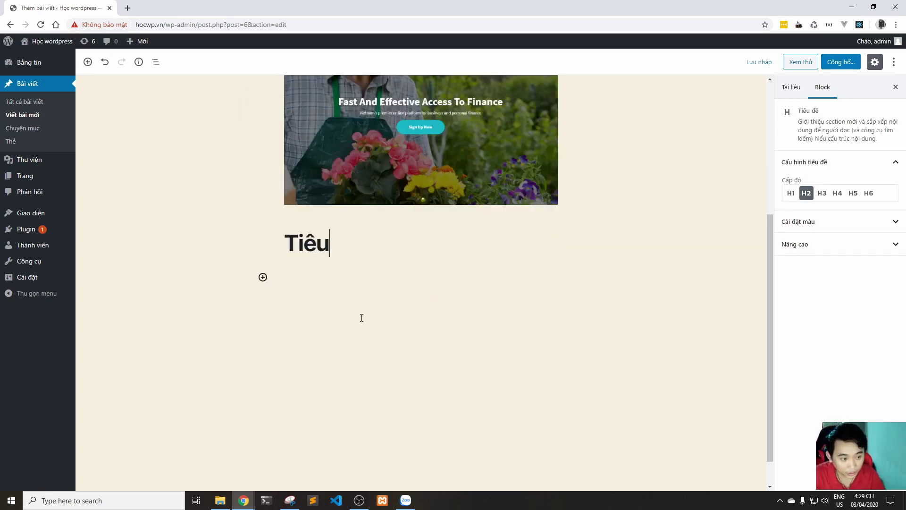
pyautogui.write(' đêf chinh')
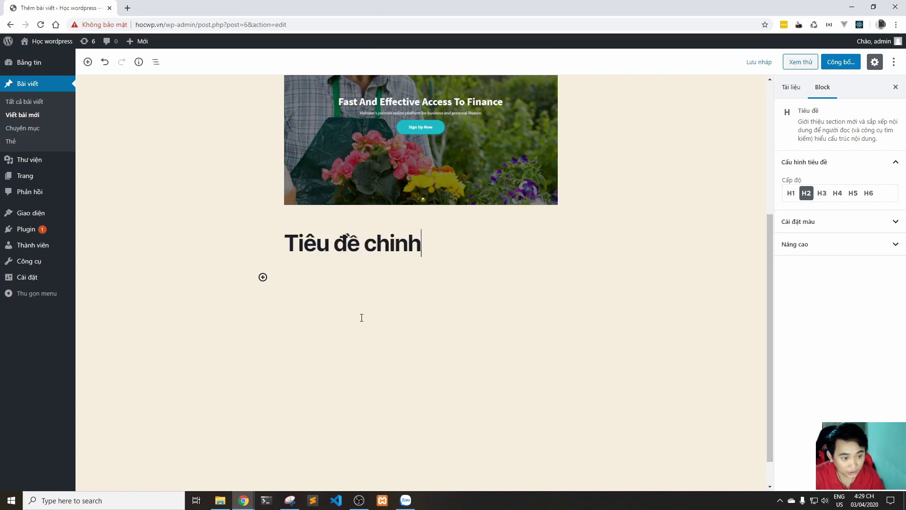
# Change the "Tiêu đề chính" heading to level H3
pyautogui.scroll(3, 444, 326)
pyautogui.moveTo(421, 385); pyautogui.dragTo(296, 375)
pyautogui.click(311, 355)
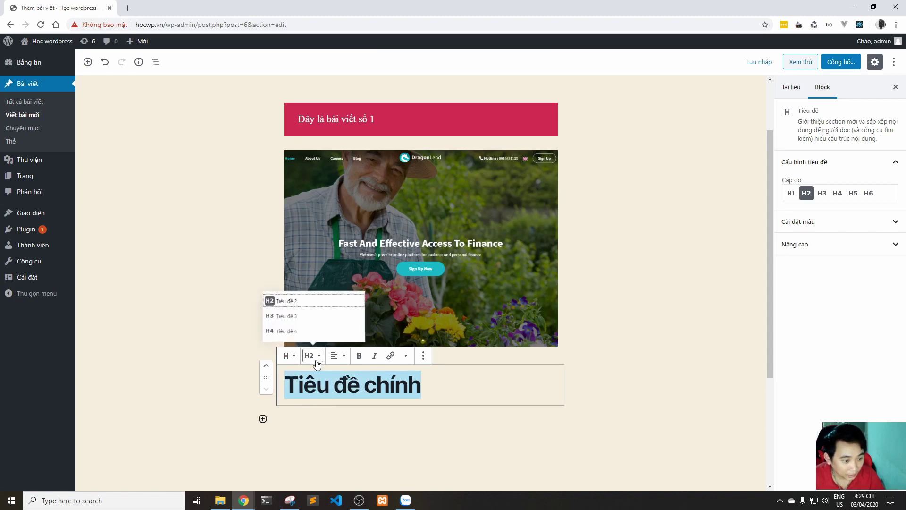
pyautogui.click(296, 313)
pyautogui.click(322, 383)
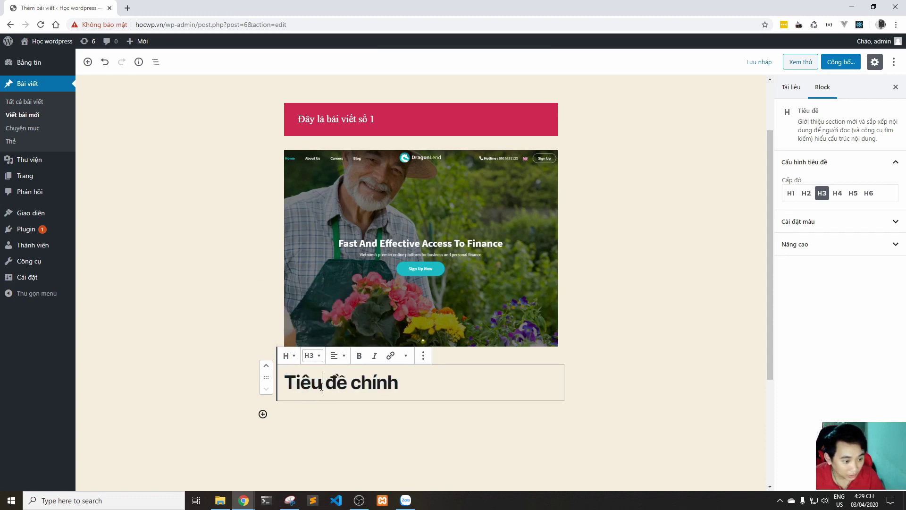
# Examine the block types and categories available for insertion below the heading, without adding one
pyautogui.click(313, 446)
pyautogui.click(263, 414)
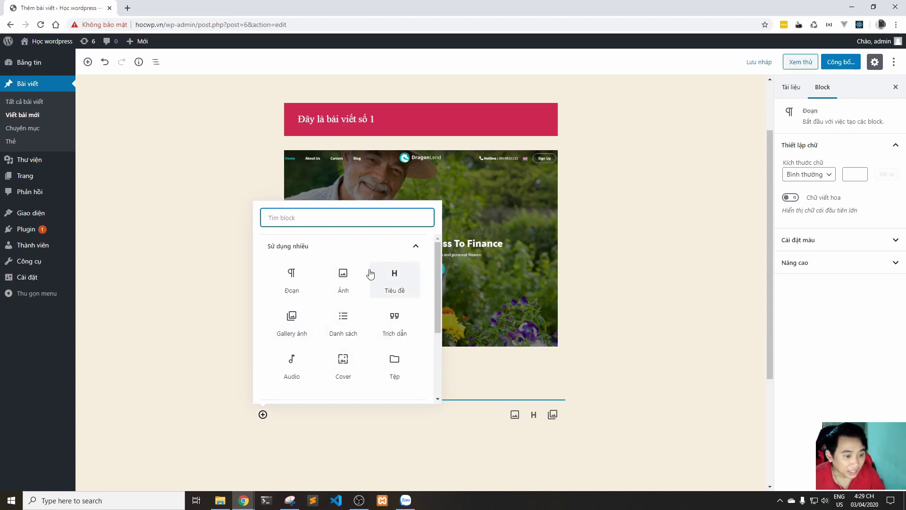
pyautogui.scroll(-3, 378, 293)
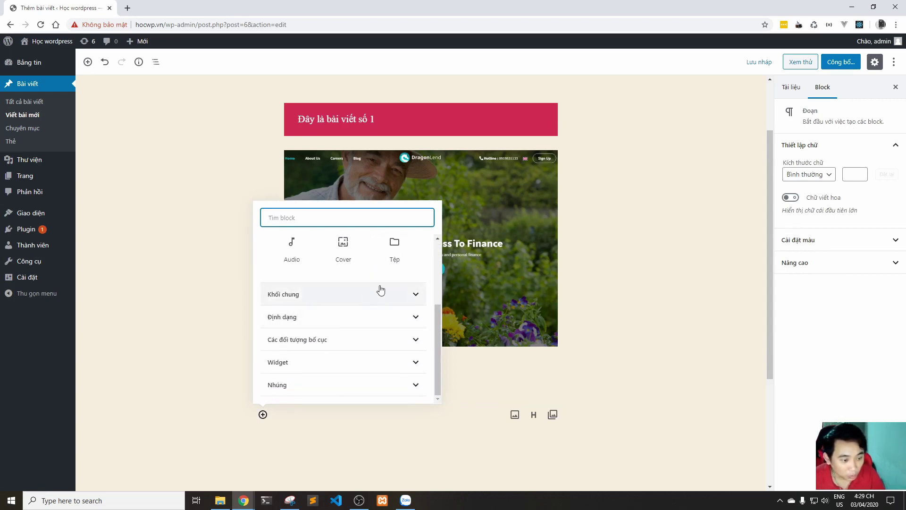
pyautogui.scroll(3, 383, 289)
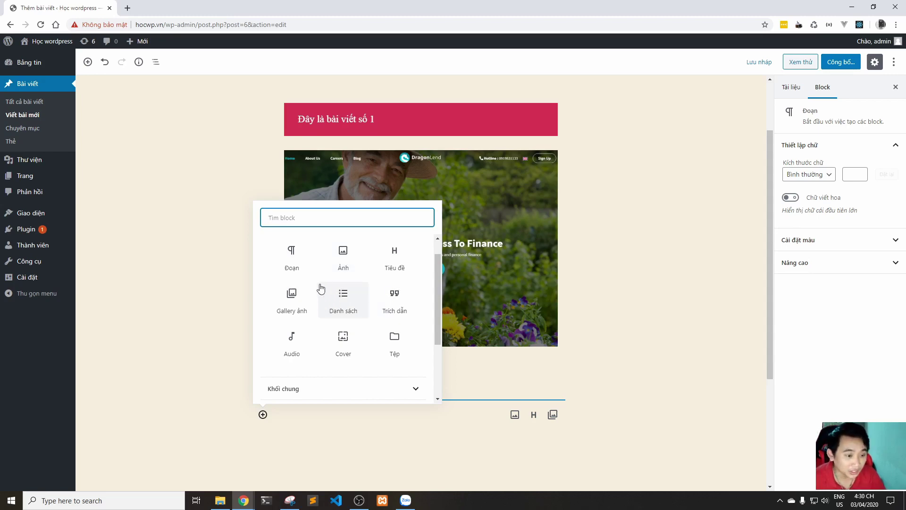
pyautogui.click(616, 316)
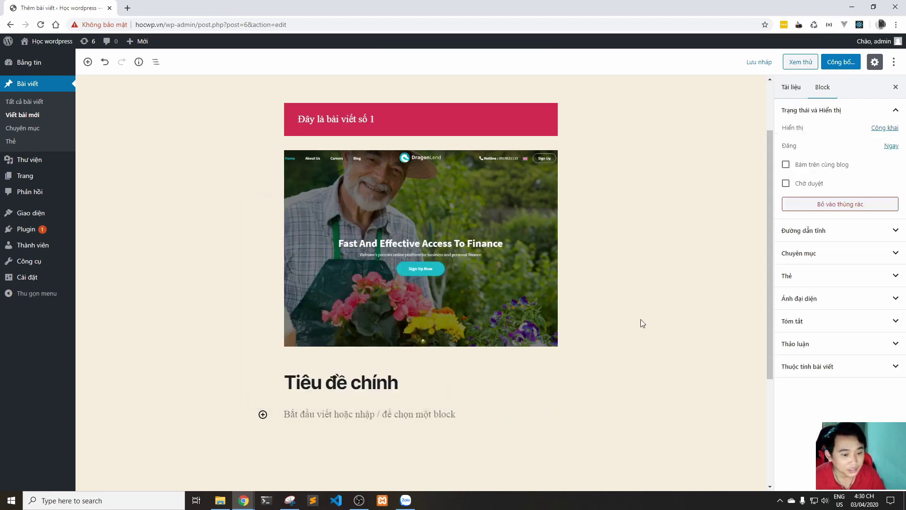
# Review the whole draft from the title and crimson paragraph down to the image and heading
pyautogui.click(331, 415)
pyautogui.scroll(-4, 359, 358)
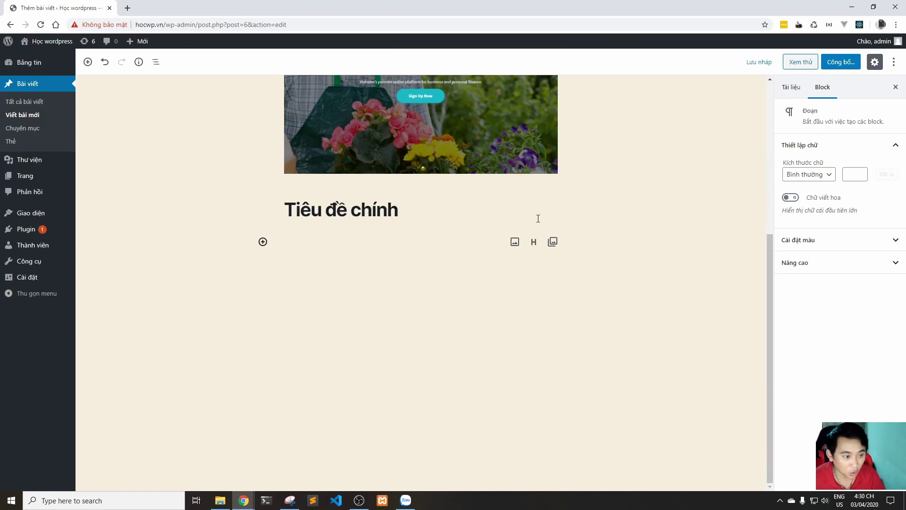
pyautogui.scroll(6, 442, 302)
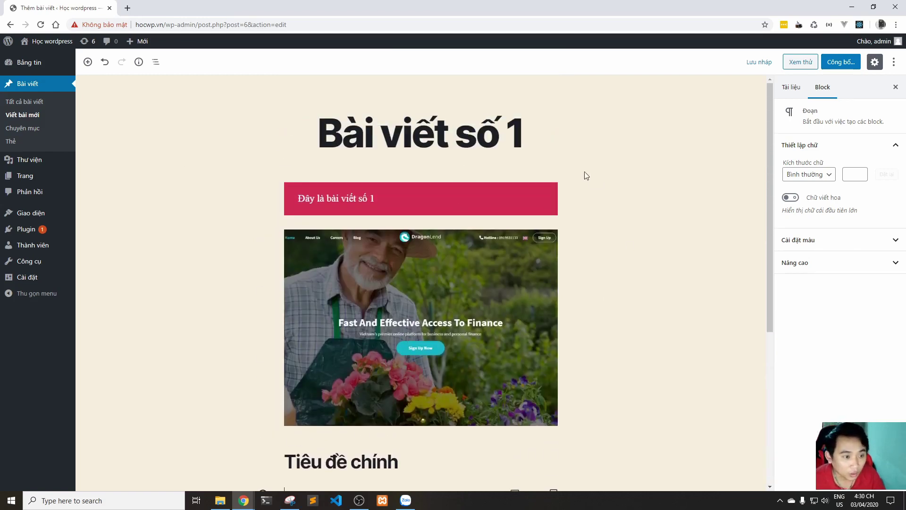
pyautogui.scroll(-6, 431, 162)
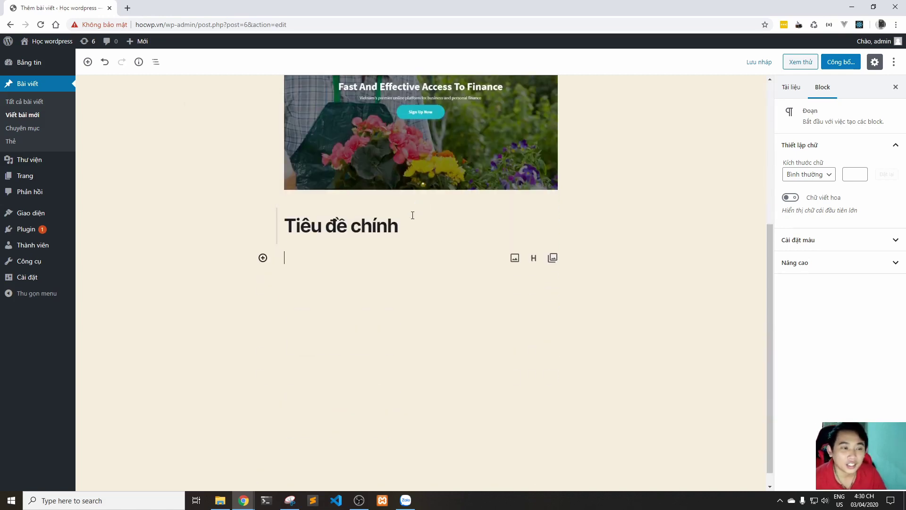
pyautogui.scroll(6, 349, 269)
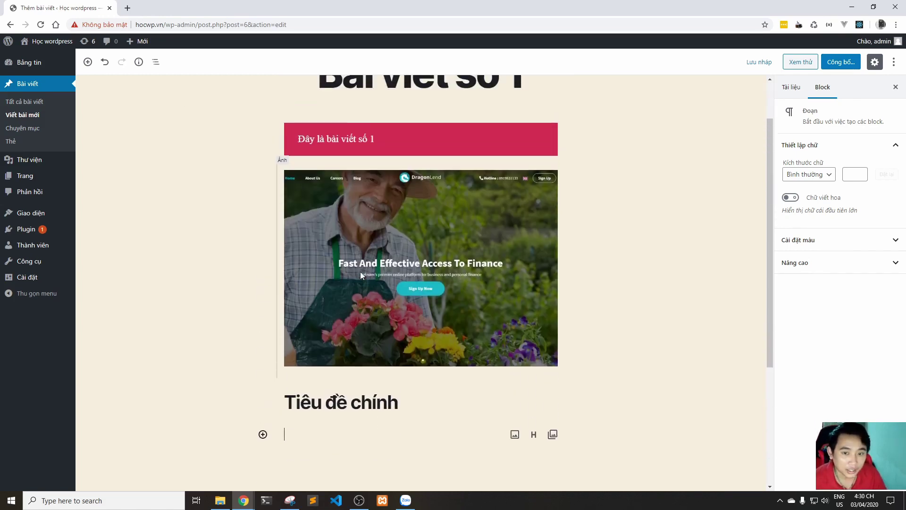
pyautogui.click(352, 144)
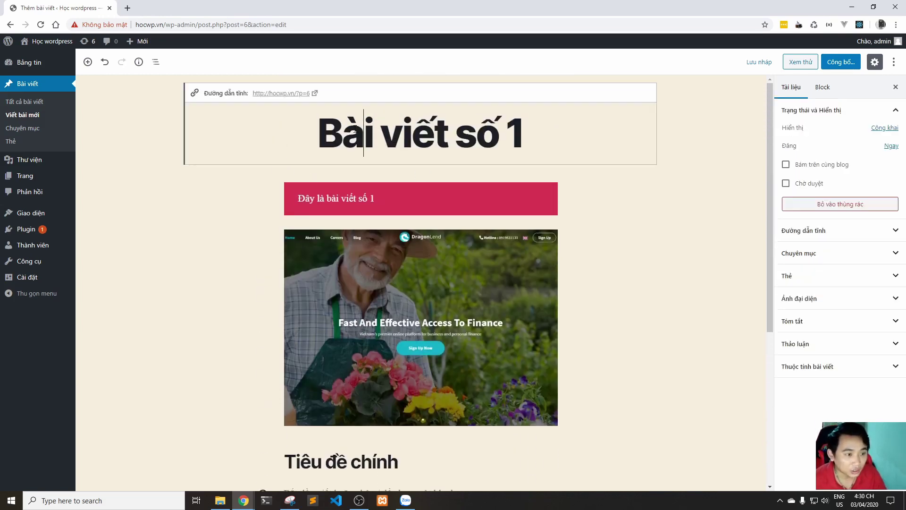
pyautogui.scroll(-4, 364, 283)
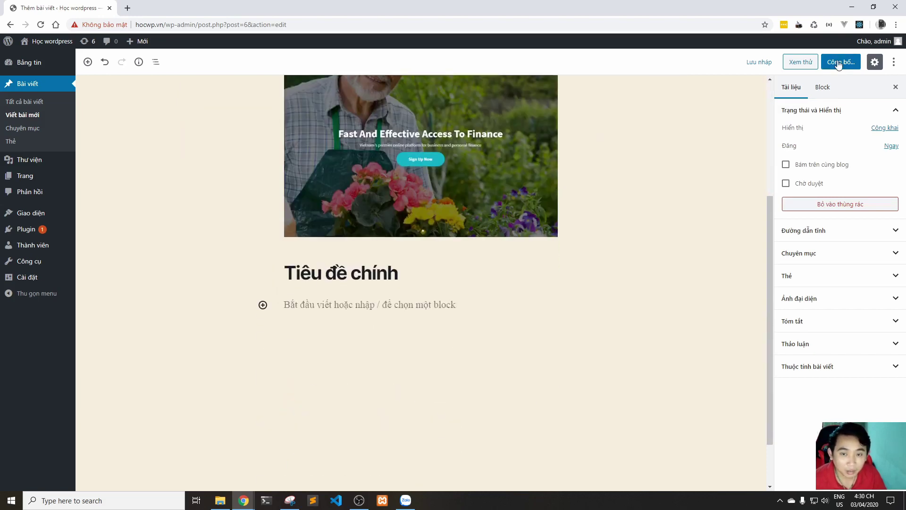
# Publish the post immediately with public visibility and copy its web address
pyautogui.click(839, 64)
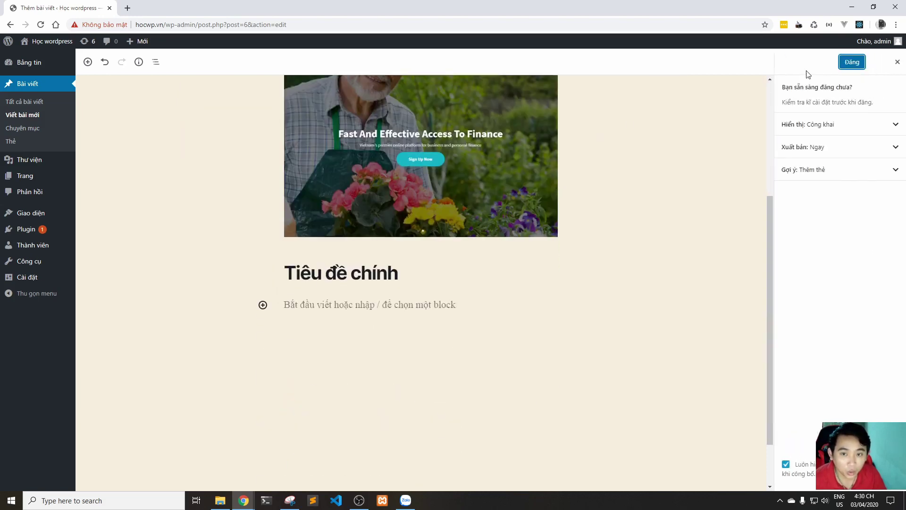
pyautogui.click(853, 65)
pyautogui.click(840, 137)
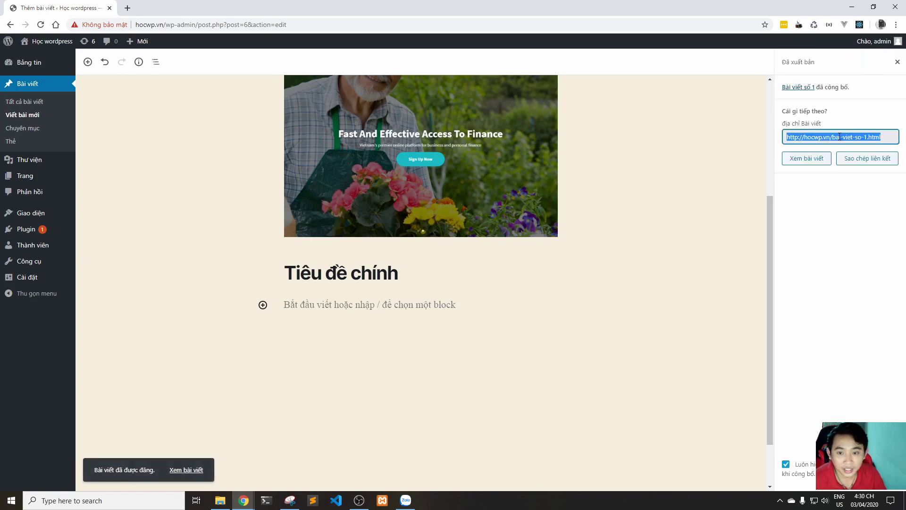
pyautogui.rightClick(820, 138)
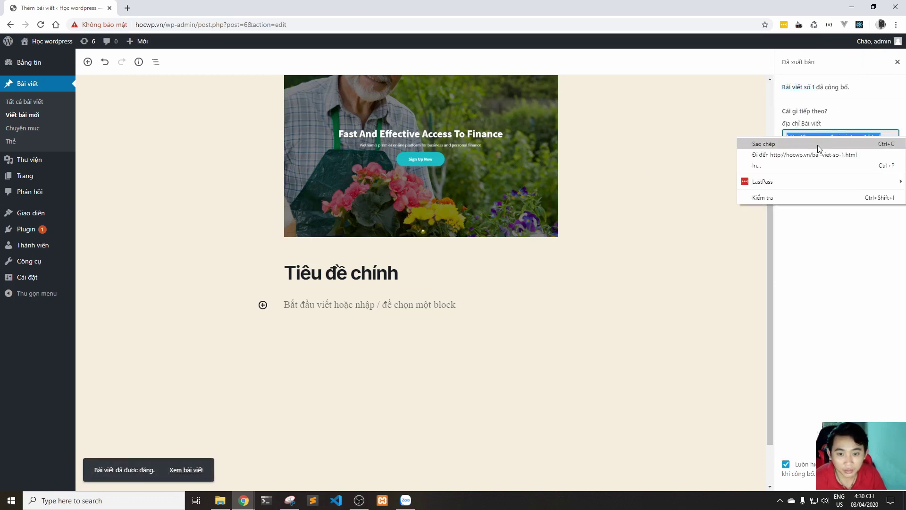
pyautogui.click(818, 146)
# View the published post and check its title, featured image, crimson paragraph, inserted image and heading
pyautogui.click(813, 159)
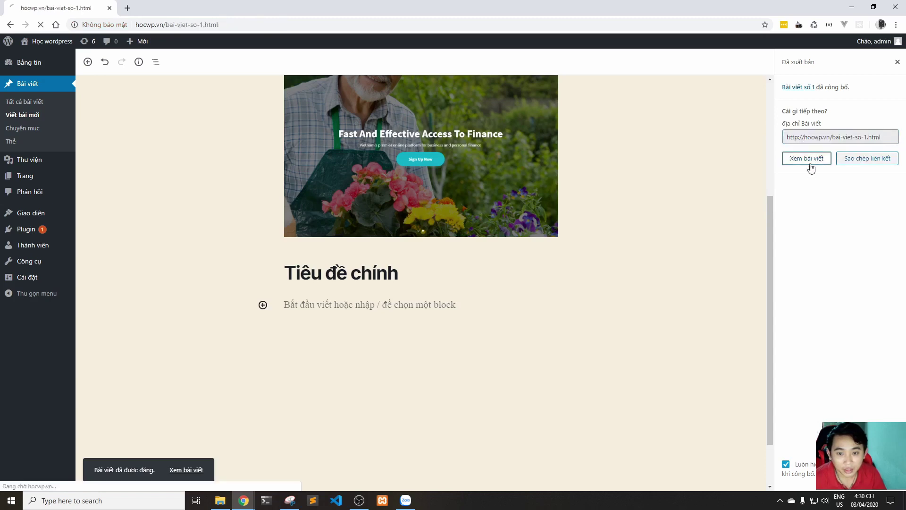
pyautogui.scroll(-15, 406, 235)
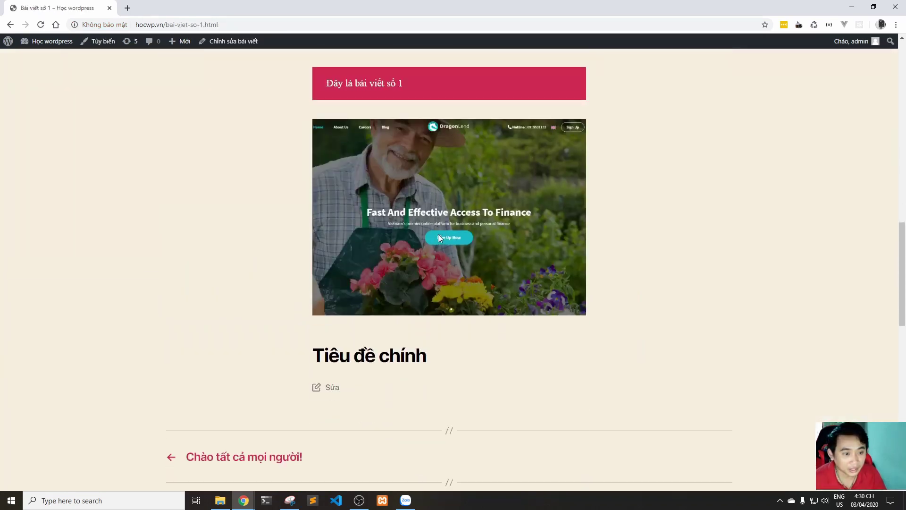
pyautogui.scroll(15, 490, 169)
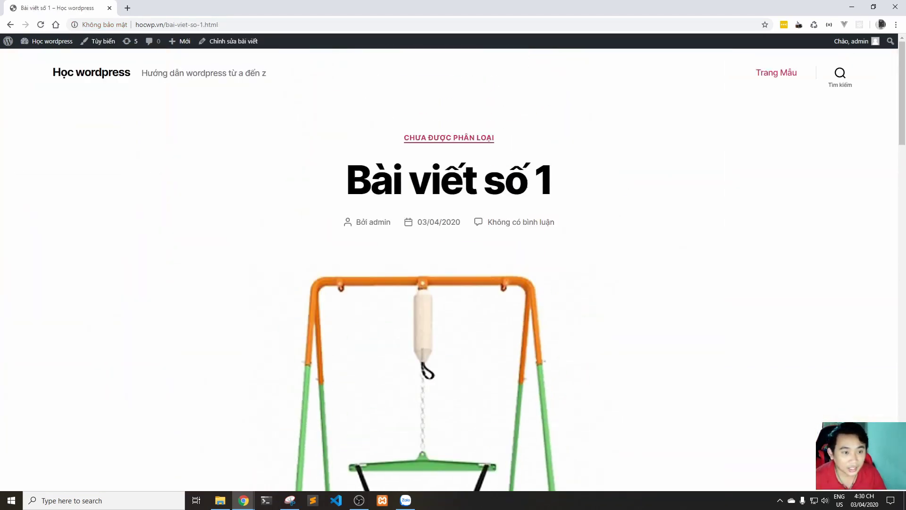
pyautogui.scroll(-15, 445, 273)
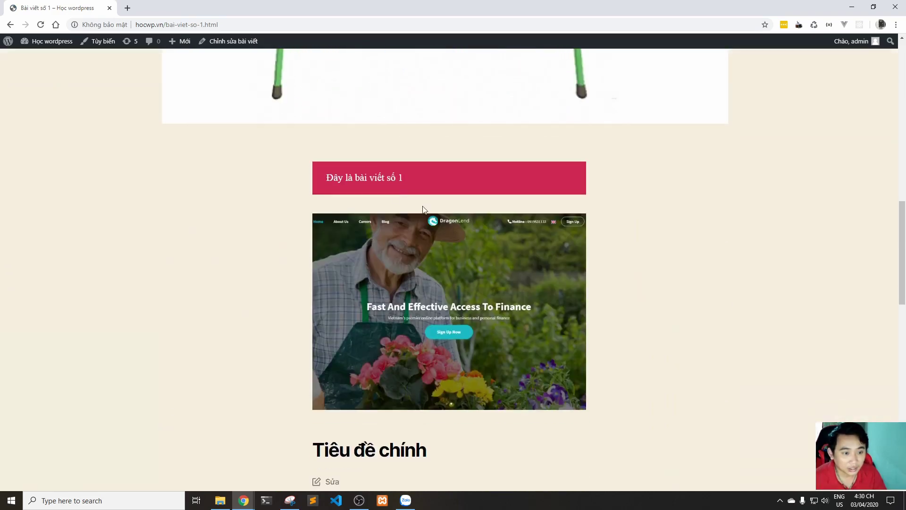
pyautogui.moveTo(385, 176); pyautogui.dragTo(449, 176)
pyautogui.click(396, 257)
pyautogui.scroll(-5, 434, 313)
pyautogui.moveTo(313, 211); pyautogui.dragTo(405, 215)
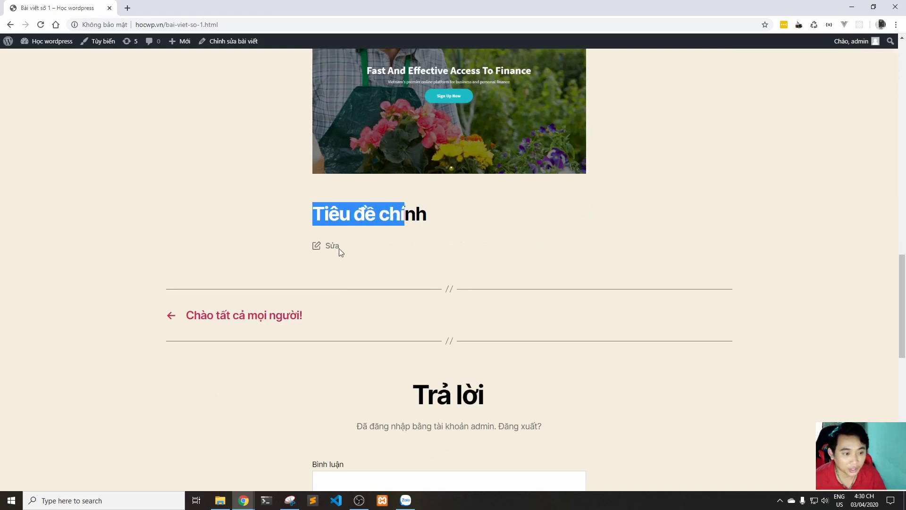
pyautogui.scroll(12, 486, 223)
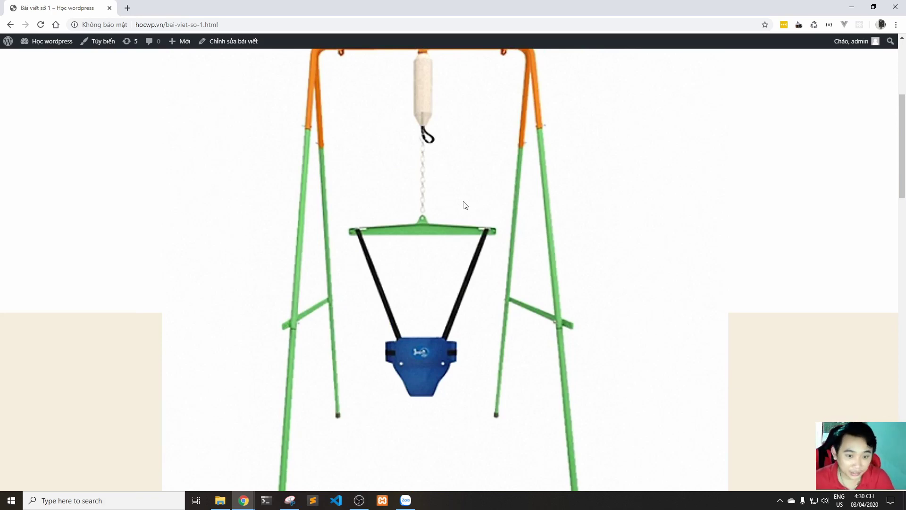
pyautogui.scroll(-10, 465, 205)
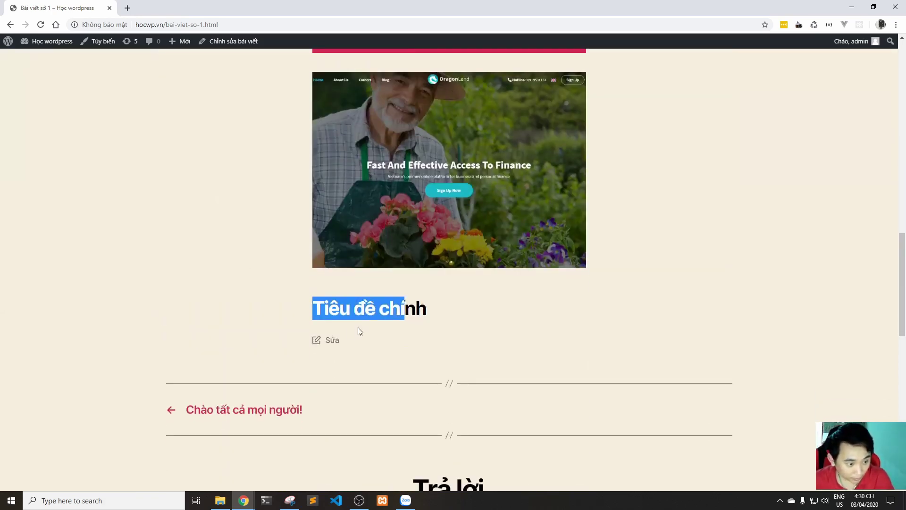
# Reopen the published post for editing and examine its category (Chuyên mục) assignment
pyautogui.click(331, 342)
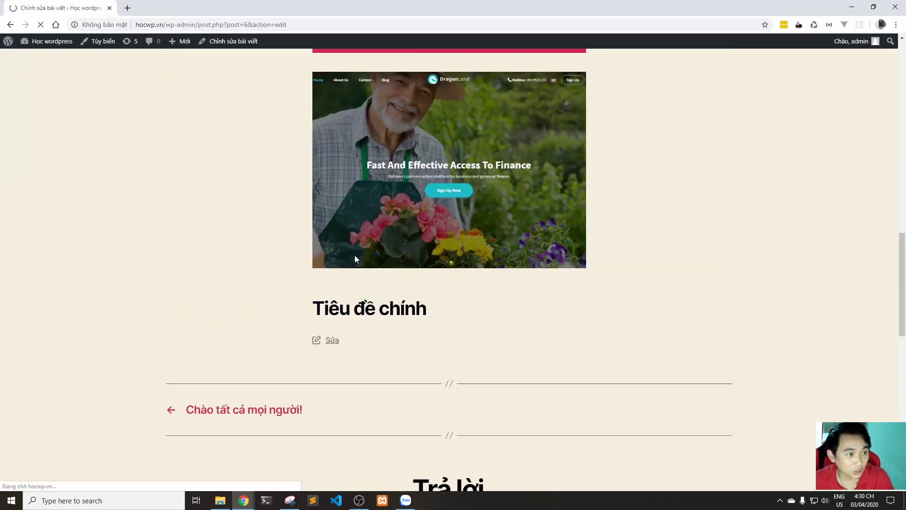
pyautogui.scroll(-5, 425, 251)
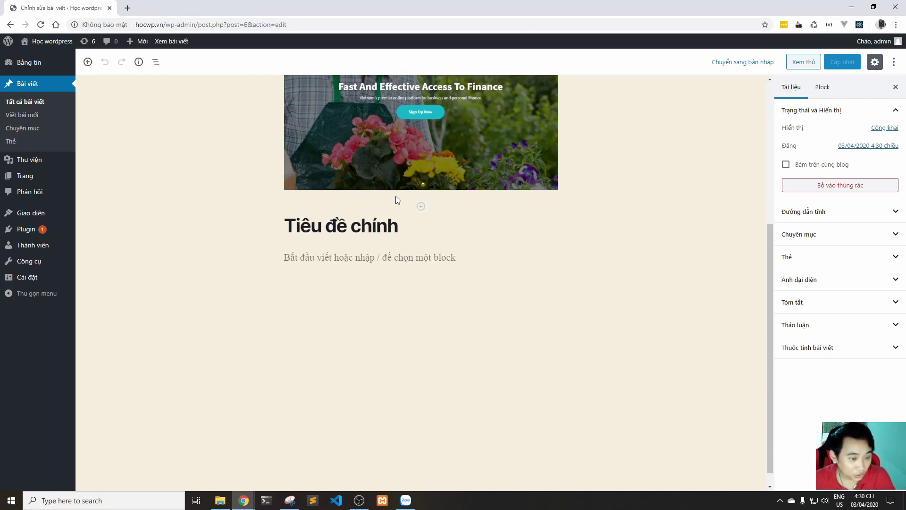
pyautogui.scroll(4, 398, 200)
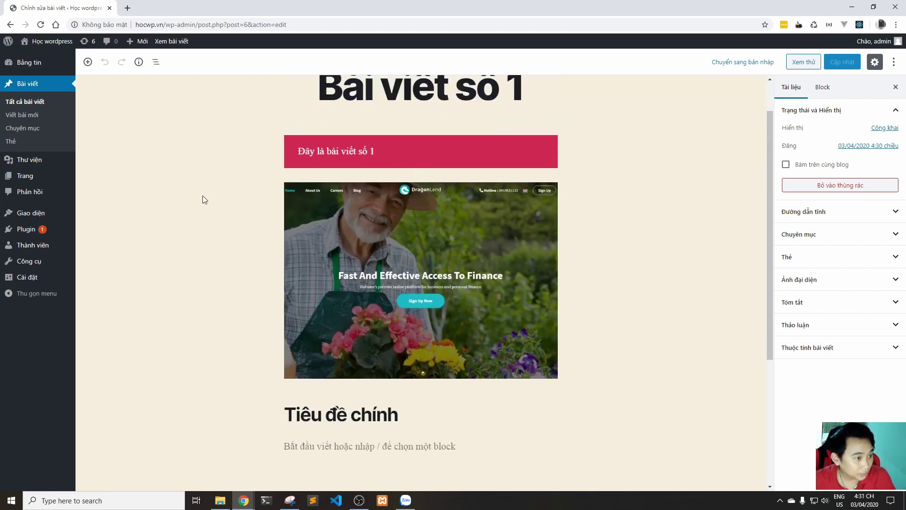
pyautogui.click(848, 235)
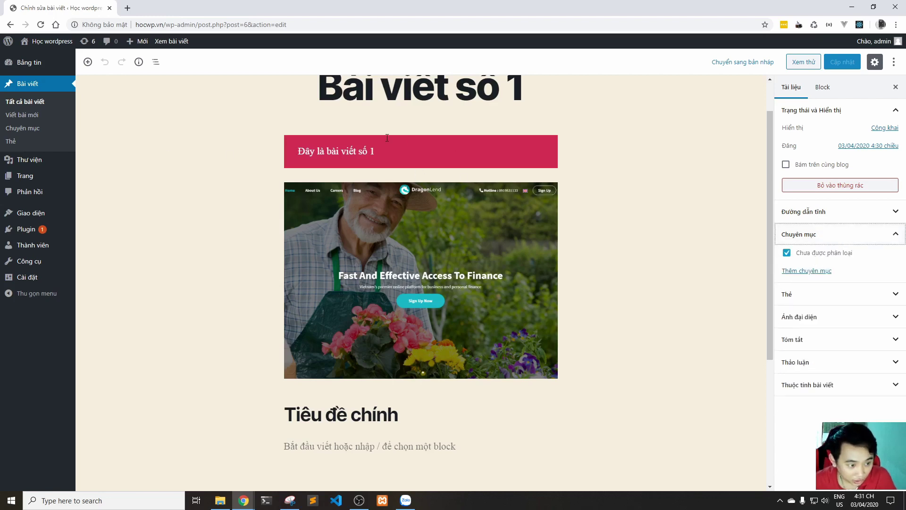
pyautogui.scroll(1, 402, 151)
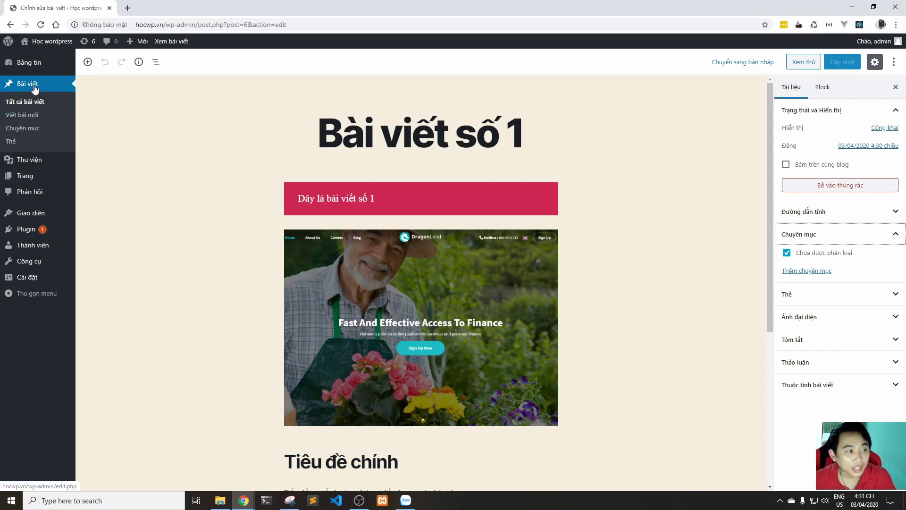
# Go to the post categories list and open the "Chưa được phân loại" category for editing
pyautogui.click(25, 132)
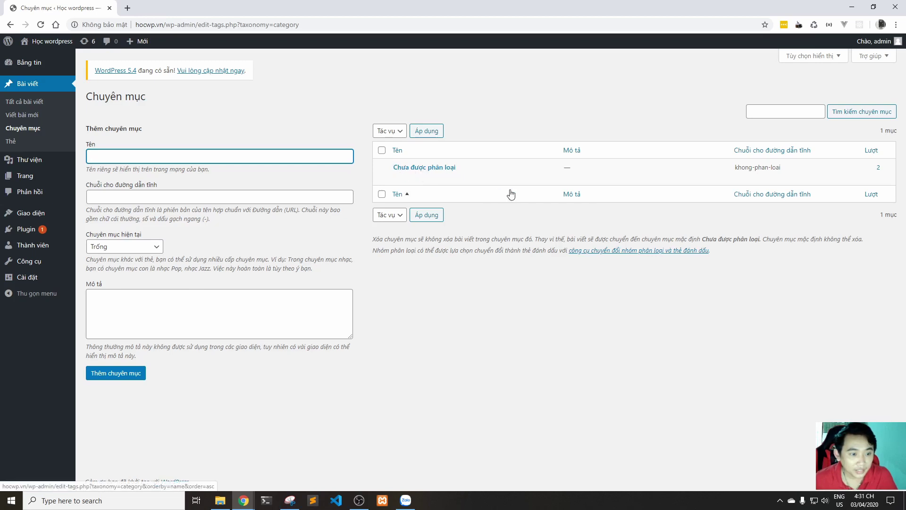
pyautogui.moveTo(491, 177); pyautogui.dragTo(414, 178)
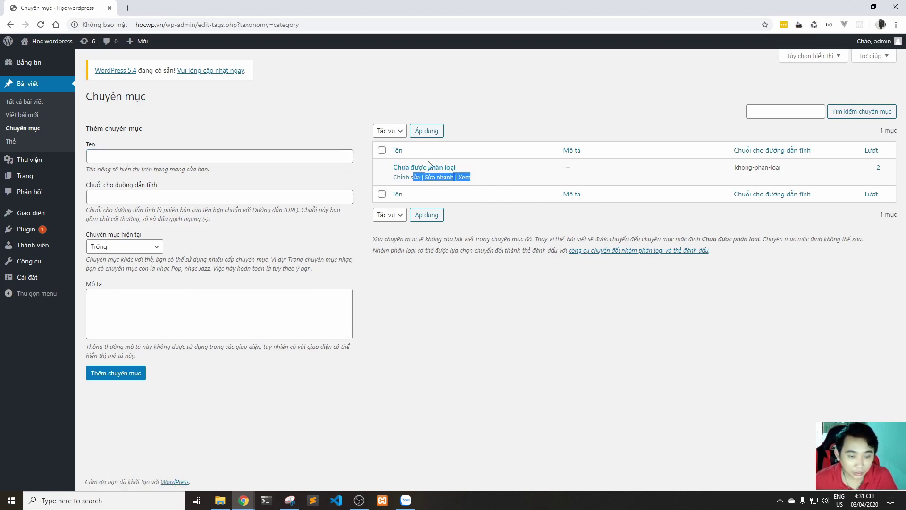
pyautogui.click(402, 178)
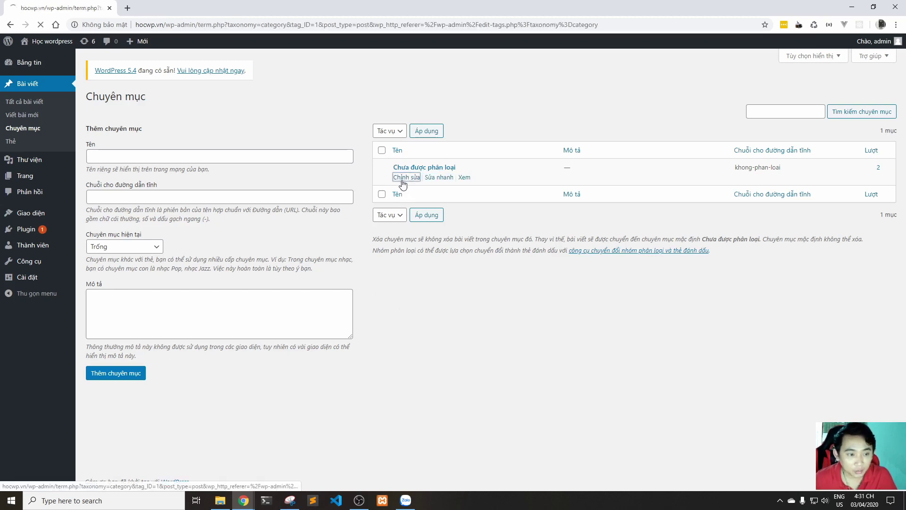
# Rename the category "Tin tức", clear its slug so it regenerates, save the change and return to the category list
pyautogui.moveTo(257, 122); pyautogui.dragTo(122, 123)
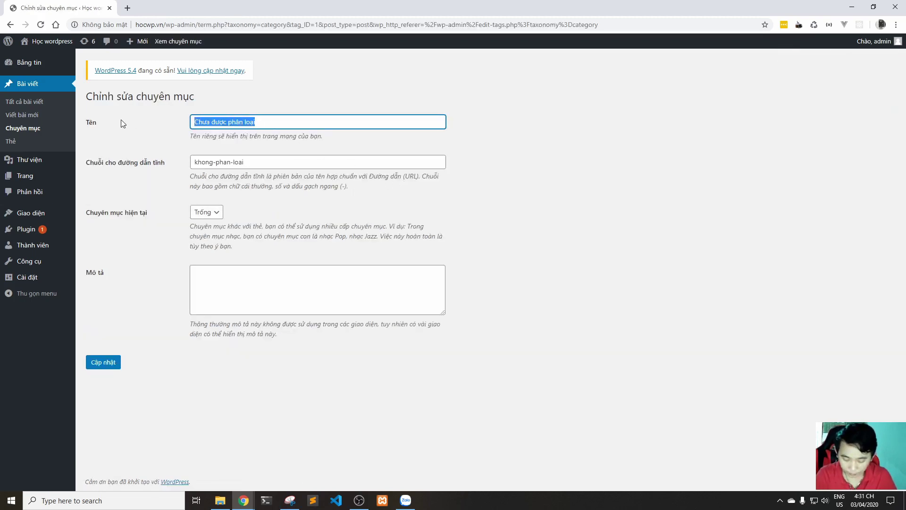
pyautogui.write('Tin tức')
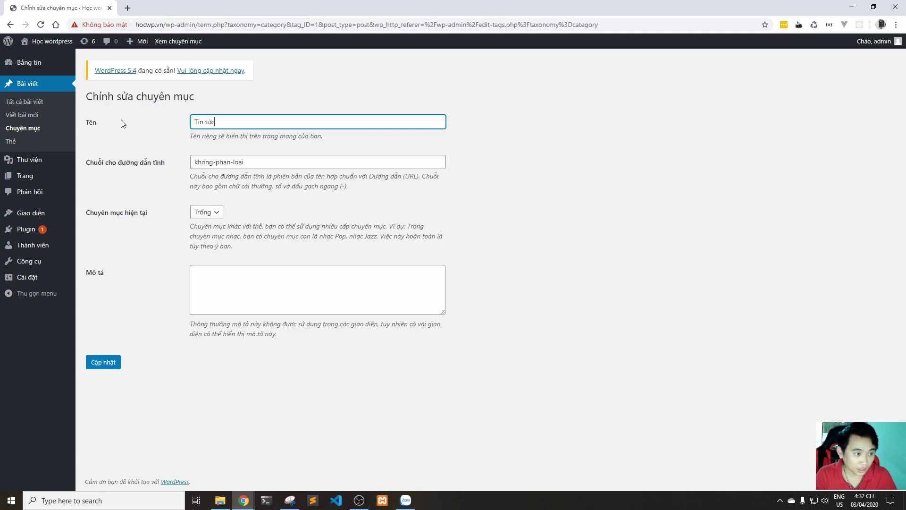
pyautogui.press('Tab')
pyautogui.press('BackSpace')
pyautogui.press('Return')
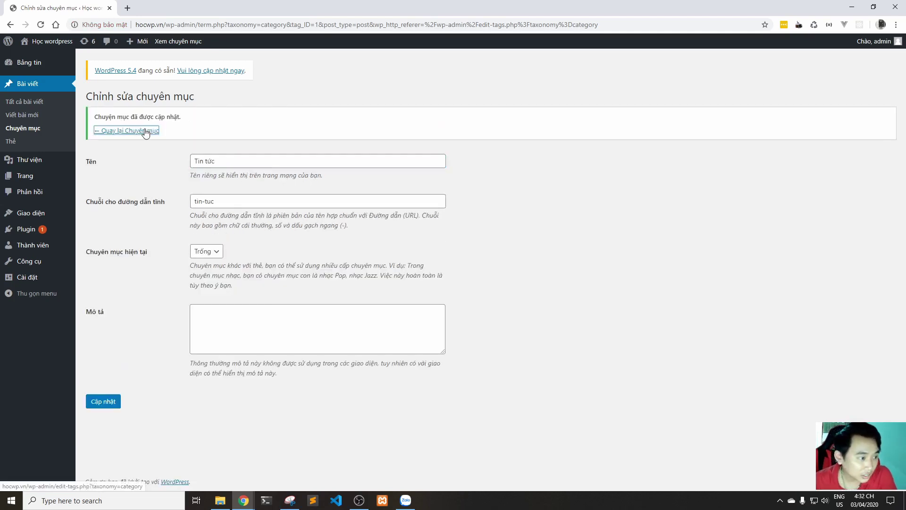
pyautogui.click(146, 130)
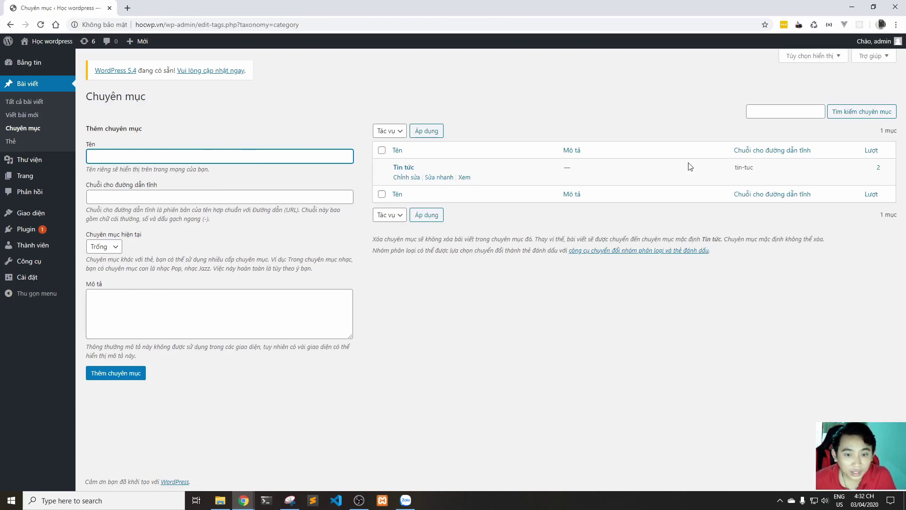
pyautogui.doubleClick(742, 168)
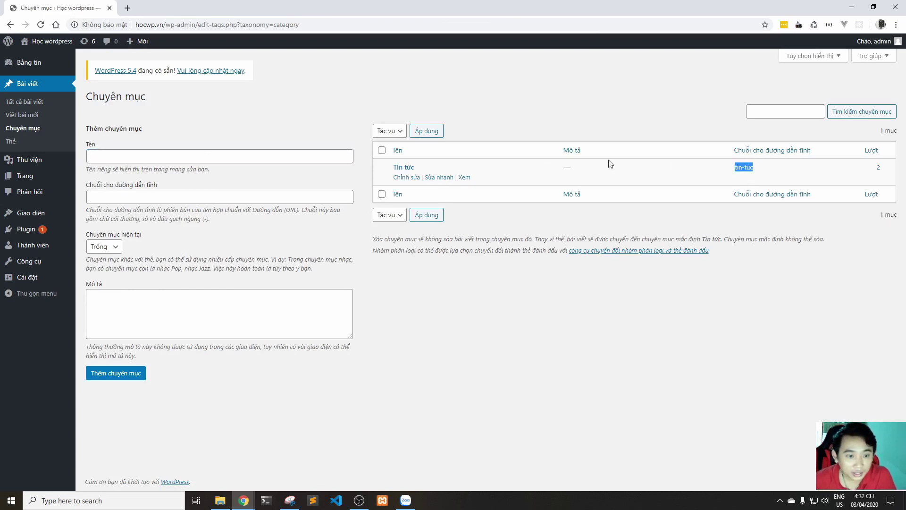
# Add a top-level category named "Du lịch" with its slug left empty
pyautogui.click(223, 152)
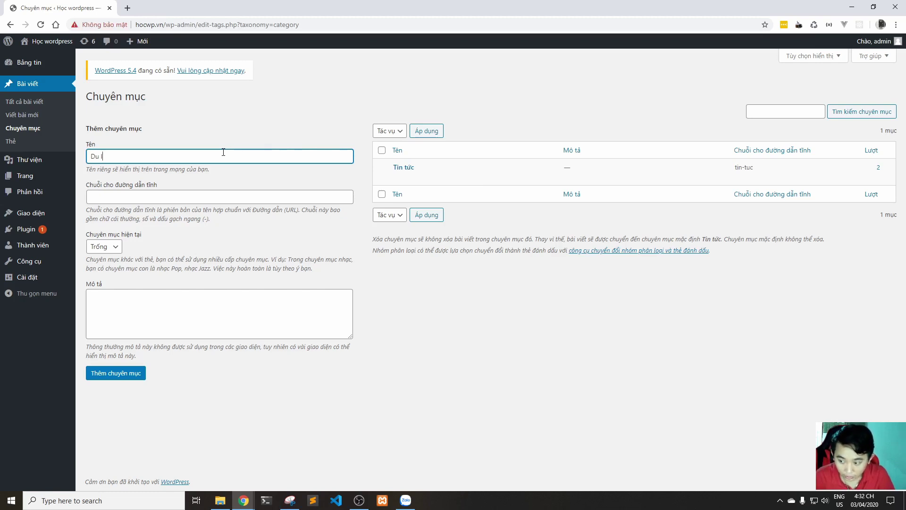
pyautogui.press('Tab')
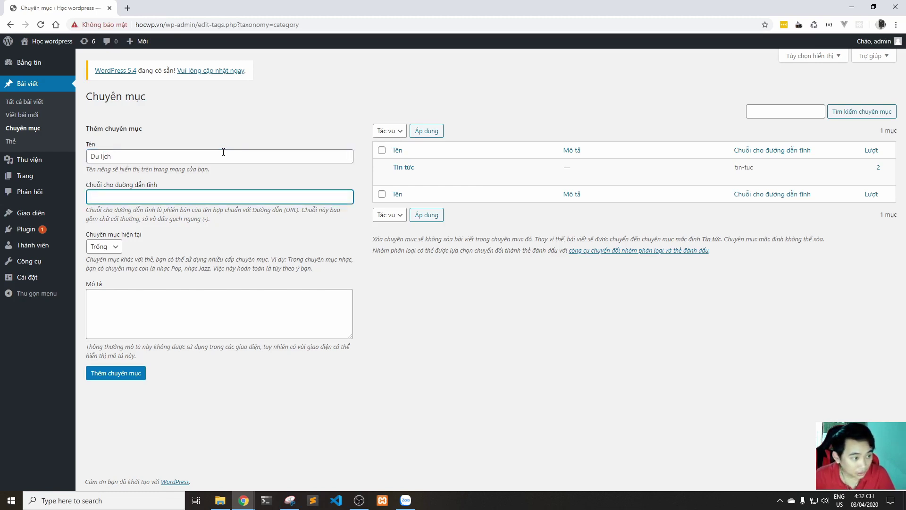
pyautogui.press('Return')
pyautogui.moveTo(518, 162)
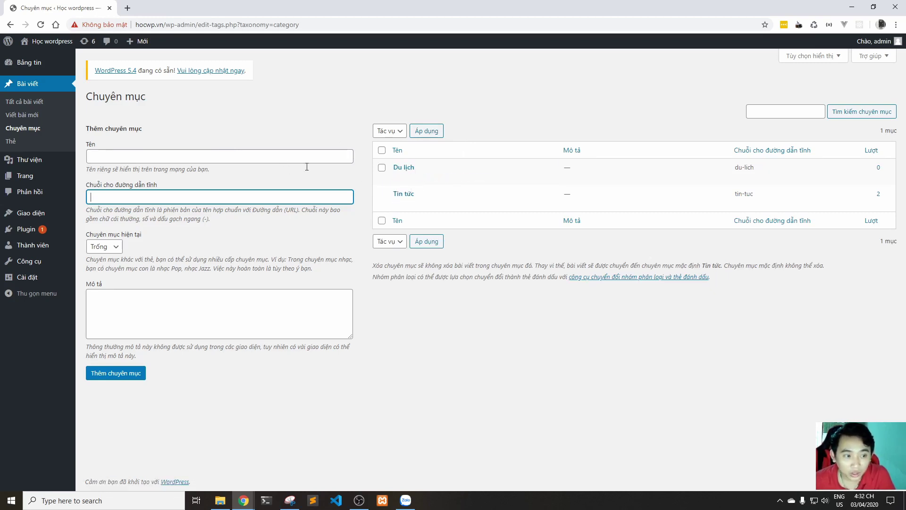
# Add the category "Du lịch trong nước" as a child of "Du lịch"
pyautogui.click(249, 157)
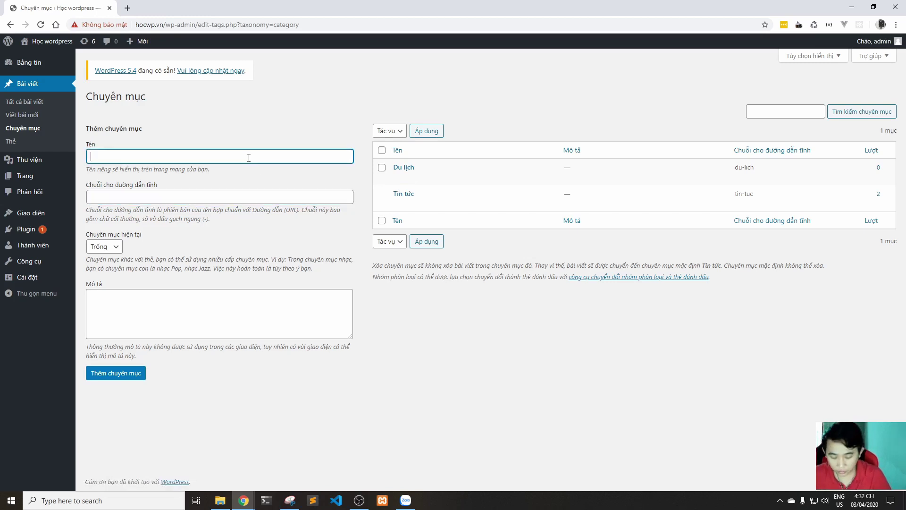
pyautogui.write('Du lịch trong nước')
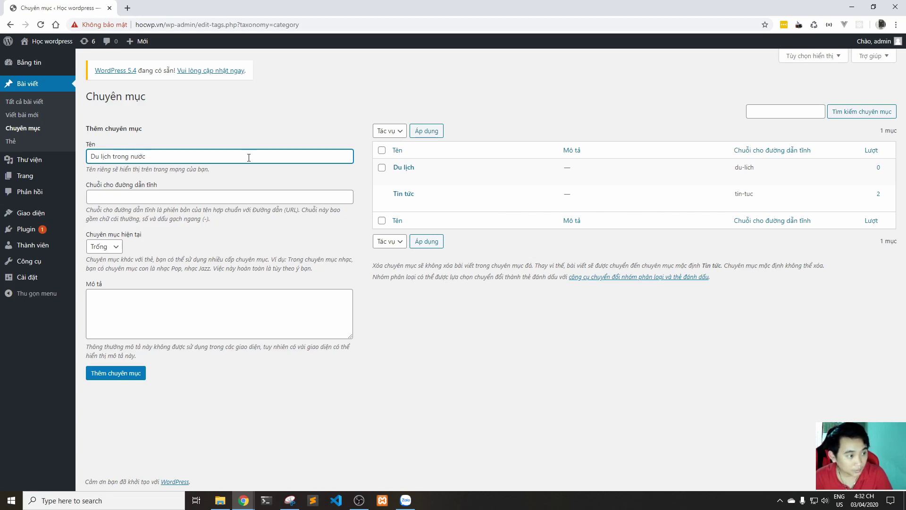
pyautogui.click(112, 247)
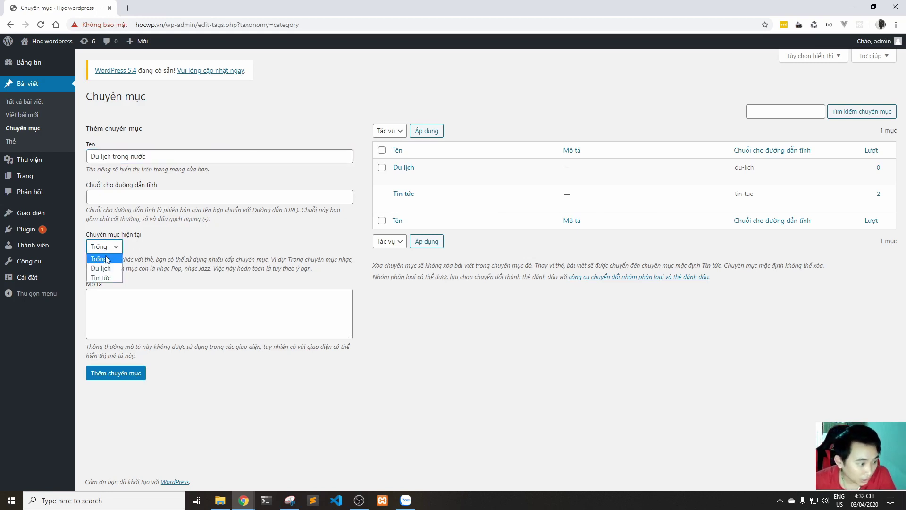
pyautogui.click(102, 268)
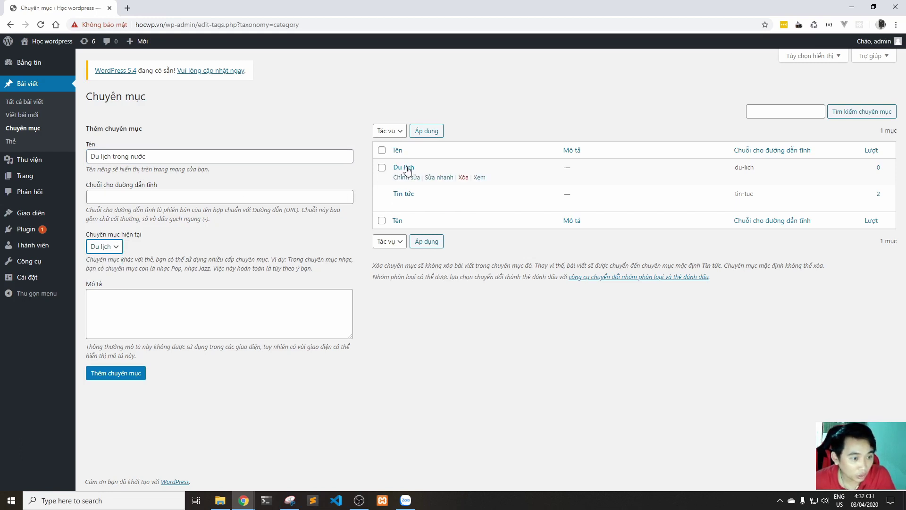
pyautogui.click(124, 374)
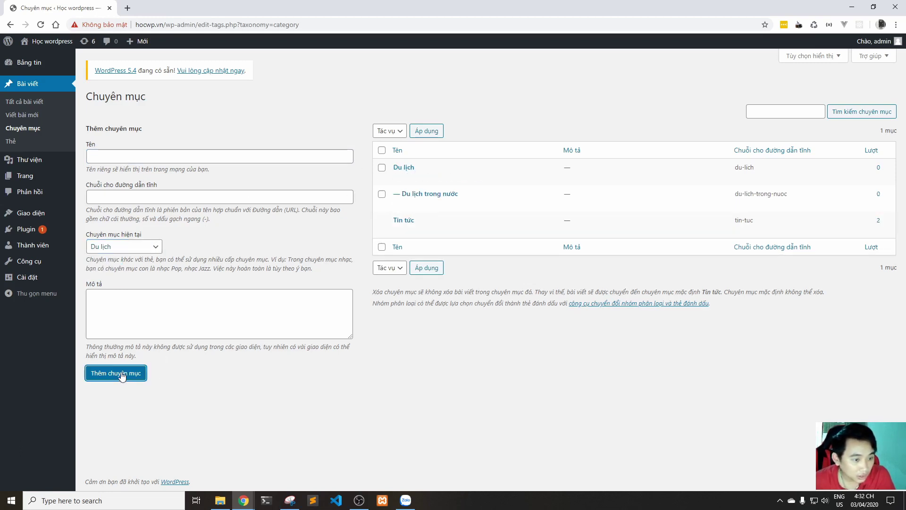
# Add the category "Du lịch nước ngoài" under the parent "Du lịch" and check the parent category options
pyautogui.click(104, 156)
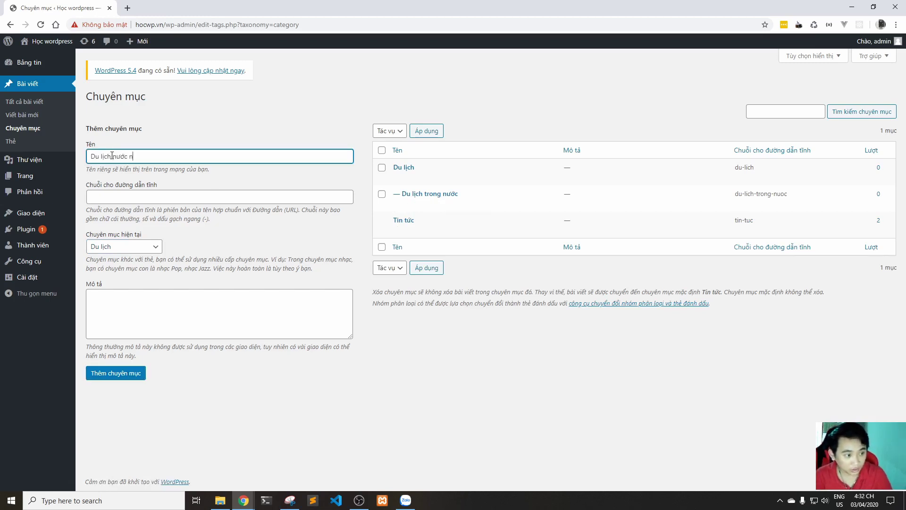
pyautogui.click(122, 376)
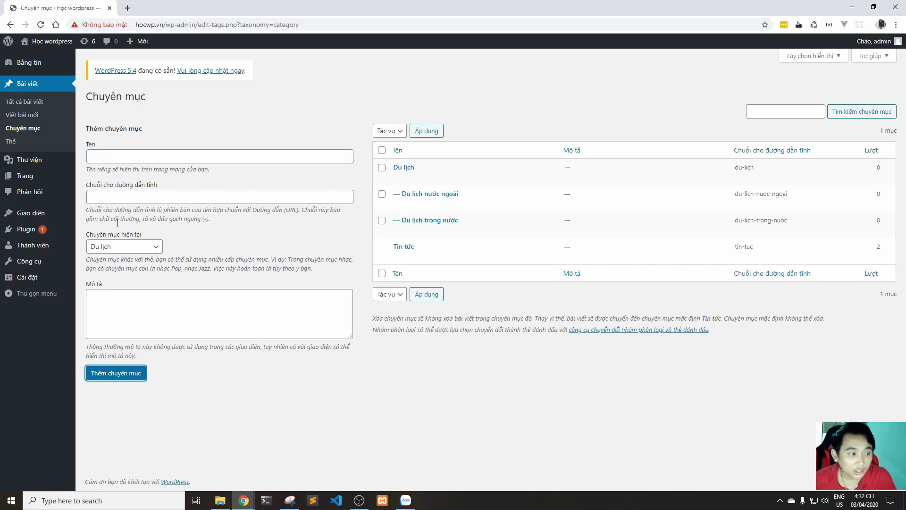
pyautogui.click(97, 246)
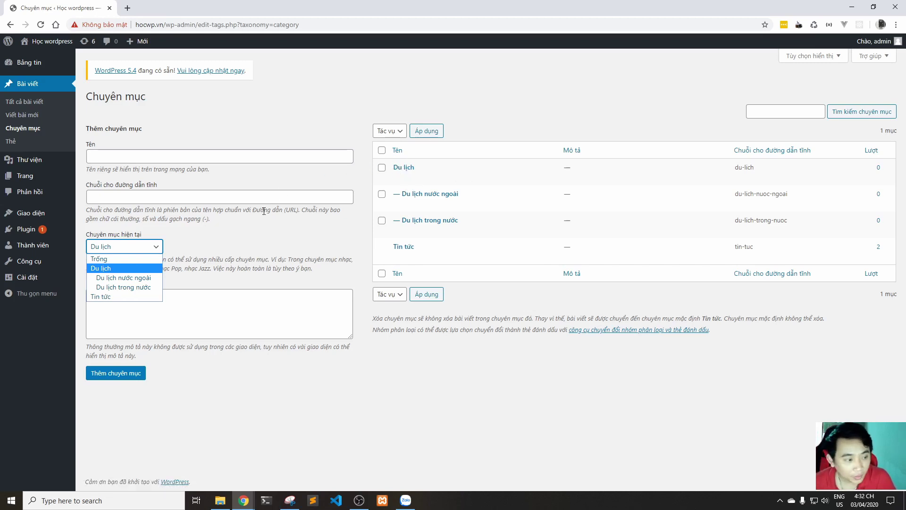
pyautogui.click(263, 251)
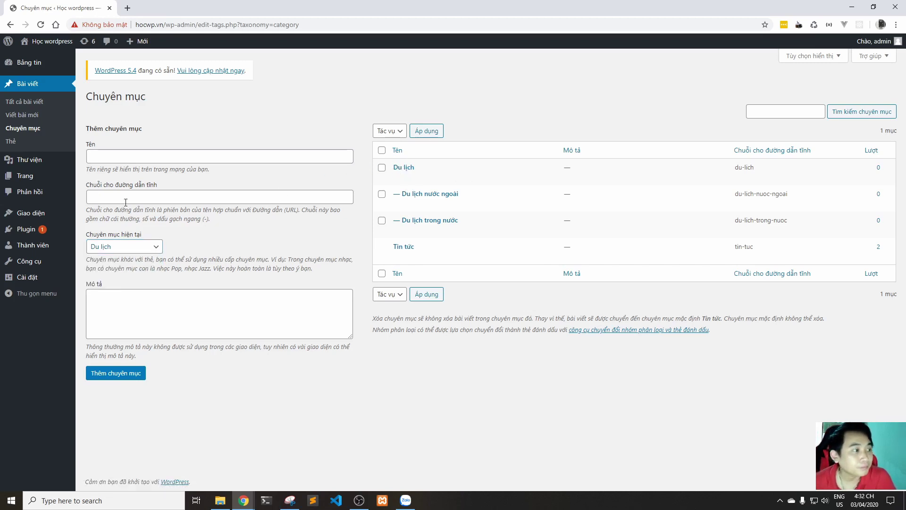
# Open "Bài viết số 1" for editing from the list of all posts and show its category (Chuyên mục) options
pyautogui.click(30, 106)
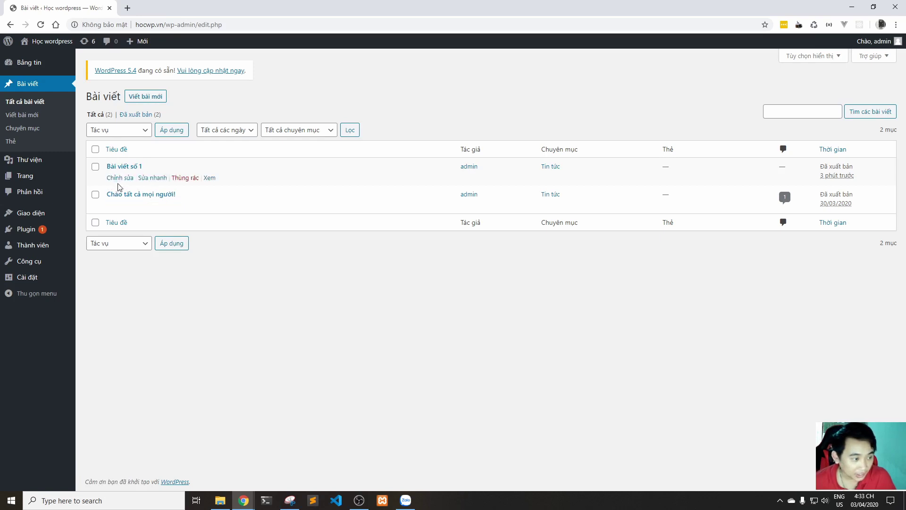
pyautogui.click(118, 180)
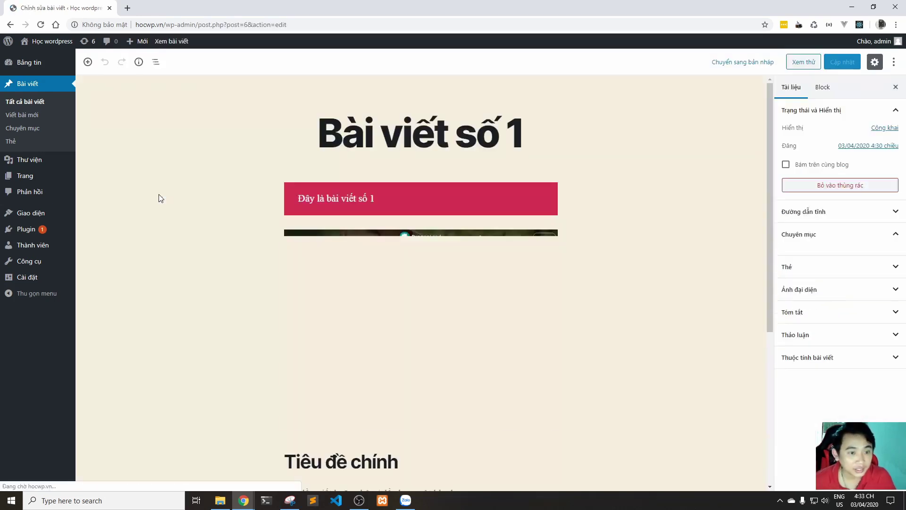
pyautogui.scroll(-5, 478, 264)
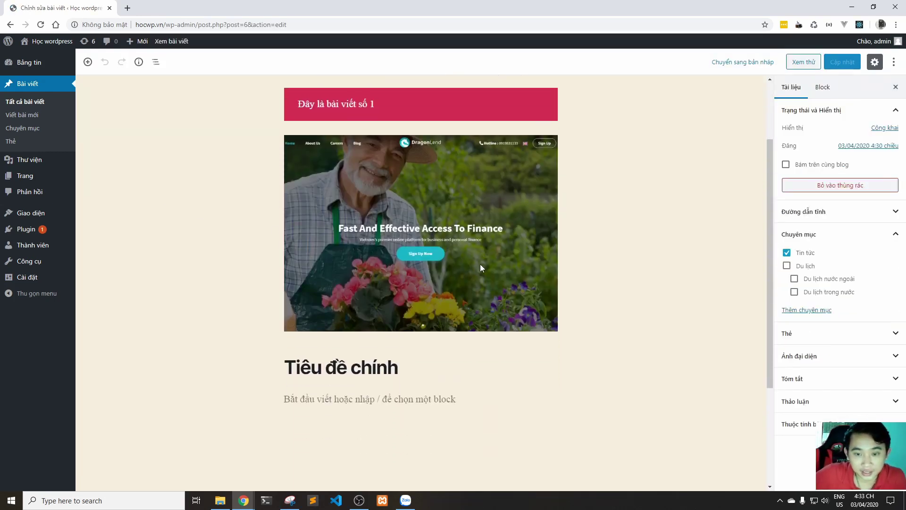
pyautogui.click(440, 256)
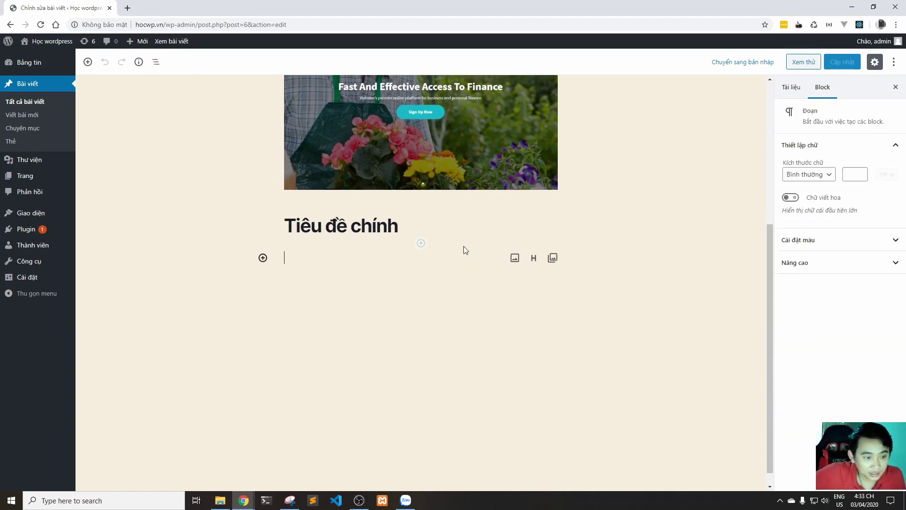
pyautogui.scroll(5, 488, 233)
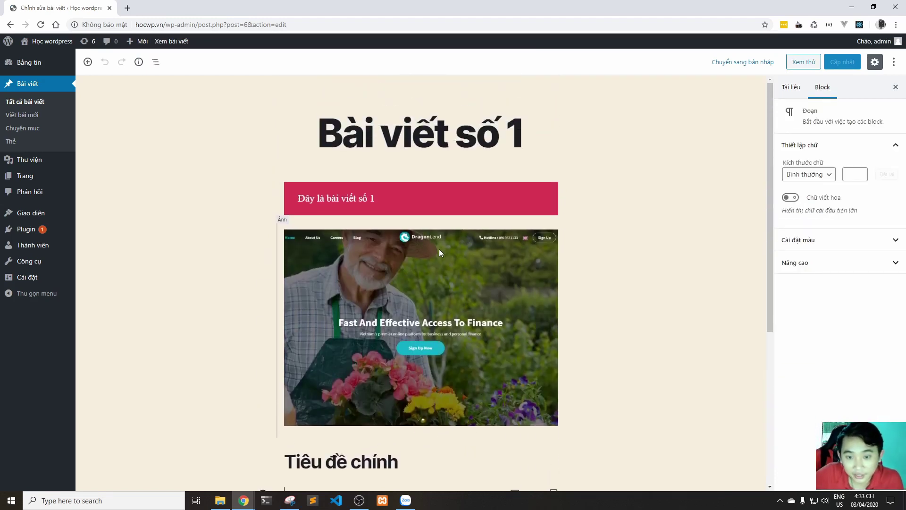
pyautogui.click(798, 88)
pyautogui.click(831, 231)
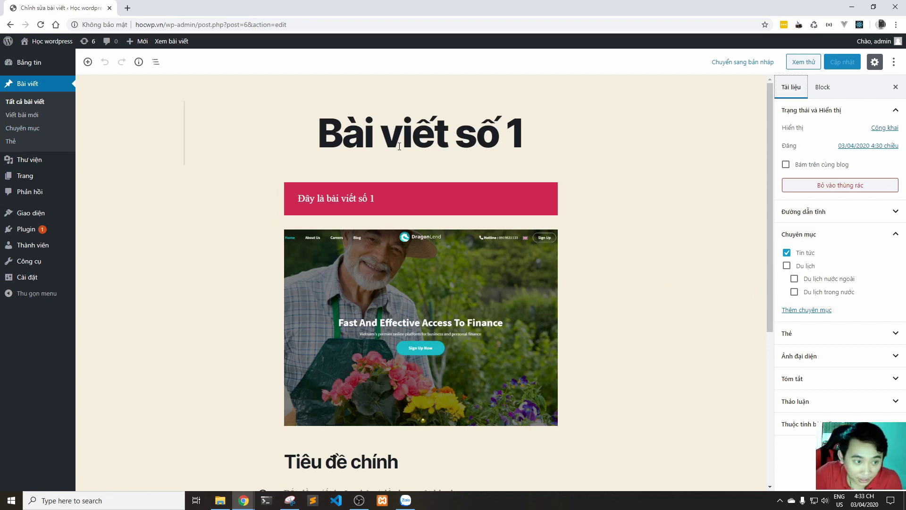
# Assign the post only to "Du lịch trong nước", with "Tin tức" and "Du lịch" unselected, and update the post
pyautogui.click(808, 265)
pyautogui.click(802, 254)
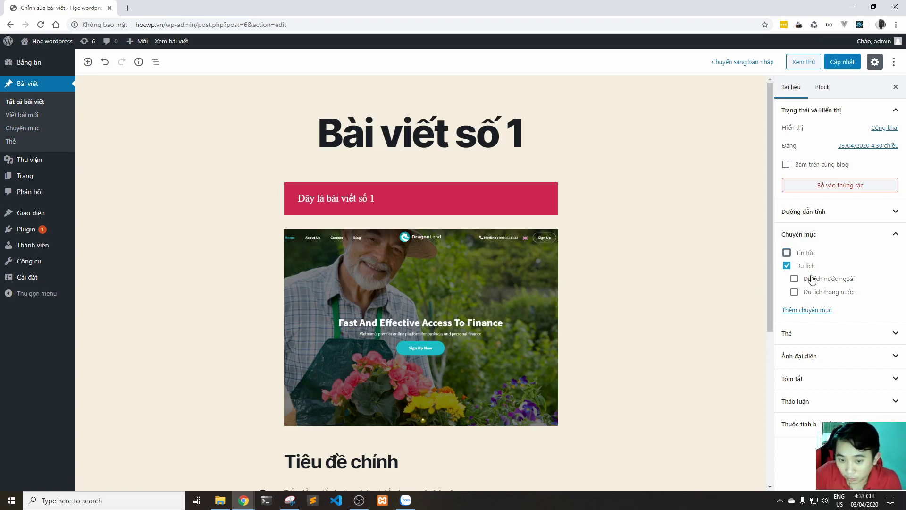
pyautogui.click(804, 267)
pyautogui.click(817, 293)
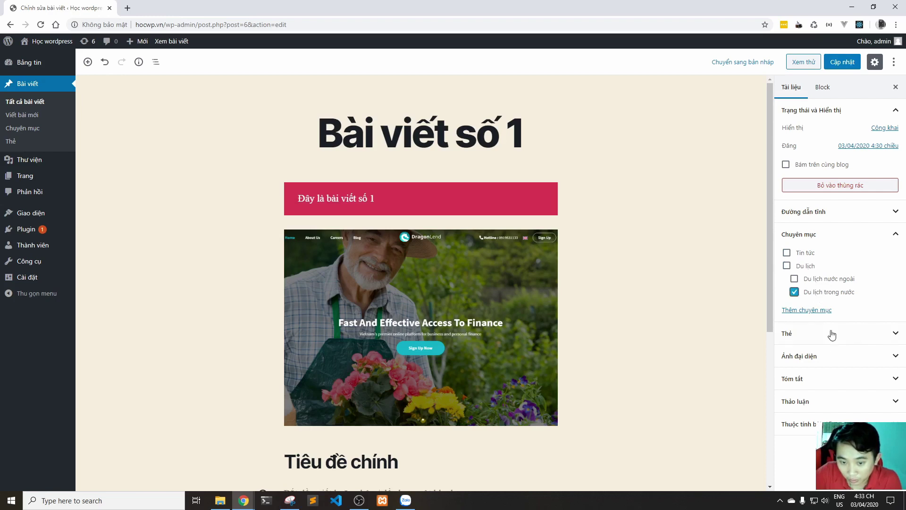
pyautogui.click(847, 64)
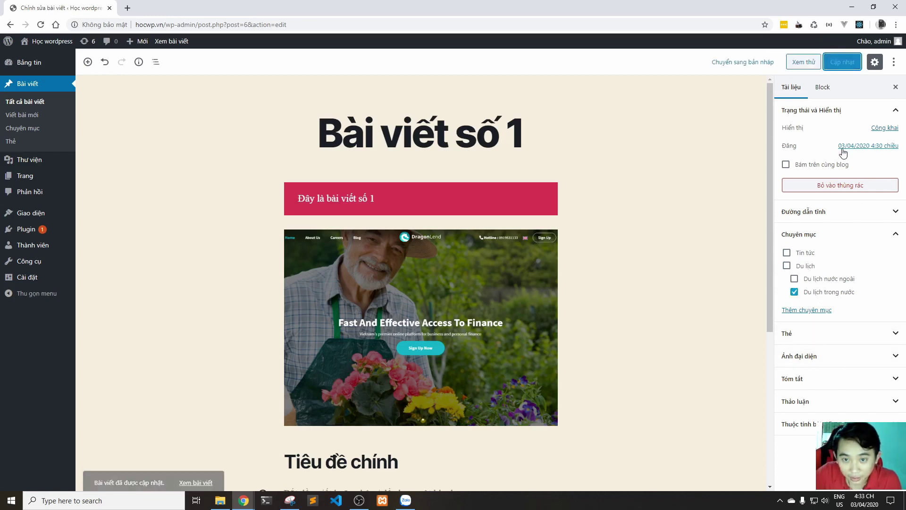
# Check the category of "Bài viết số 1" in the posts list and the post counts in the category list
pyautogui.click(35, 108)
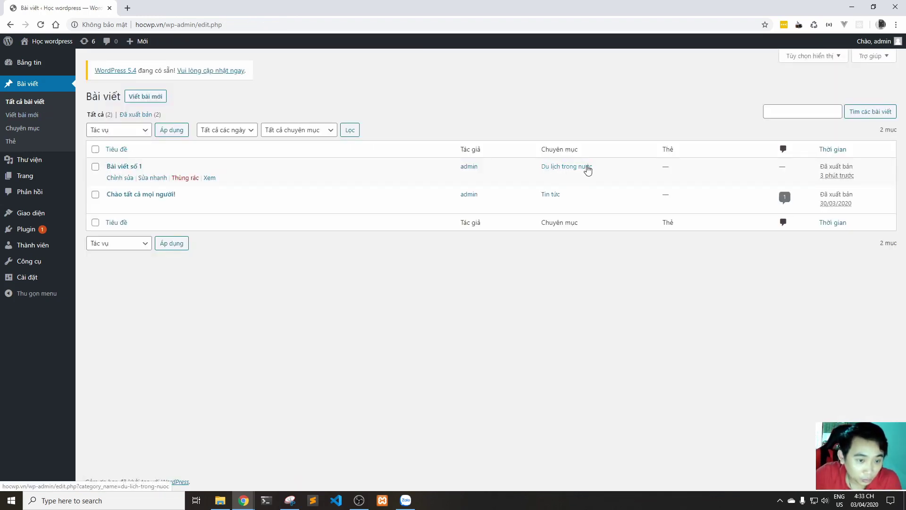
pyautogui.click(36, 133)
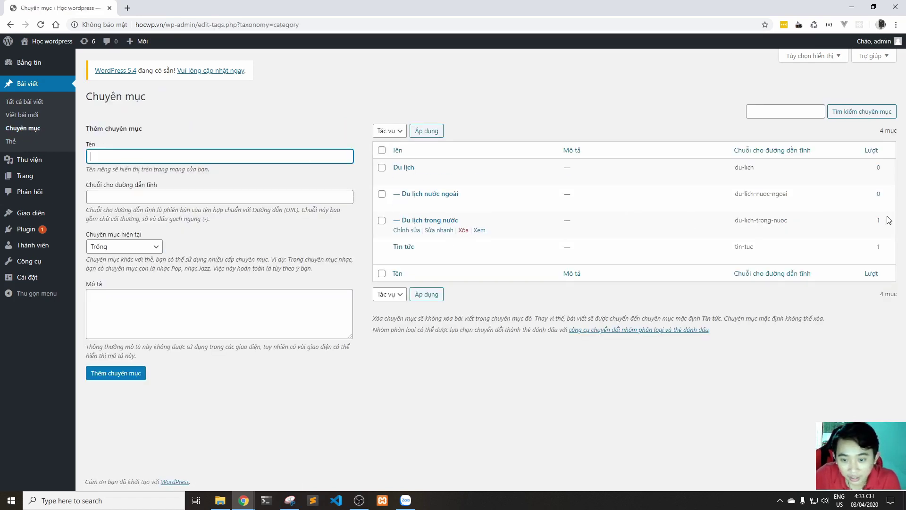
# View the public archive page of "Du lịch trong nước" in a new tab, examine its URL path and posts, and close it
pyautogui.middleClick(480, 235)
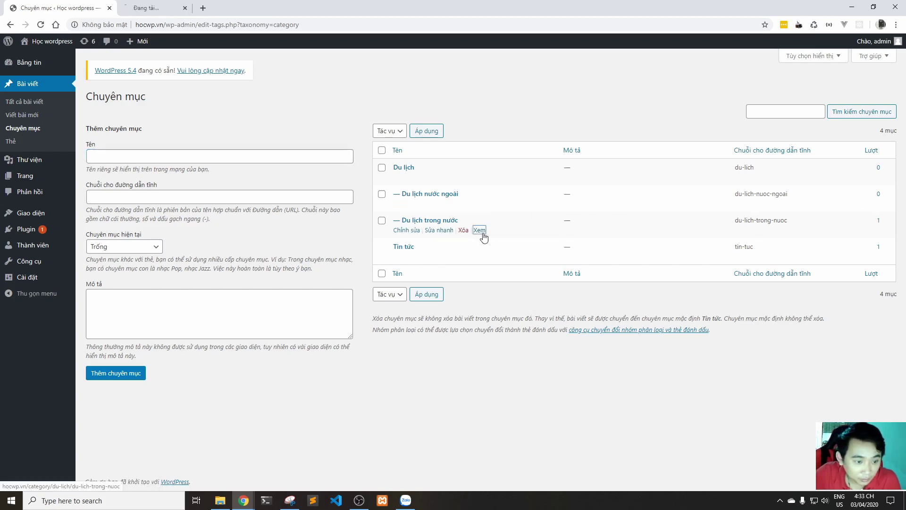
pyautogui.click(172, 8)
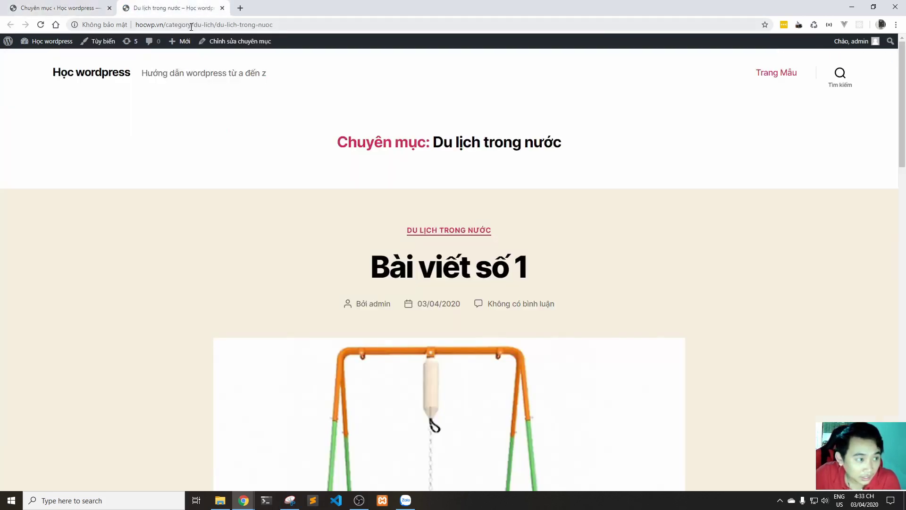
pyautogui.moveTo(191, 26); pyautogui.dragTo(279, 26)
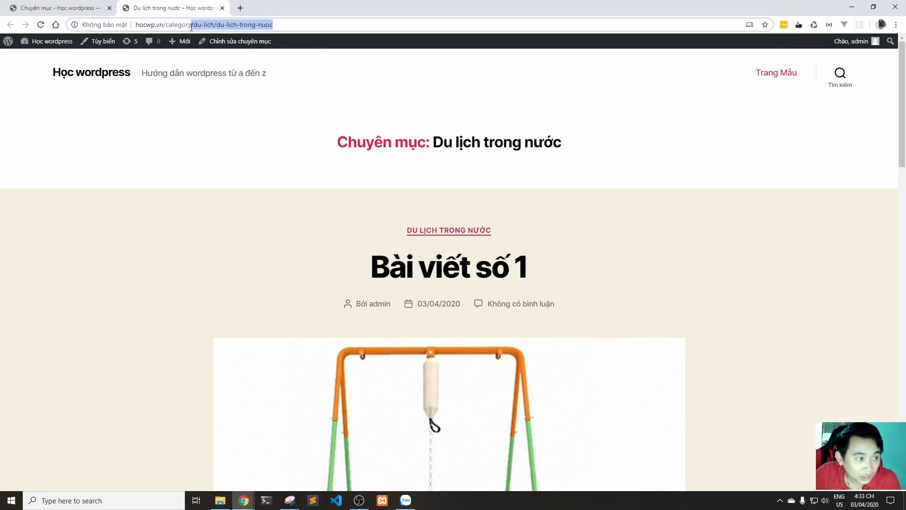
pyautogui.moveTo(223, 26); pyautogui.dragTo(308, 43)
pyautogui.scroll(-1, 538, 194)
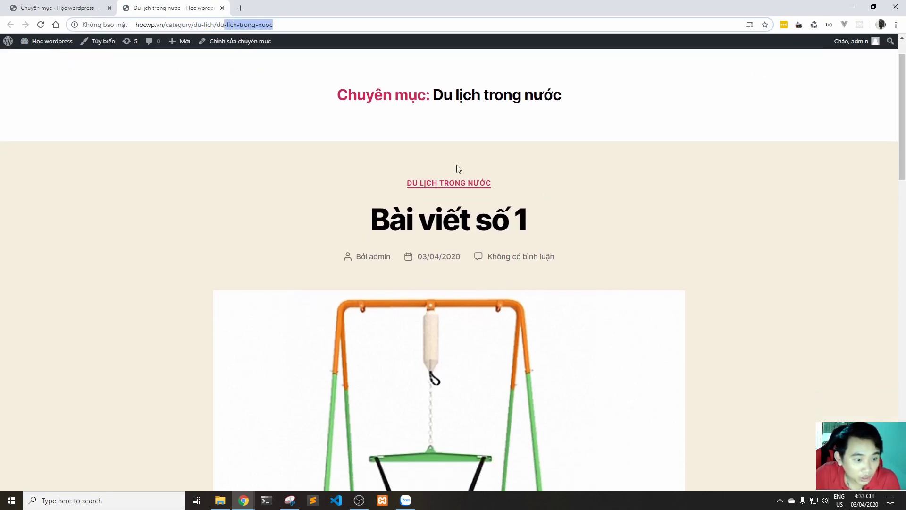
pyautogui.scroll(-15, 457, 166)
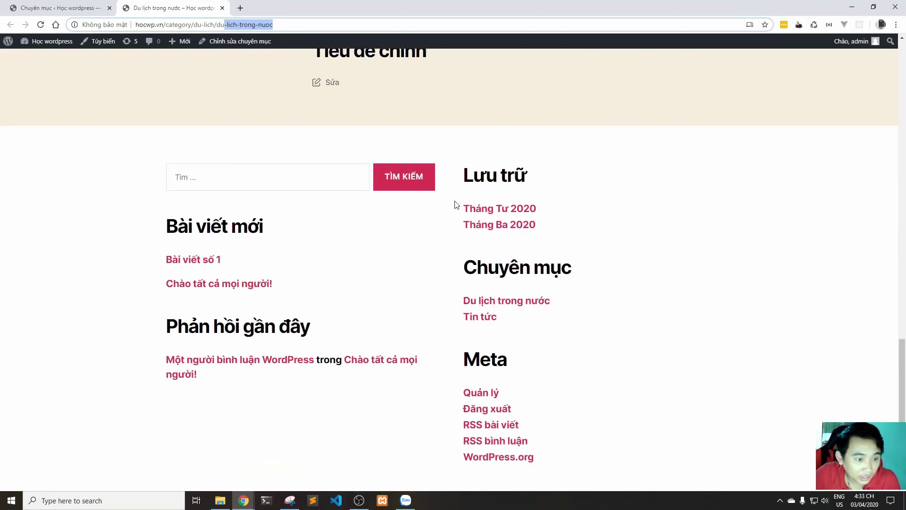
pyautogui.scroll(15, 457, 205)
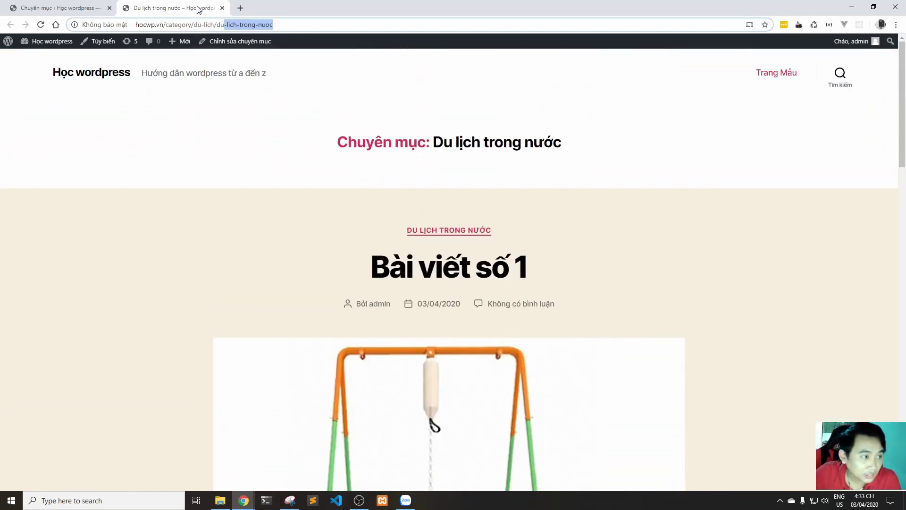
pyautogui.middleClick(173, 5)
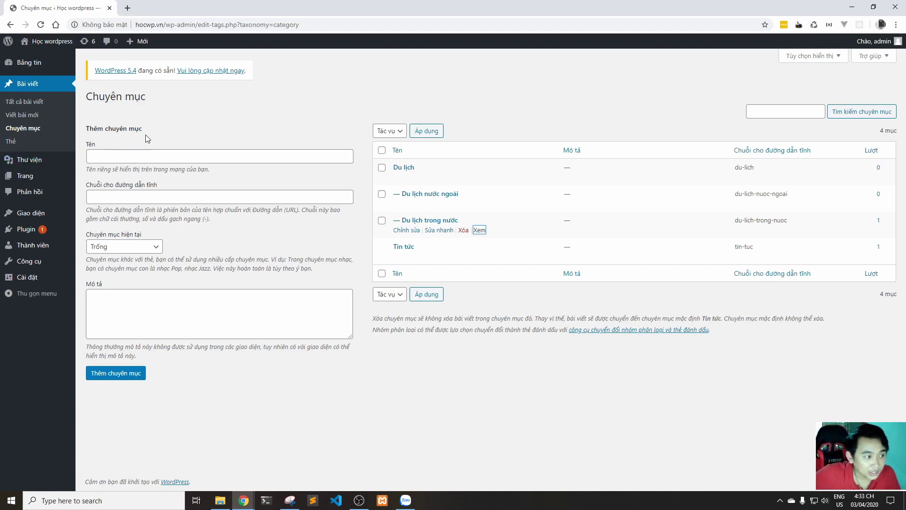
# Open "Bài viết số 1" for editing from the list of all posts and look over its content
pyautogui.click(45, 84)
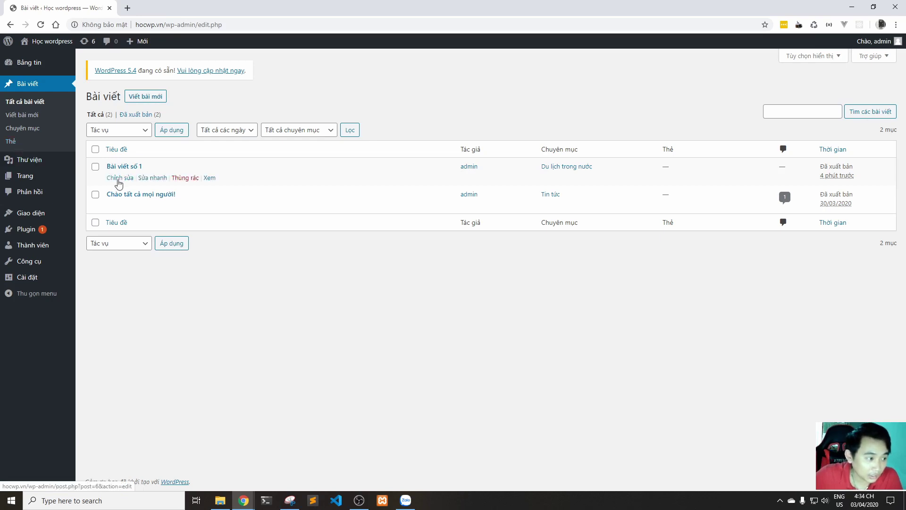
pyautogui.click(119, 178)
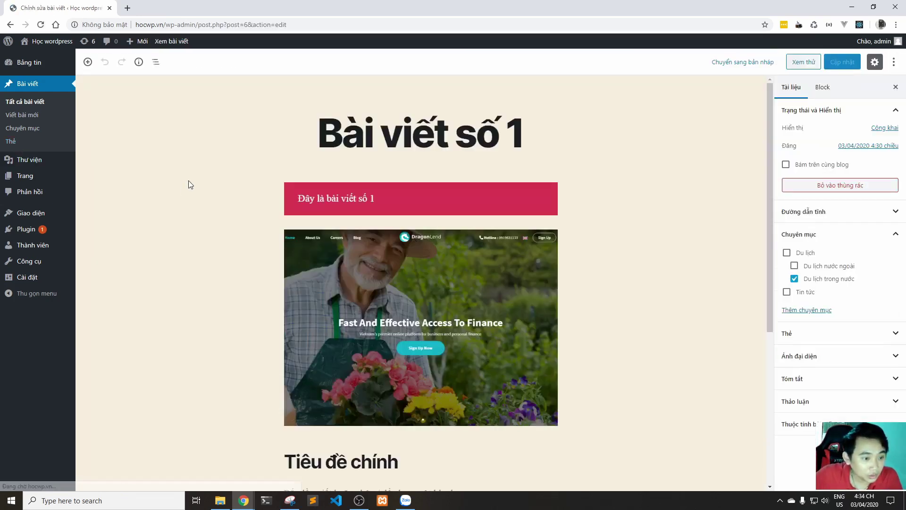
pyautogui.scroll(-1, 188, 182)
pyautogui.scroll(-4, 616, 195)
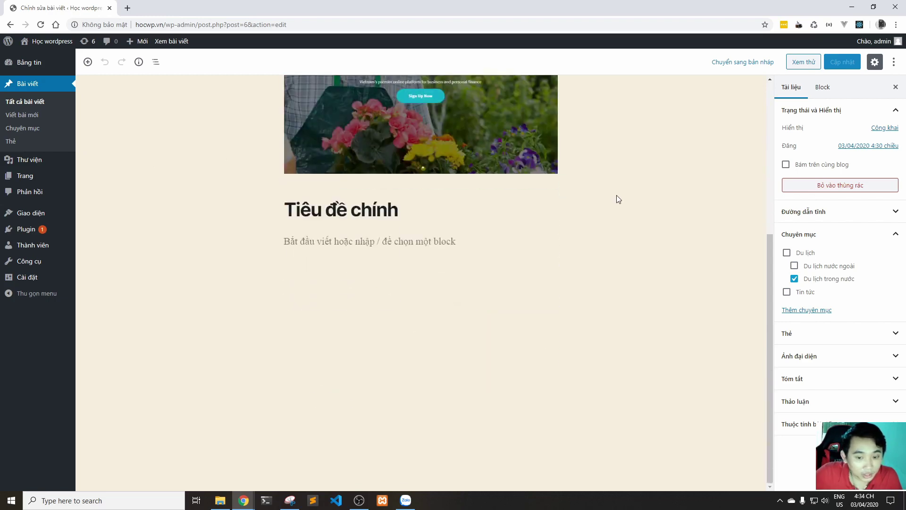
pyautogui.scroll(1, 337, 203)
pyautogui.scroll(2, 337, 202)
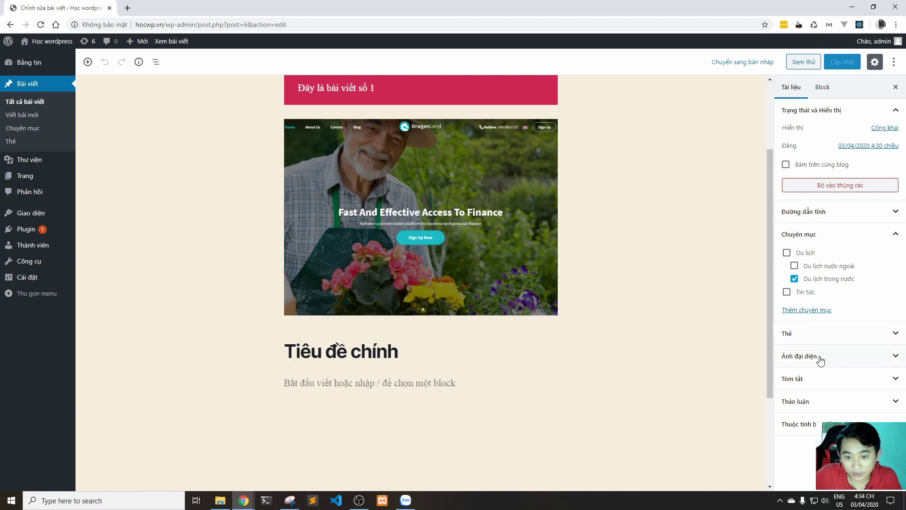
# Add the tags "du lịch việt nam" and "du lịch" to "Bài viết số 1" and update the post
pyautogui.click(838, 335)
pyautogui.click(826, 363)
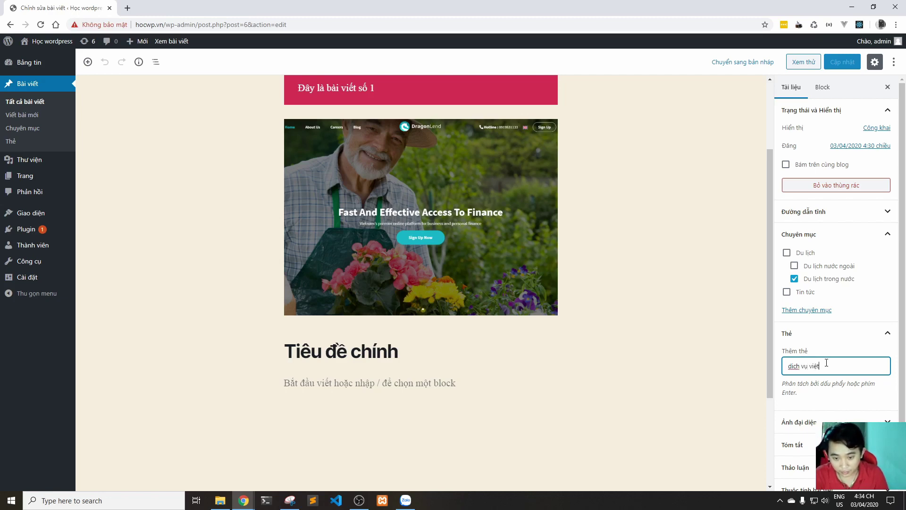
pyautogui.press('Return')
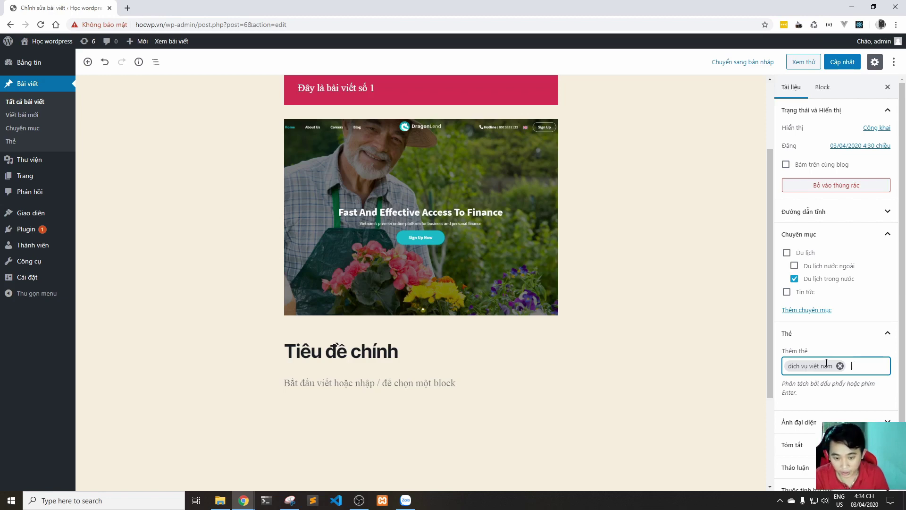
pyautogui.press('BackSpace')
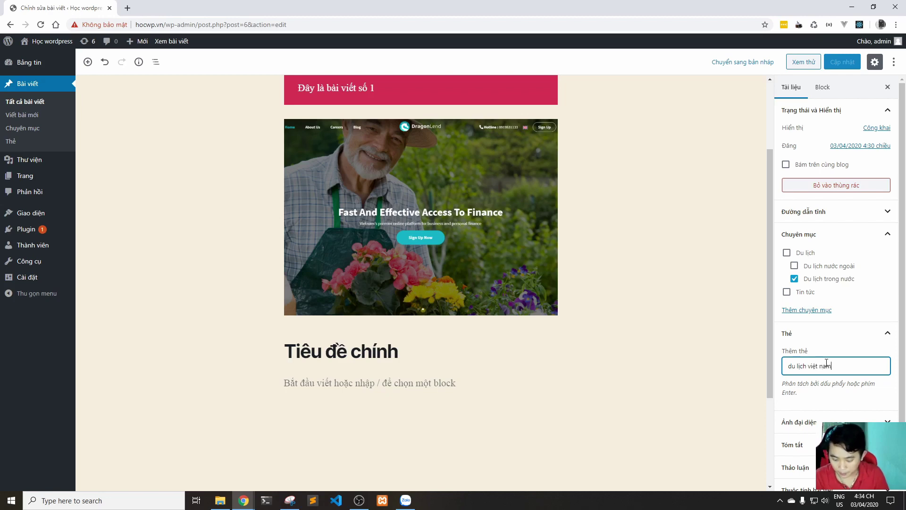
pyautogui.press('Return')
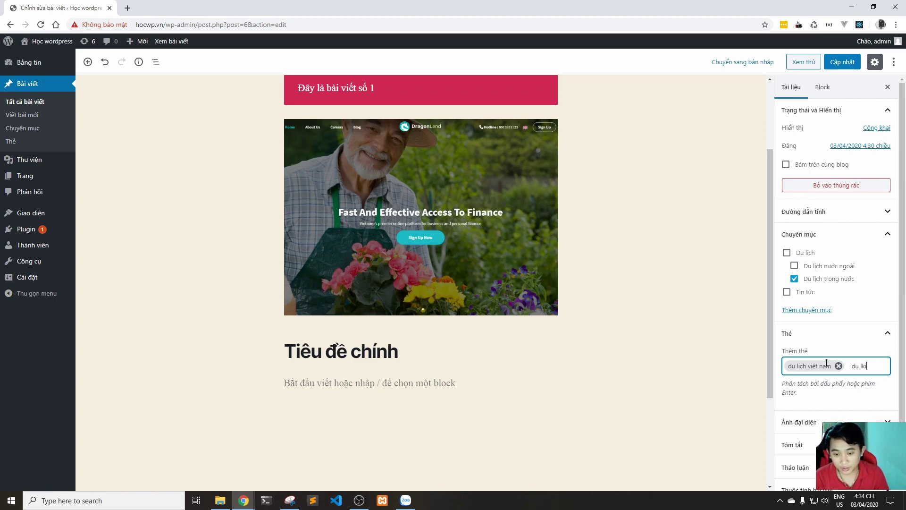
pyautogui.write('du lich')
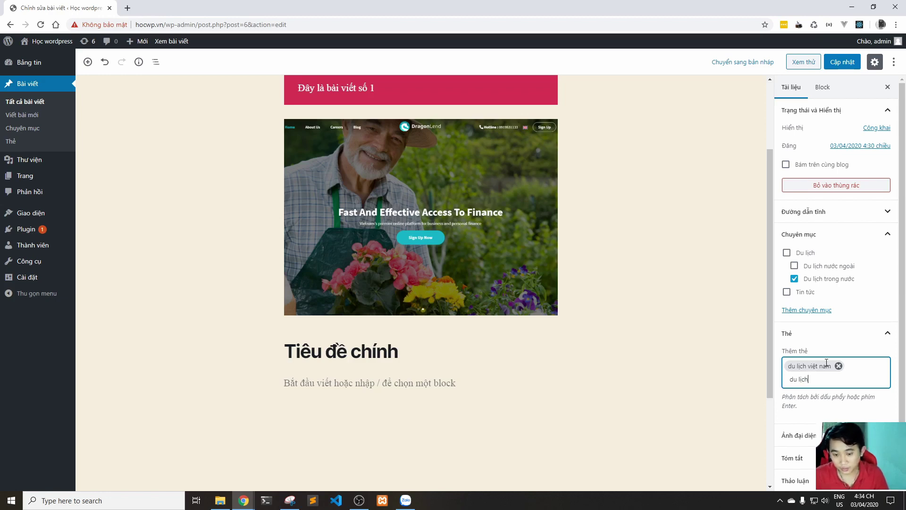
pyautogui.press('Return')
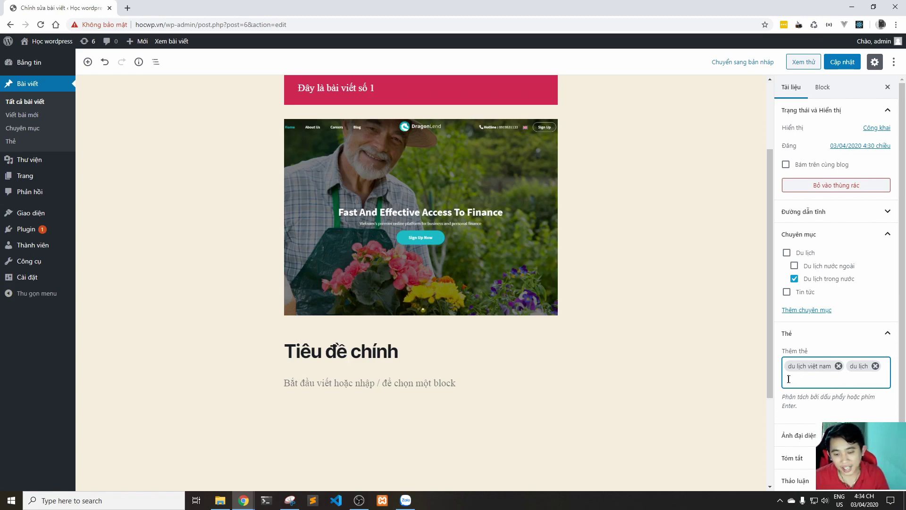
pyautogui.click(845, 66)
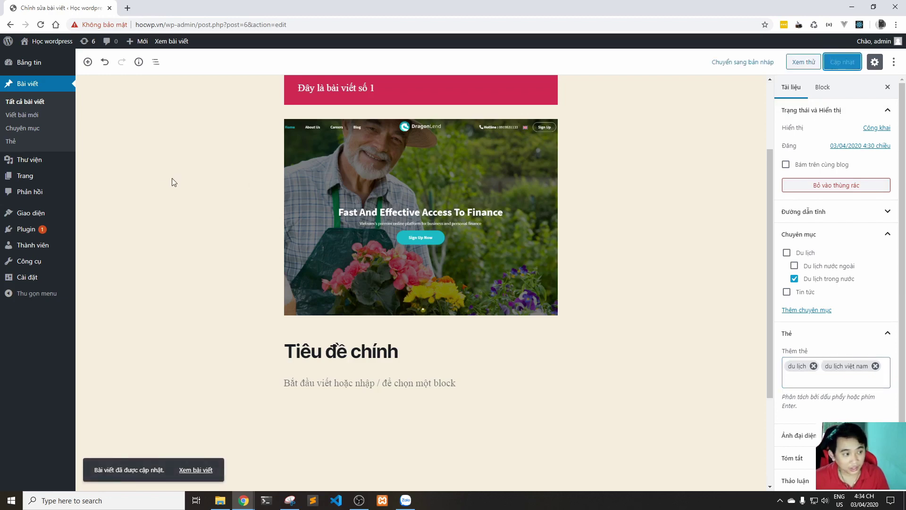
# Check the post's tags in the posts list, and permanently delete the unused tag "dich vụ việt nam" from the tag list
pyautogui.click(30, 105)
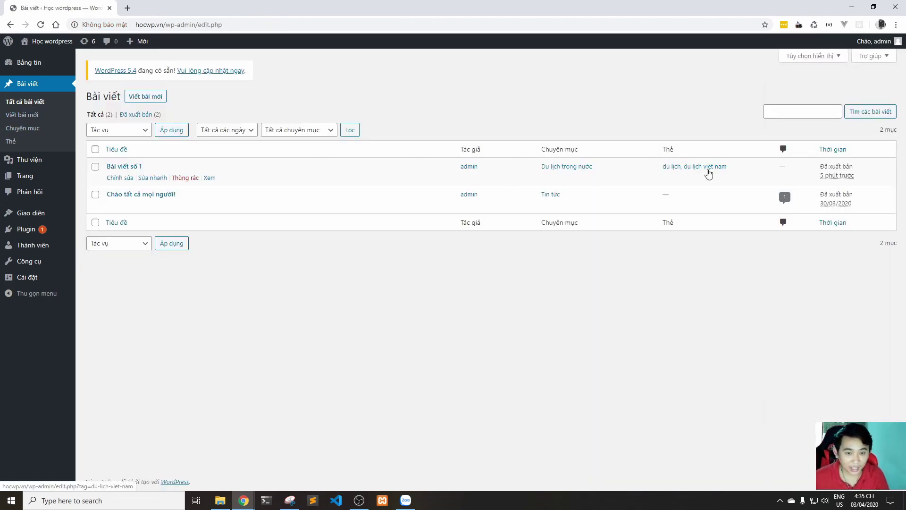
pyautogui.click(22, 143)
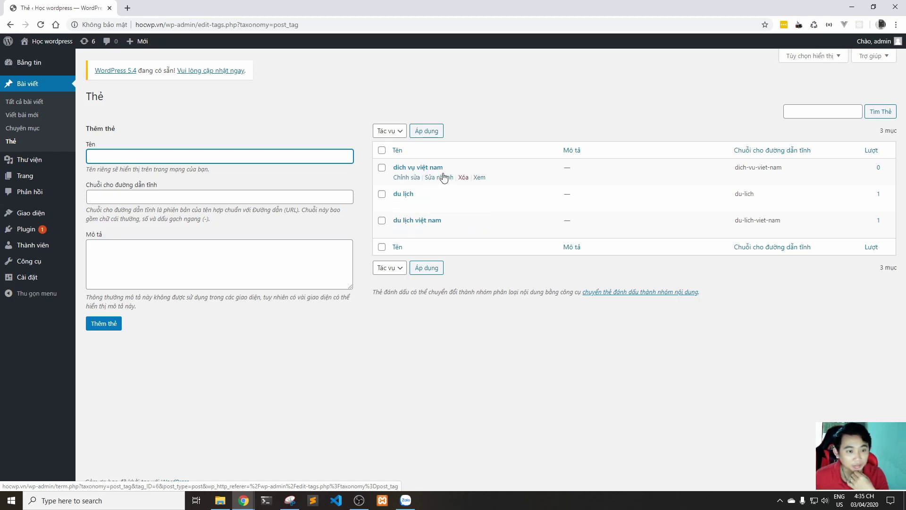
pyautogui.click(461, 179)
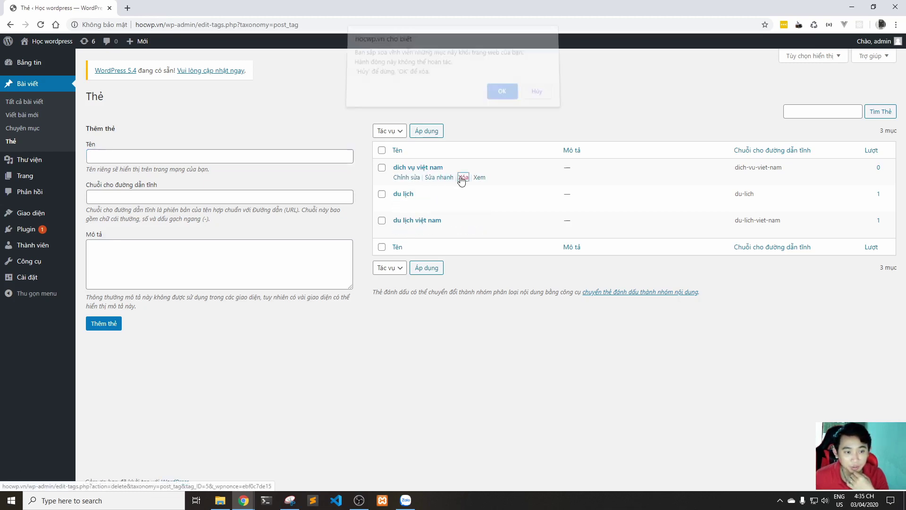
pyautogui.click(499, 94)
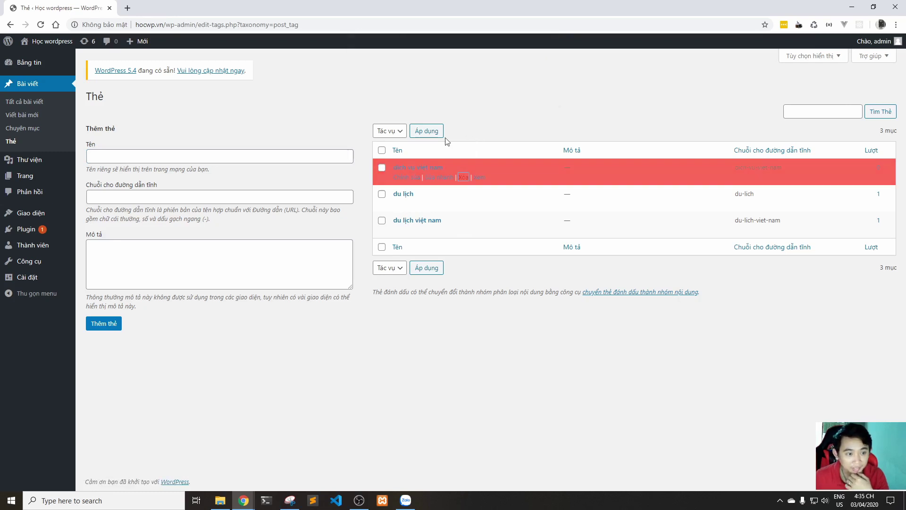
# Select all tags in the tag list and view the bulk actions offered for them
pyautogui.click(382, 151)
pyautogui.click(390, 131)
pyautogui.click(519, 113)
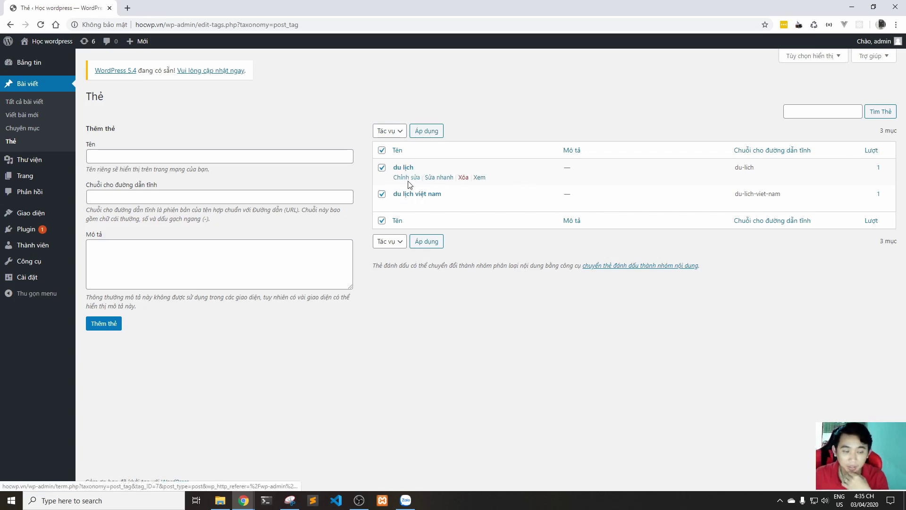
# Rename the tag "du lịch" to "Du lịch", save it, and check the post's tags in the list of all posts
pyautogui.click(406, 177)
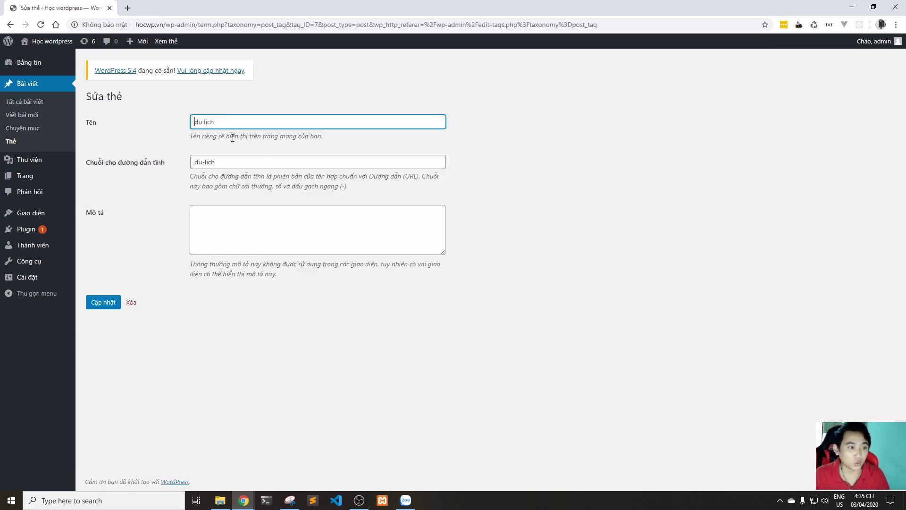
pyautogui.write('D')
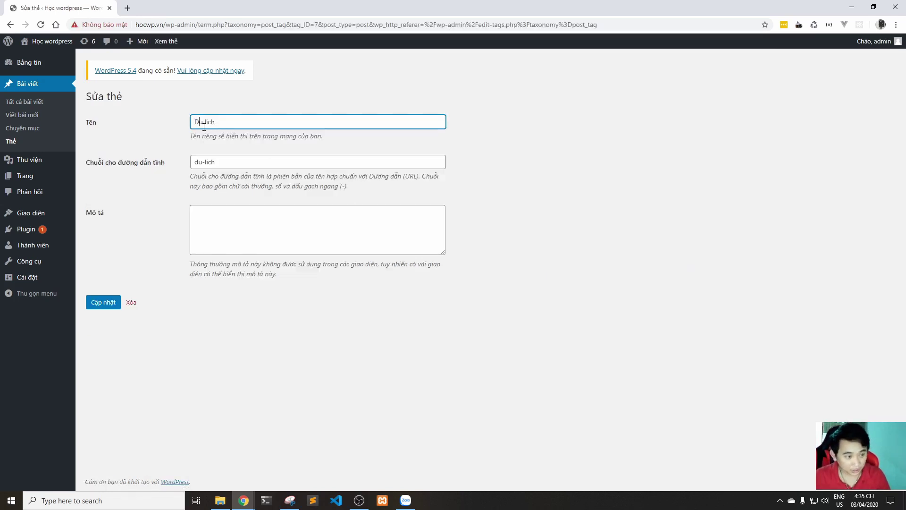
pyautogui.click(105, 302)
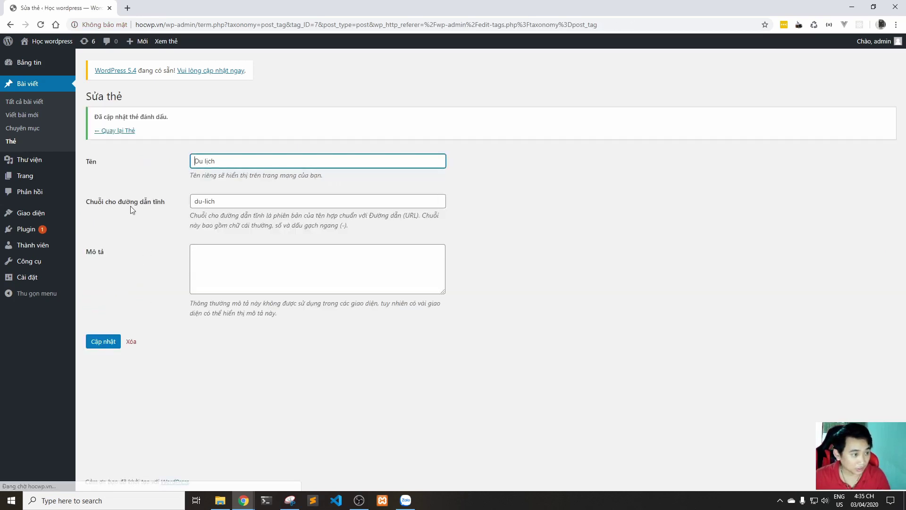
pyautogui.click(24, 102)
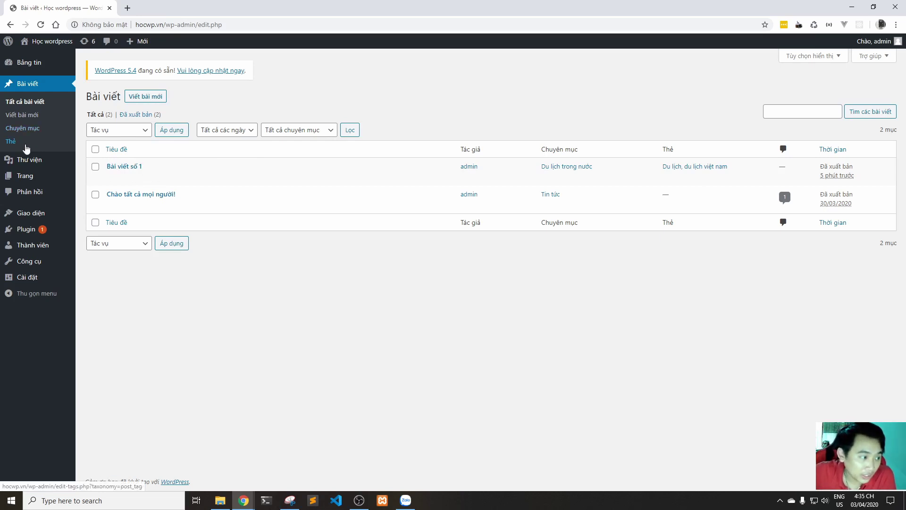
# Try inserting a Tệp (file) block in a new post, and leave the editor for the posts list without saving
pyautogui.click(22, 115)
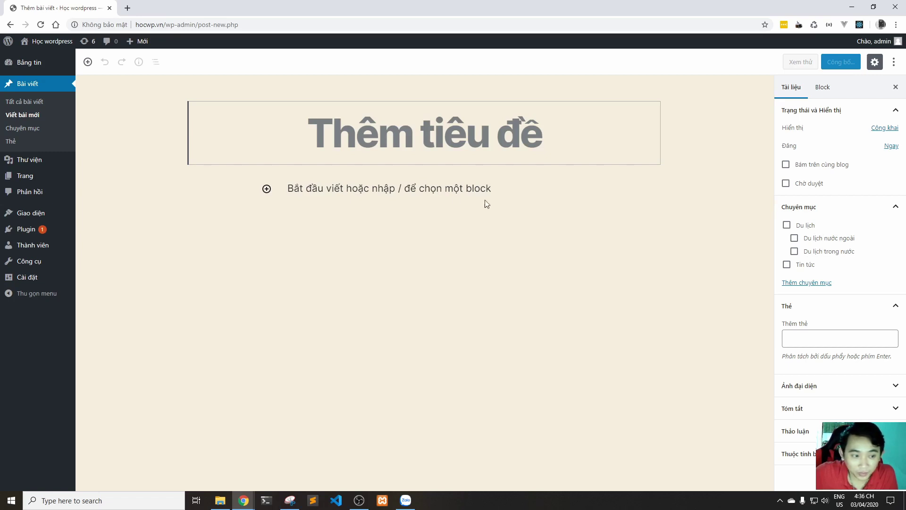
pyautogui.click(266, 190)
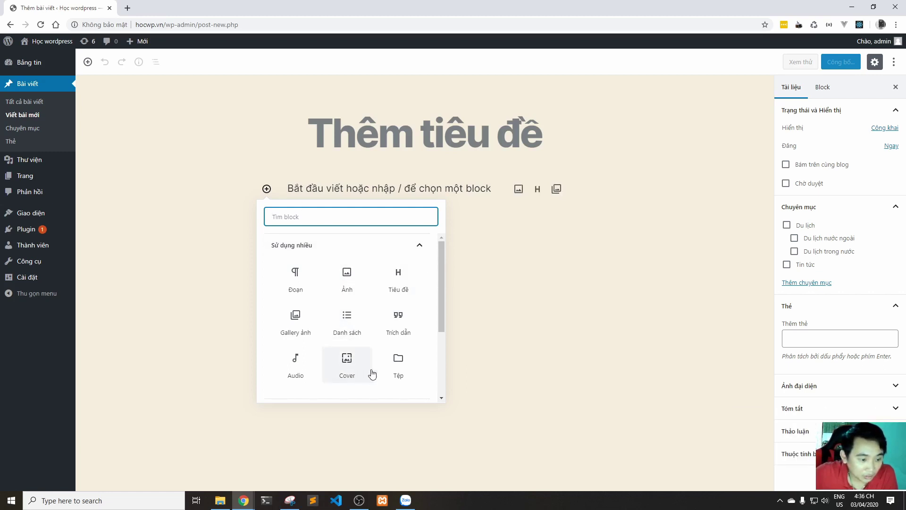
pyautogui.click(399, 366)
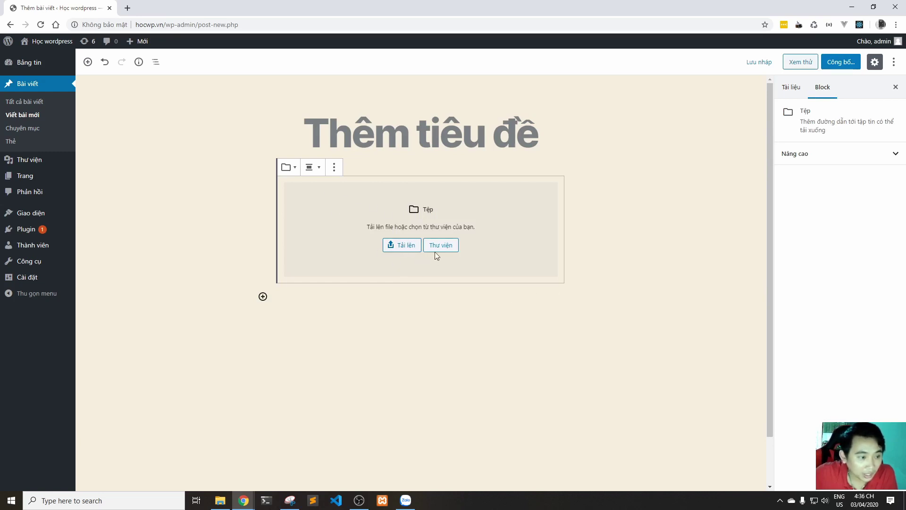
pyautogui.click(31, 85)
pyautogui.click(501, 80)
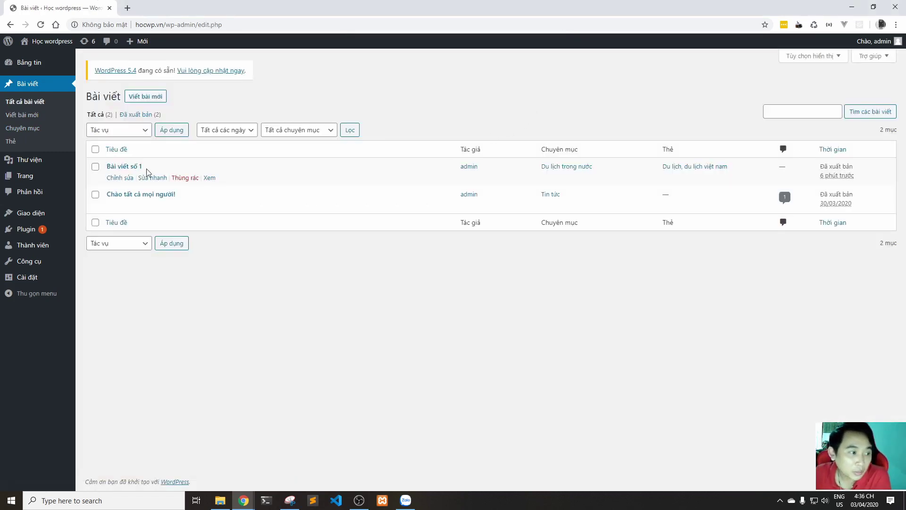
# Open "Bài viết số 1" for editing and examine its text, image and heading blocks
pyautogui.click(118, 178)
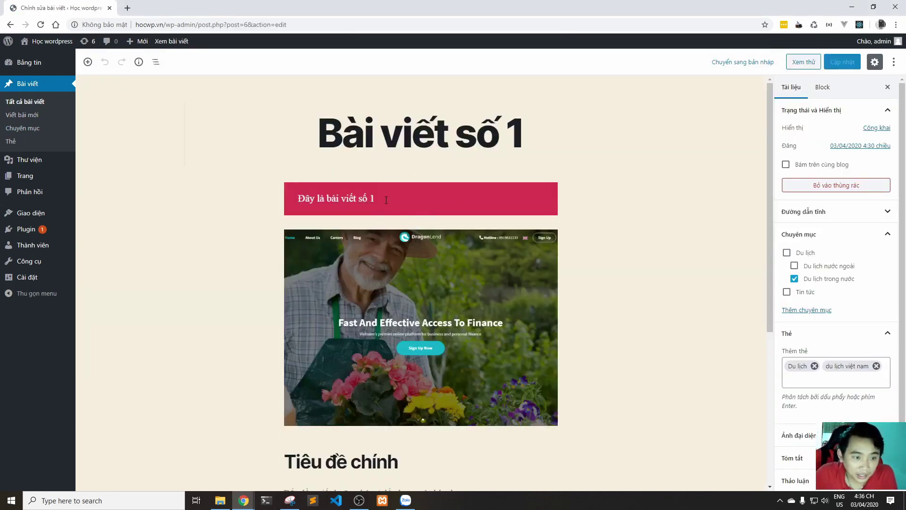
pyautogui.scroll(-5, 579, 273)
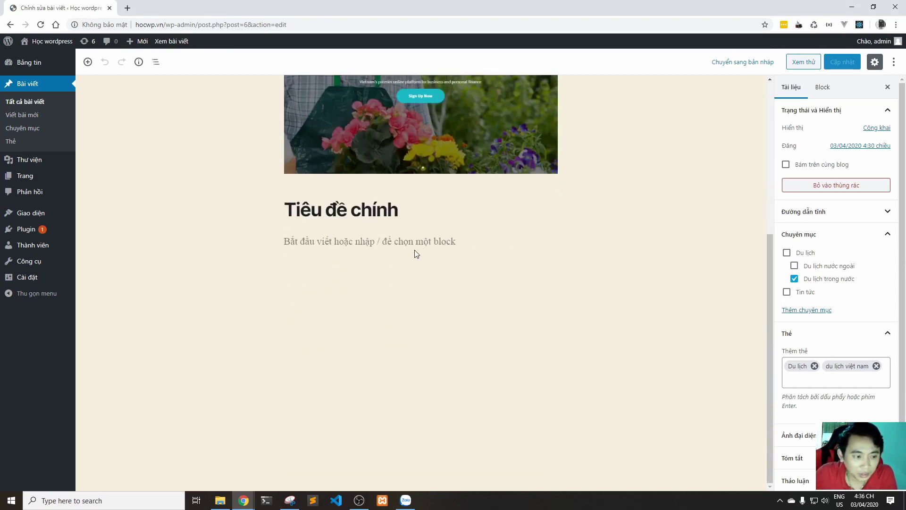
pyautogui.scroll(5, 416, 254)
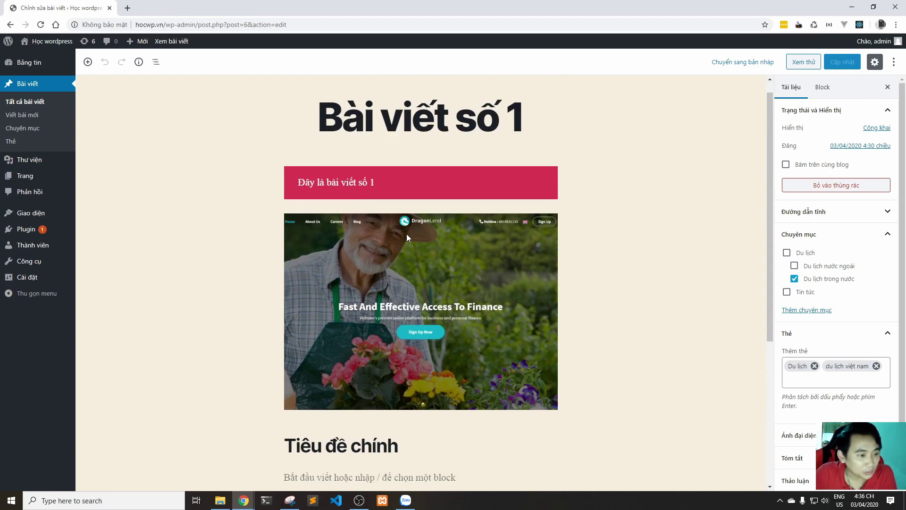
pyautogui.scroll(-4, 403, 238)
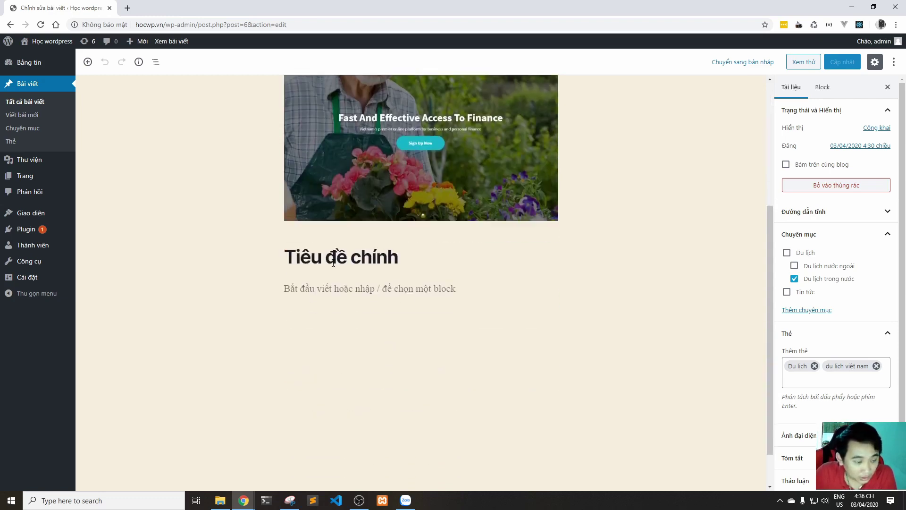
pyautogui.scroll(4, 466, 265)
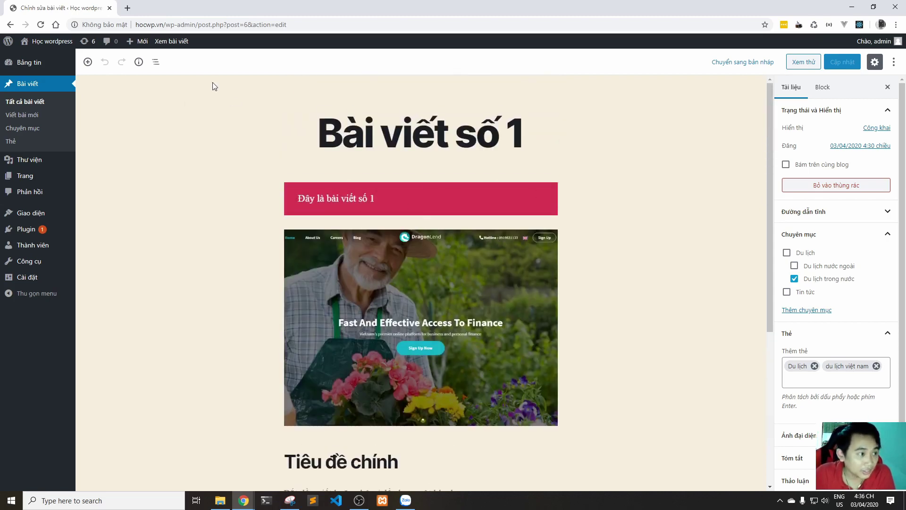
# View the Thủ thuật wordpress category of hocwordpress.vn in a new tab and highlight the title of the article on restoring the old WordPress editor
pyautogui.click(128, 8)
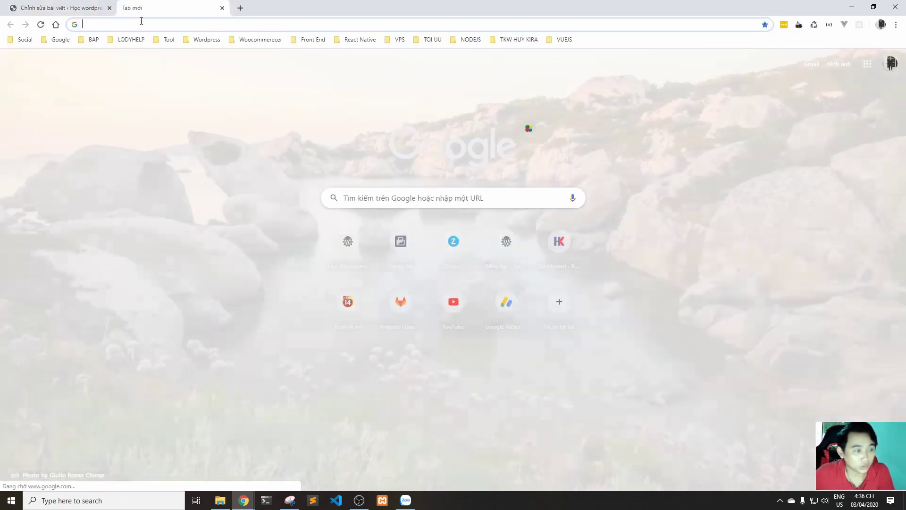
pyautogui.write('hocwordpress.vn')
pyautogui.press('Return')
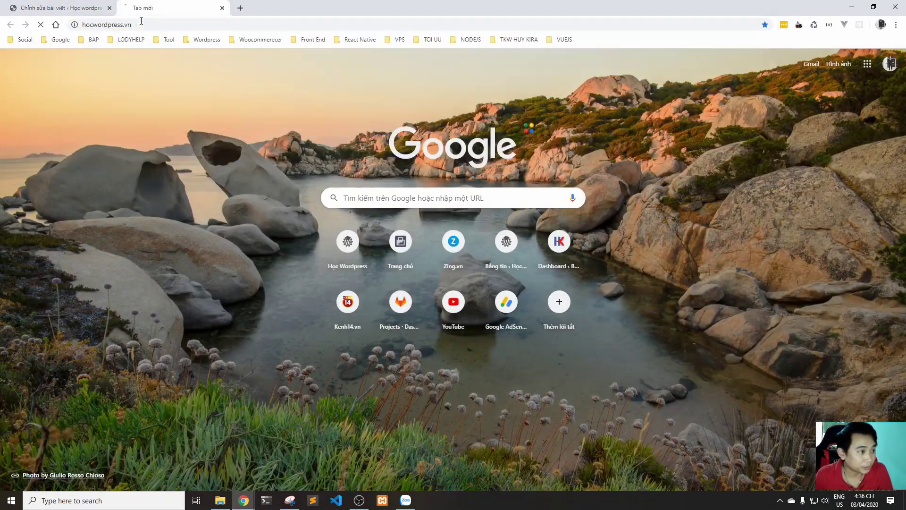
pyautogui.scroll(-5, 365, 184)
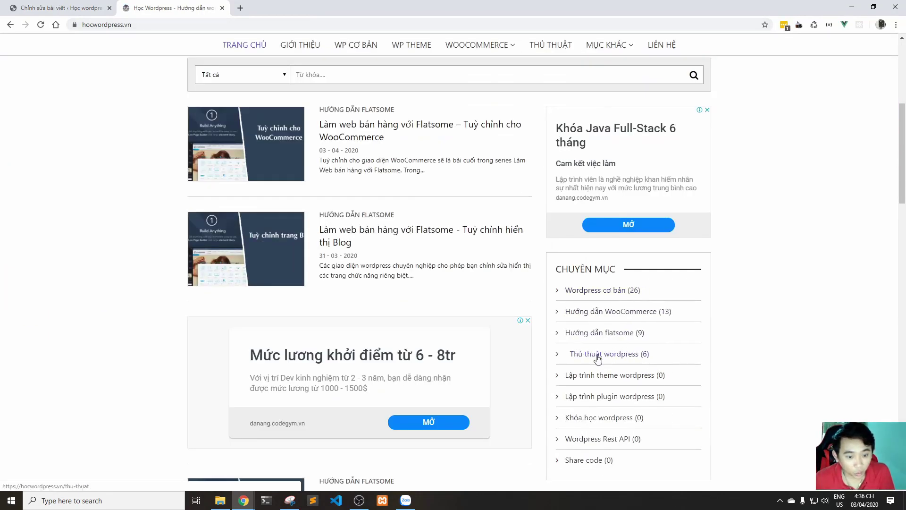
pyautogui.click(599, 357)
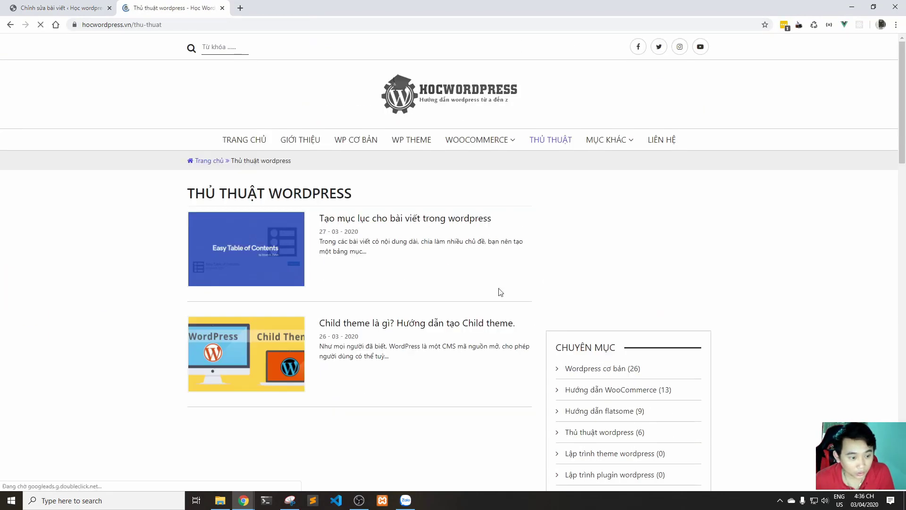
pyautogui.scroll(-15, 500, 293)
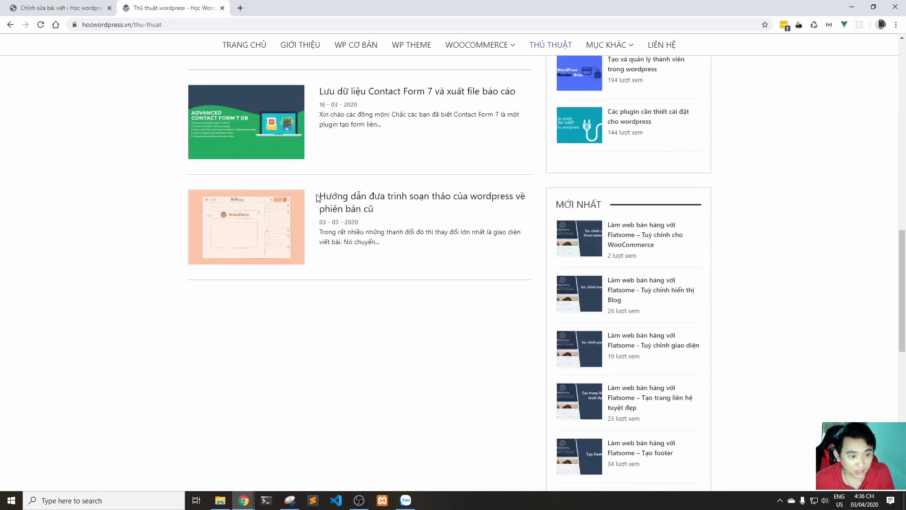
pyautogui.moveTo(319, 197); pyautogui.dragTo(488, 217)
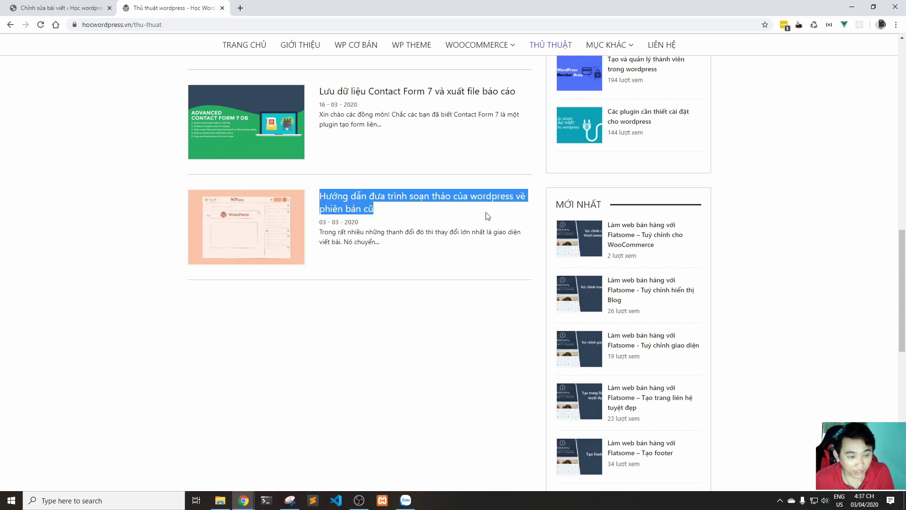
# Open the article on restoring the old WordPress editor and copy its add_filter('use_block_editor_for_post', '__return_false'); line
pyautogui.click(447, 206)
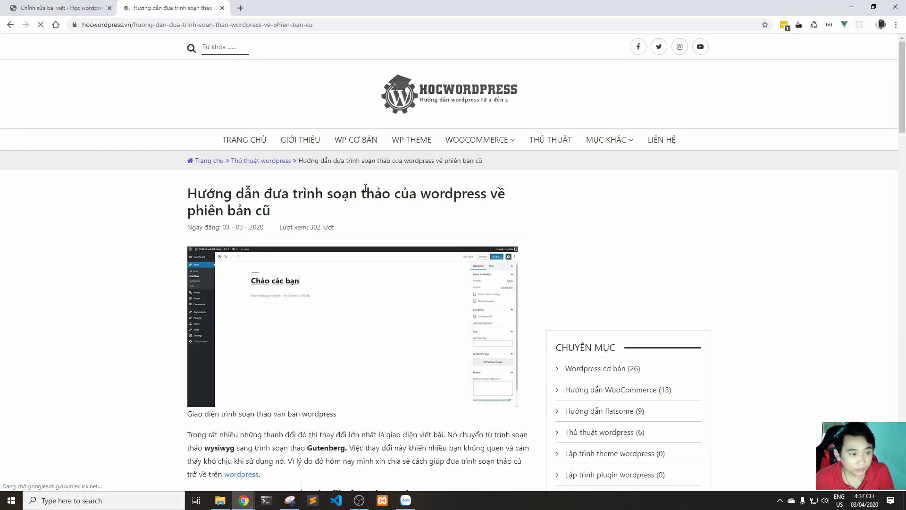
pyautogui.scroll(-5, 360, 195)
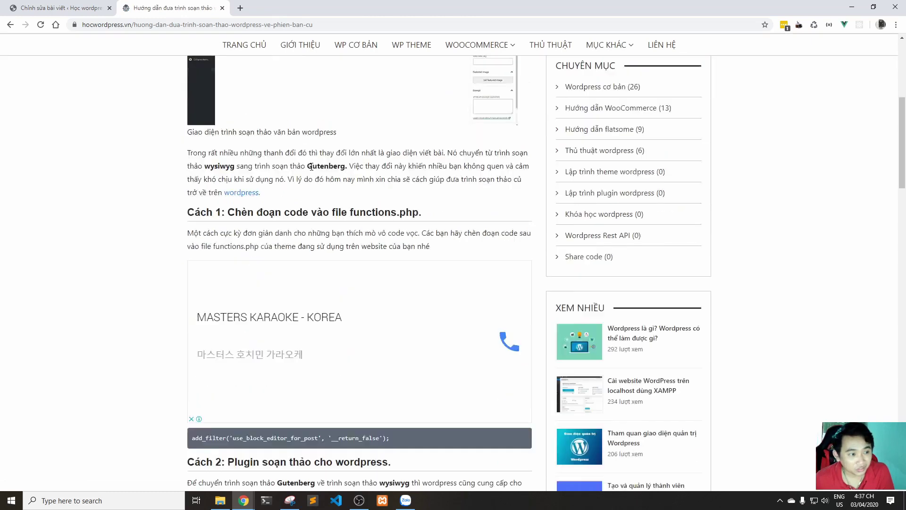
pyautogui.scroll(-1, 327, 168)
pyautogui.scroll(-5, 331, 170)
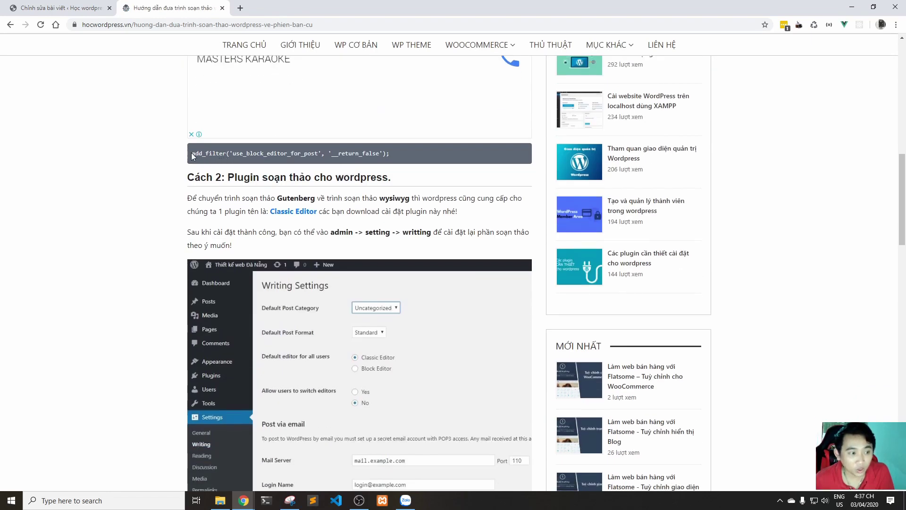
pyautogui.moveTo(192, 156); pyautogui.dragTo(239, 164)
pyautogui.moveTo(343, 163); pyautogui.dragTo(387, 162)
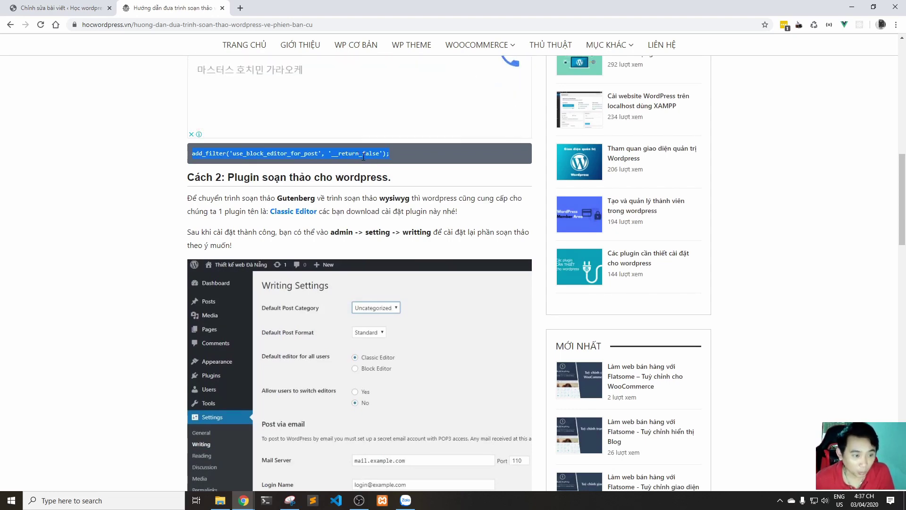
pyautogui.rightClick(305, 155)
pyautogui.click(311, 159)
# Return to the site's admin, open the theme file editor, accept the caution notice, and open functions.php of the 2020 theme
pyautogui.click(37, 4)
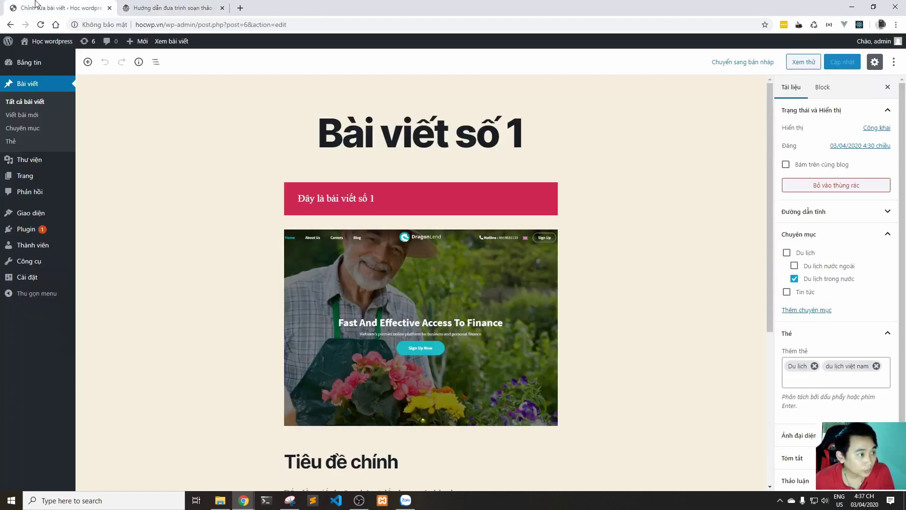
pyautogui.moveTo(28, 212)
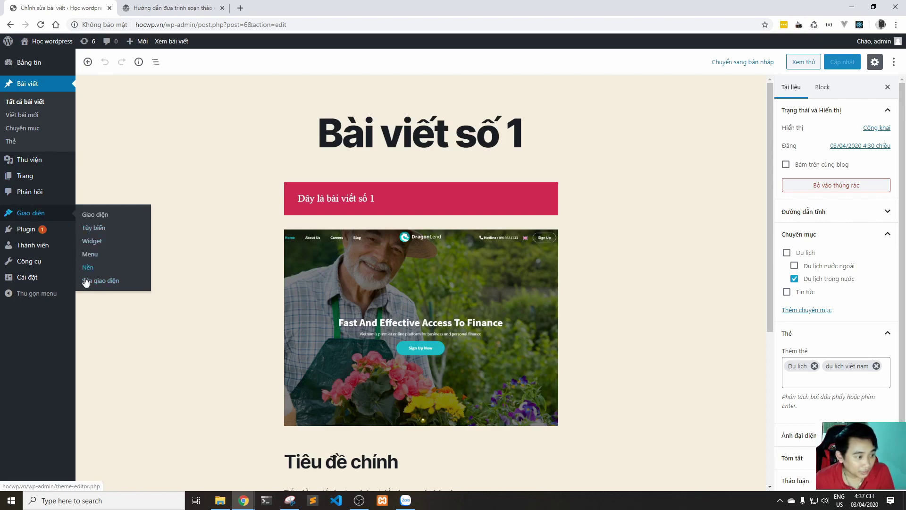
pyautogui.click(101, 282)
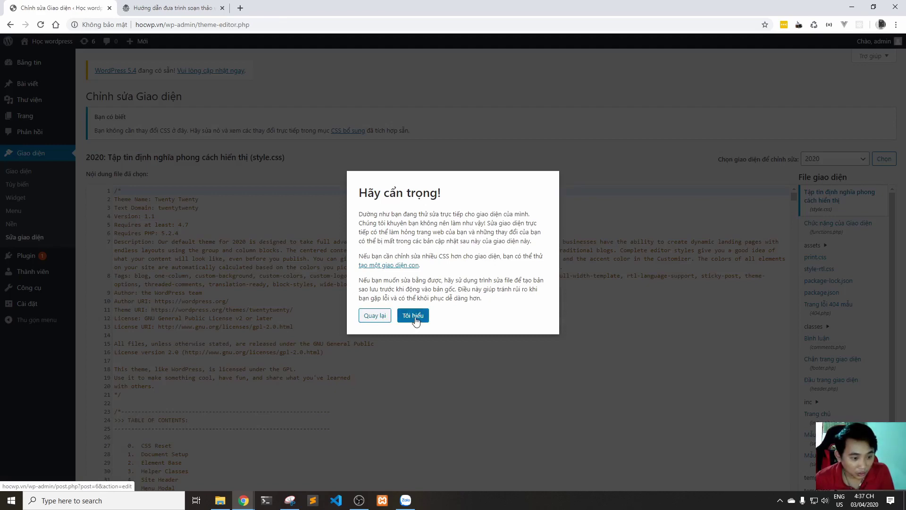
pyautogui.click(413, 316)
pyautogui.scroll(-3, 288, 237)
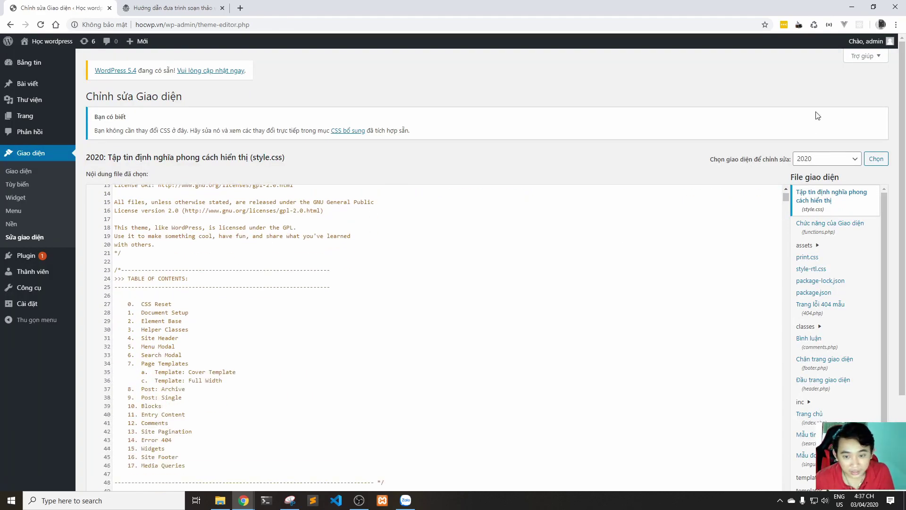
pyautogui.scroll(-3, 818, 116)
pyautogui.scroll(3, 622, 228)
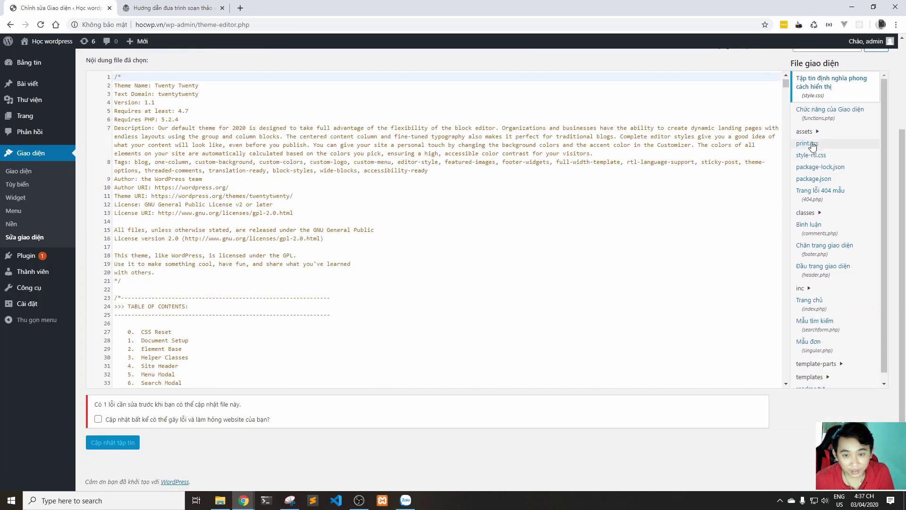
pyautogui.click(825, 116)
pyautogui.scroll(-5, 252, 194)
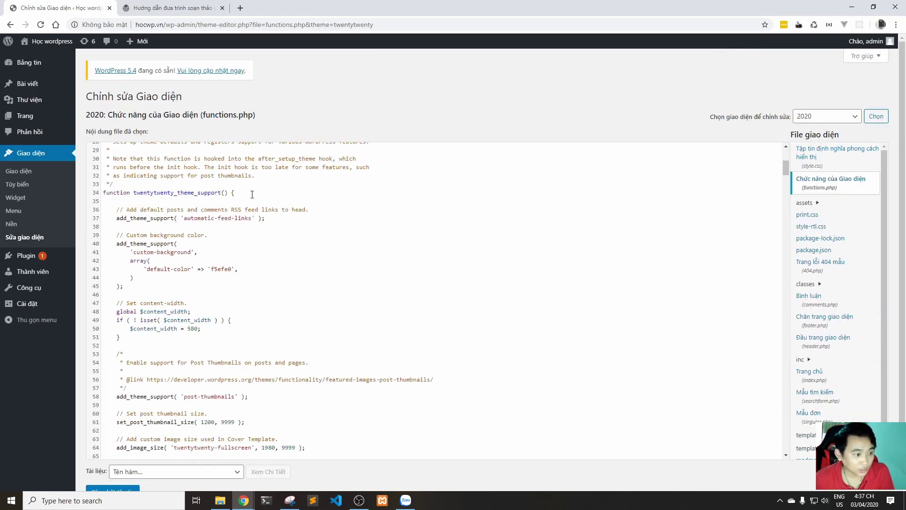
# Insert add_filter('use_block_editor_for_post', '__return_false'); below the 'automatic-feed-links' line in functions.php and update the file
pyautogui.moveTo(118, 218); pyautogui.dragTo(274, 220)
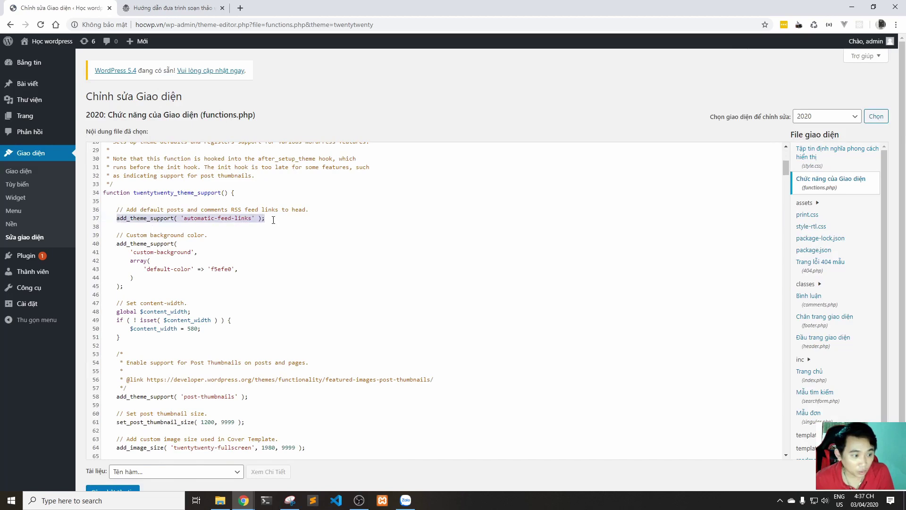
pyautogui.click(129, 225)
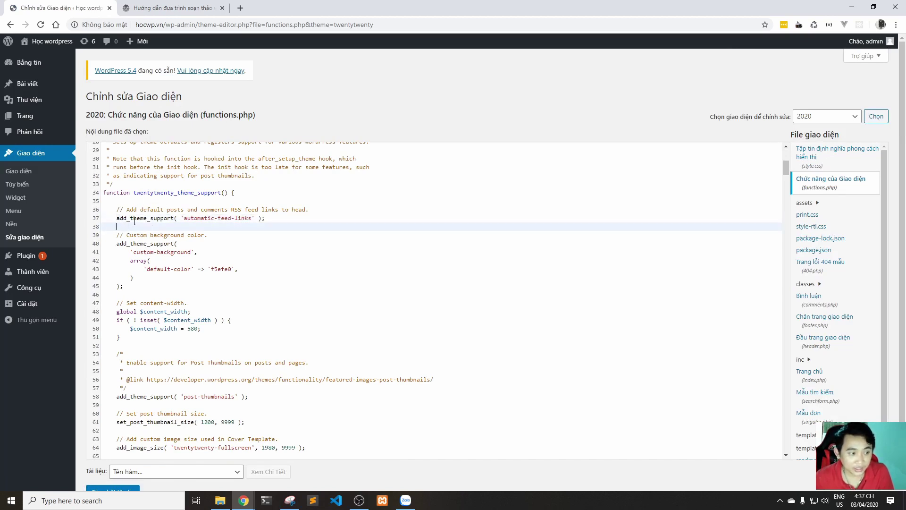
pyautogui.write("add_filter('use_block_editor_for_post', '__return_false');")
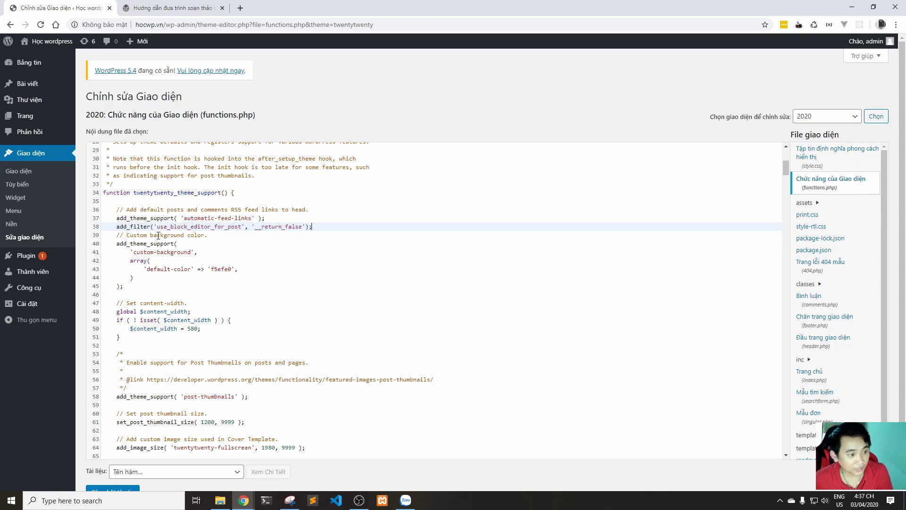
pyautogui.doubleClick(205, 226)
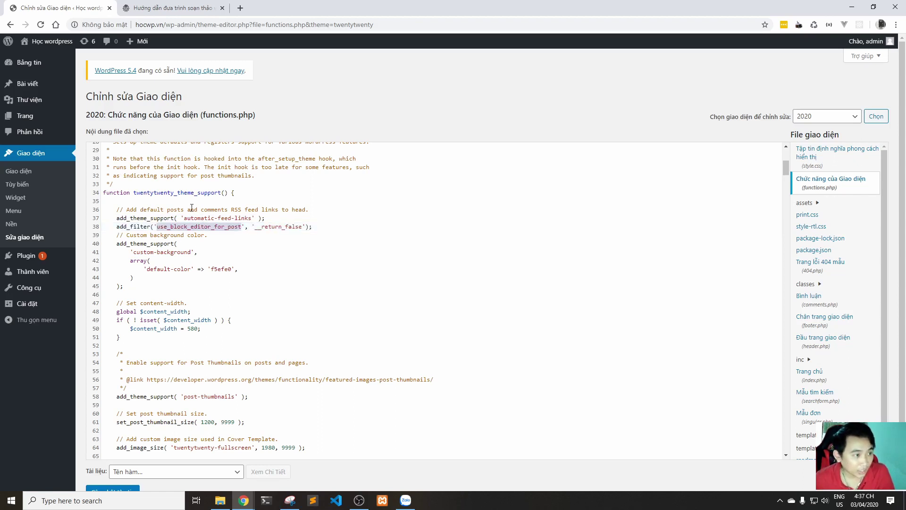
pyautogui.scroll(-1, 811, 325)
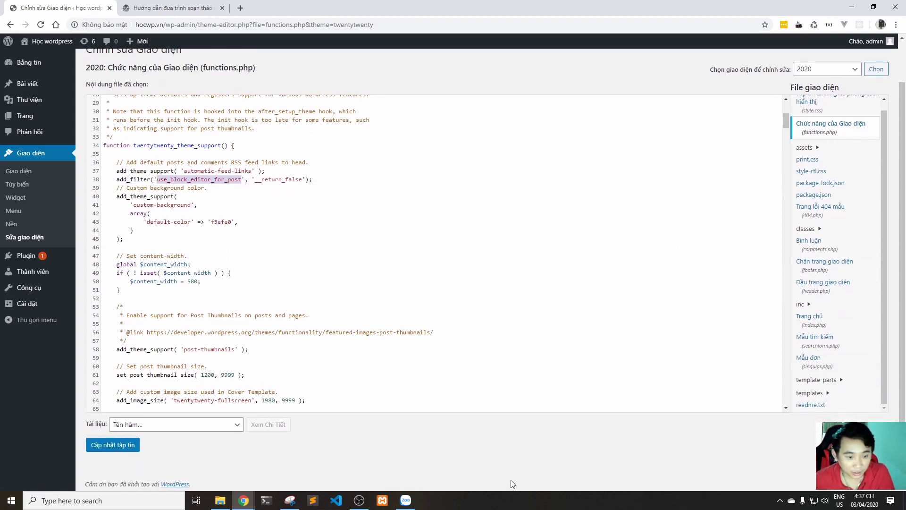
pyautogui.click(121, 446)
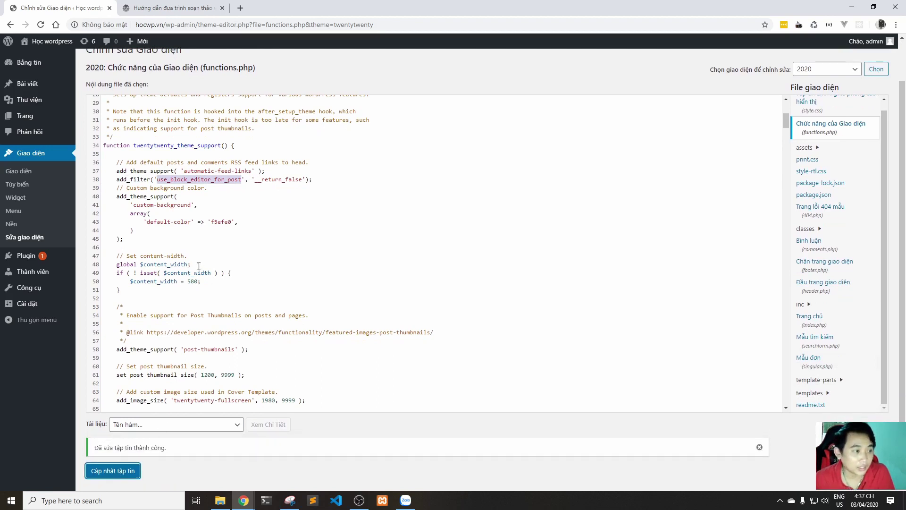
# Open "Bài viết số 1" for editing and examine its content, category, tag and featured image settings in the classic editor
pyautogui.scroll(2, 199, 266)
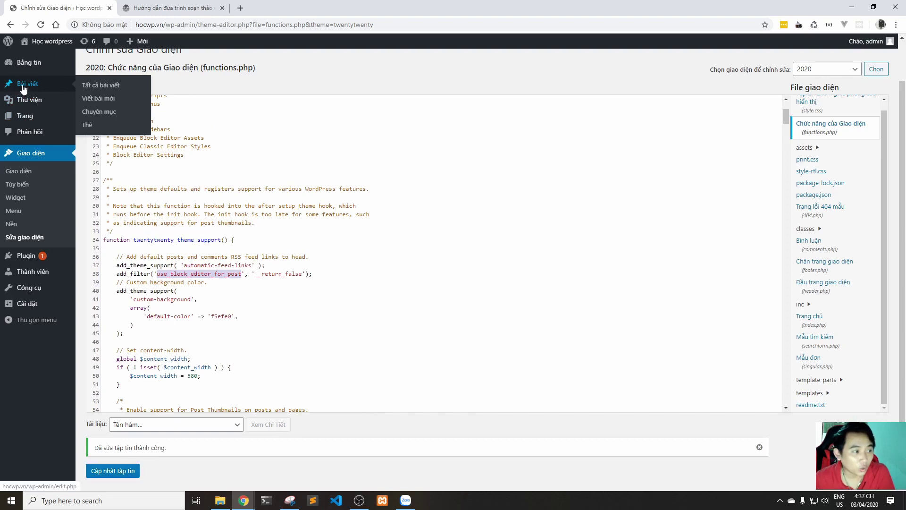
pyautogui.click(22, 88)
pyautogui.click(121, 182)
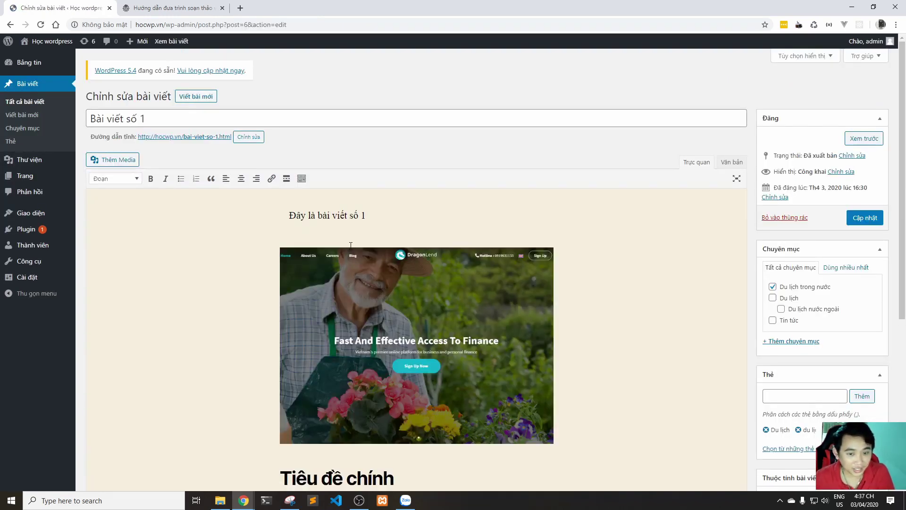
pyautogui.scroll(-3, 351, 245)
pyautogui.scroll(3, 433, 235)
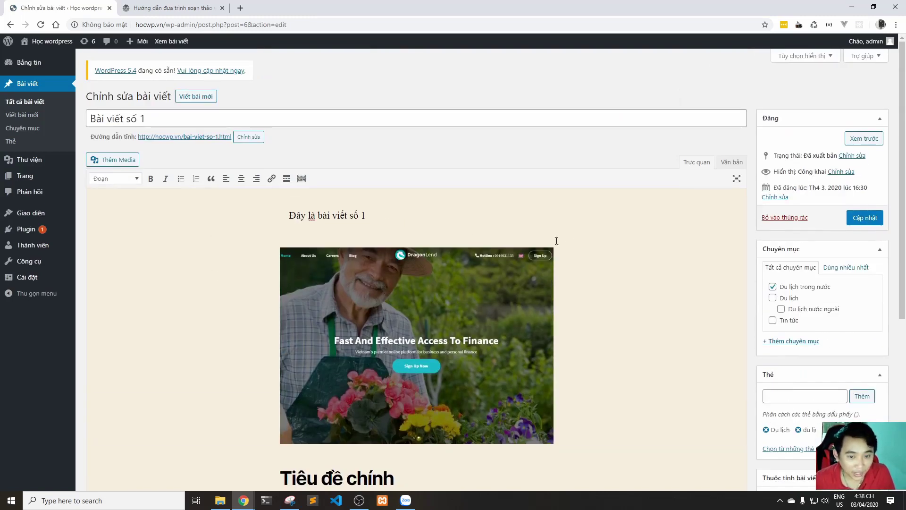
pyautogui.scroll(-5, 282, 284)
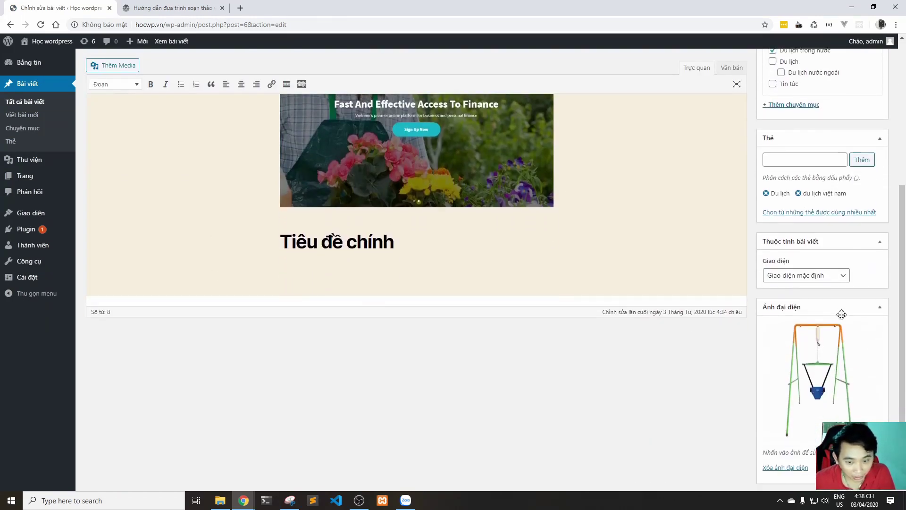
pyautogui.scroll(-1, 282, 285)
pyautogui.scroll(6, 425, 264)
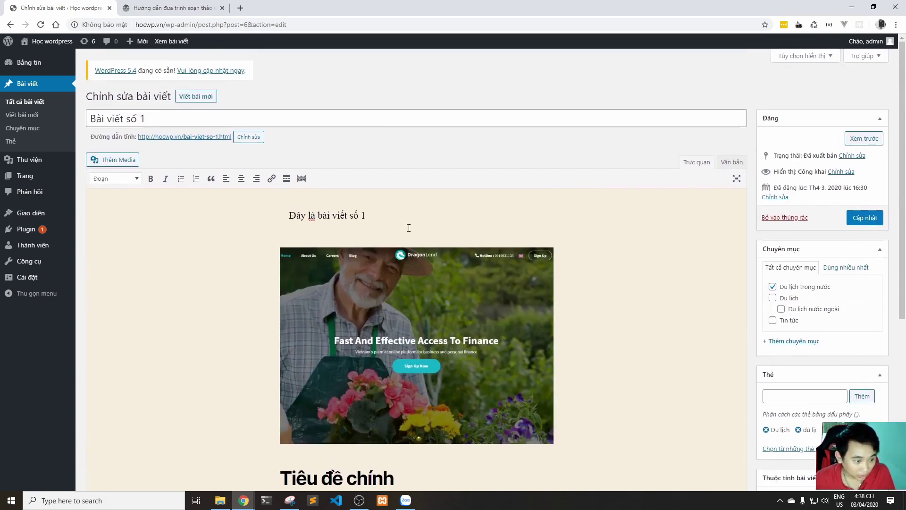
# Examine the post's HTML code in the Văn bản view, select it all, and return to the Trực quan view
pyautogui.click(732, 163)
pyautogui.moveTo(179, 326); pyautogui.dragTo(38, 194)
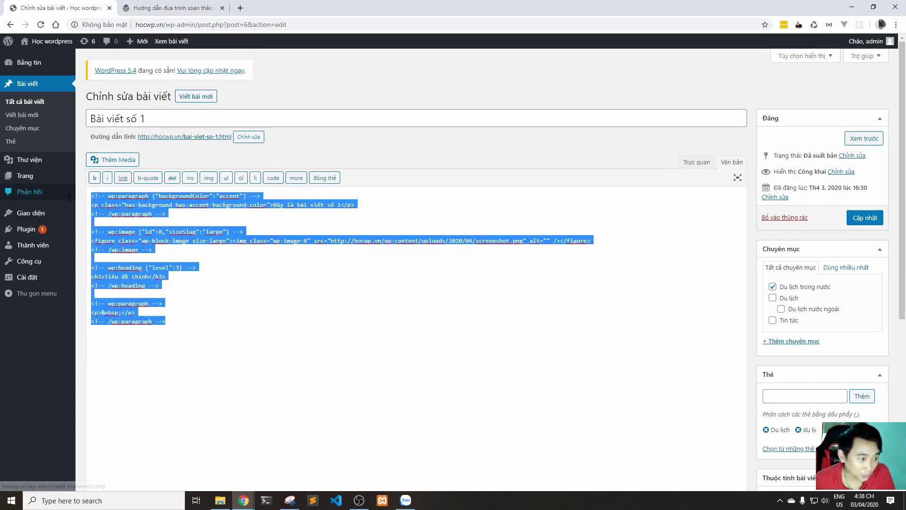
pyautogui.click(350, 321)
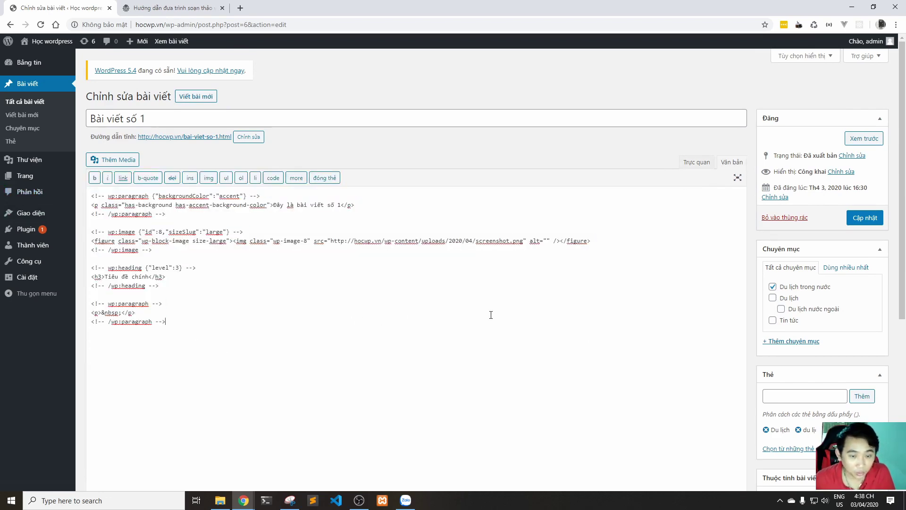
pyautogui.moveTo(200, 332); pyautogui.dragTo(71, 203)
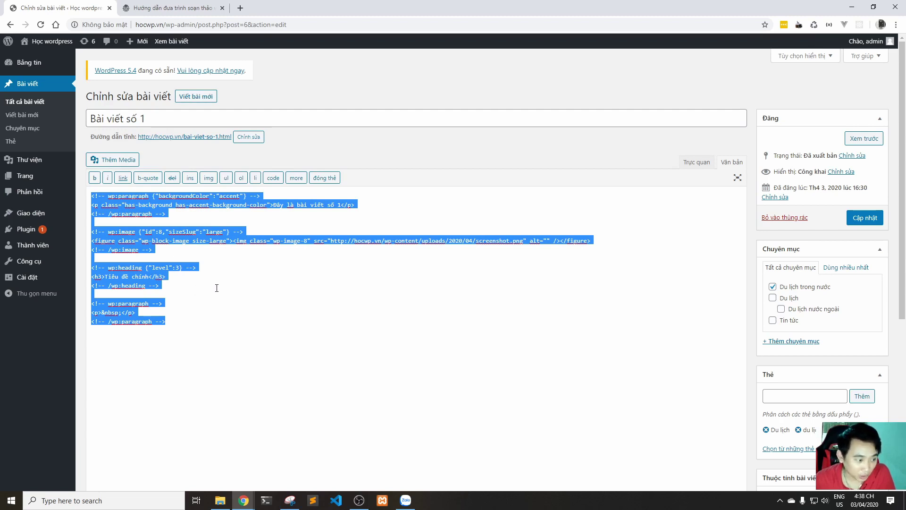
pyautogui.click(696, 162)
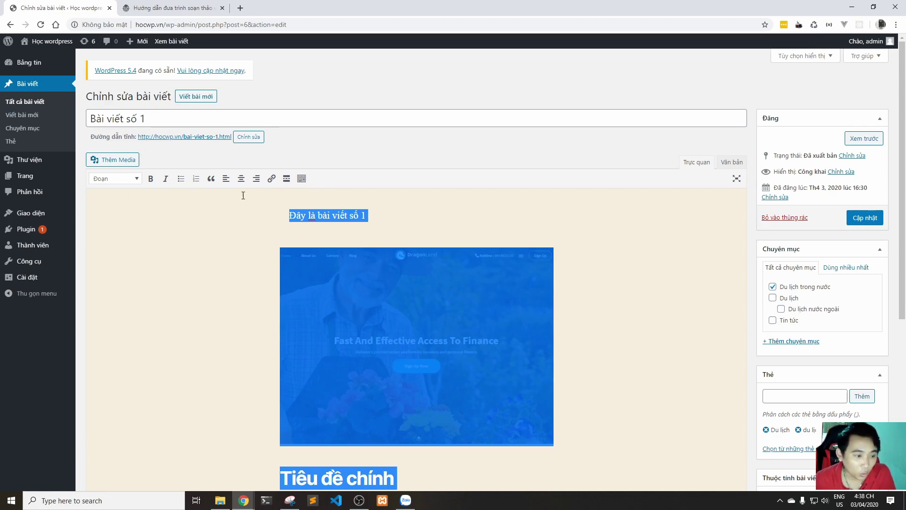
# Show the classic editor's second row of formatting tools, look them over, and return to the list of all posts
pyautogui.click(301, 178)
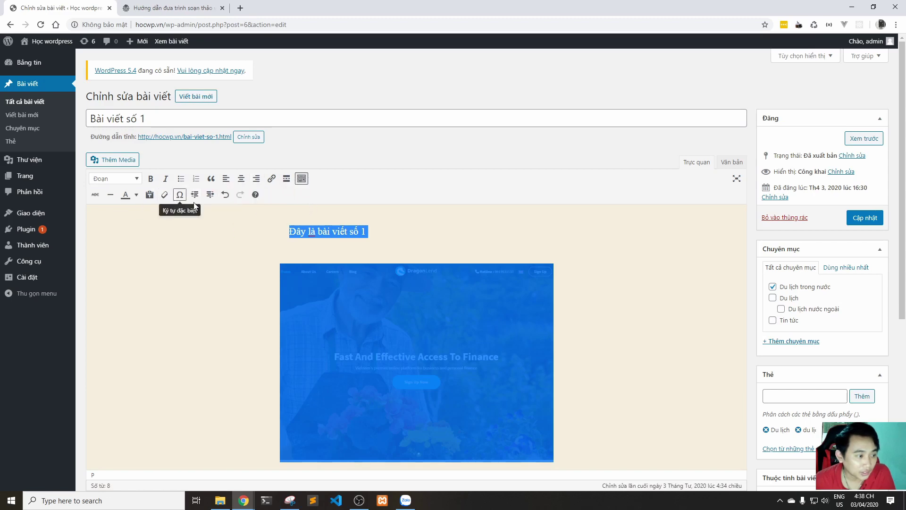
pyautogui.scroll(-5, 293, 315)
pyautogui.scroll(5, 293, 312)
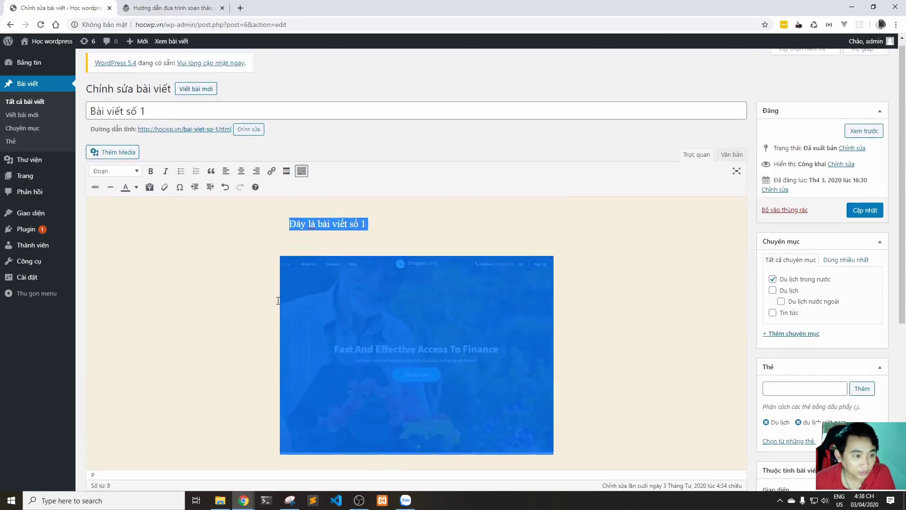
pyautogui.click(37, 88)
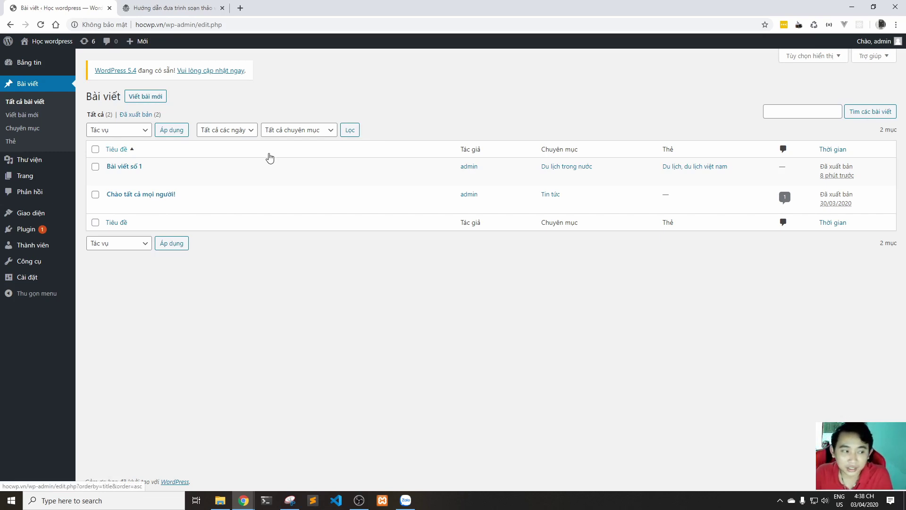
pyautogui.moveTo(33, 179)
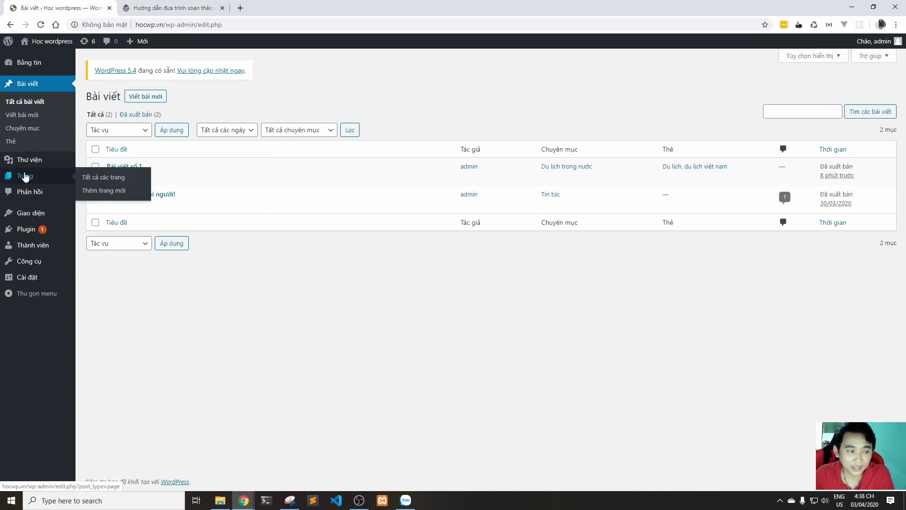